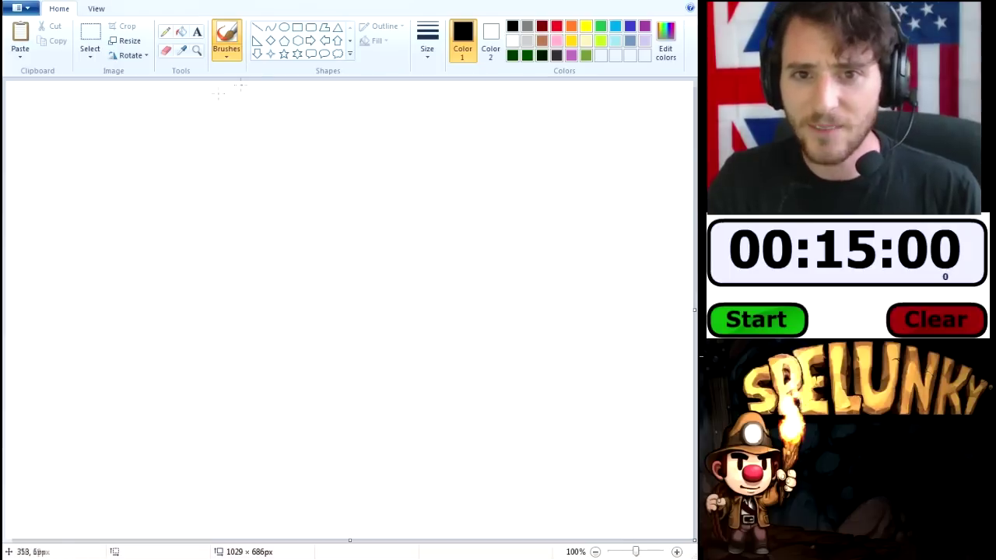
Start the 15-minute countdown and choose the watercolor brush with a thicker stroke size.
click(229, 56)
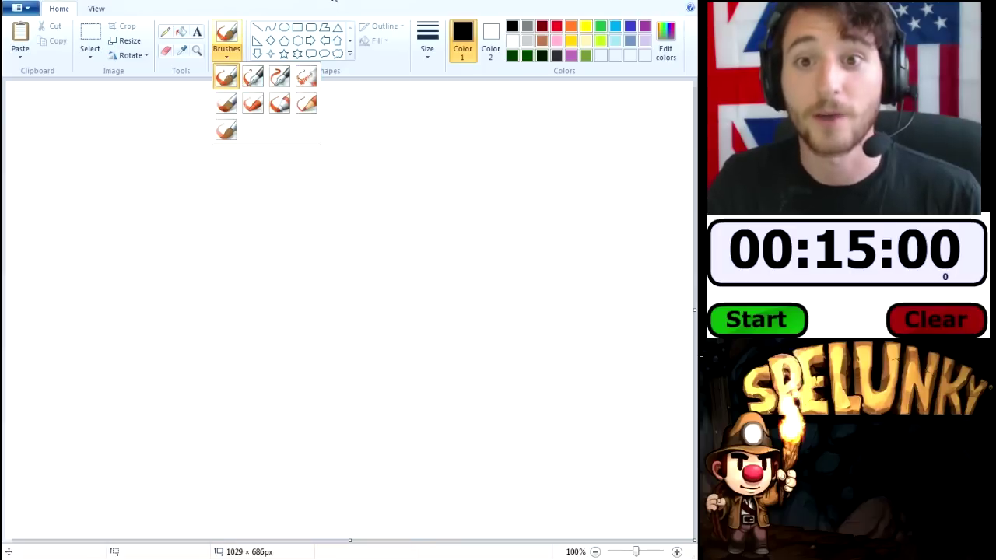
click(333, 2)
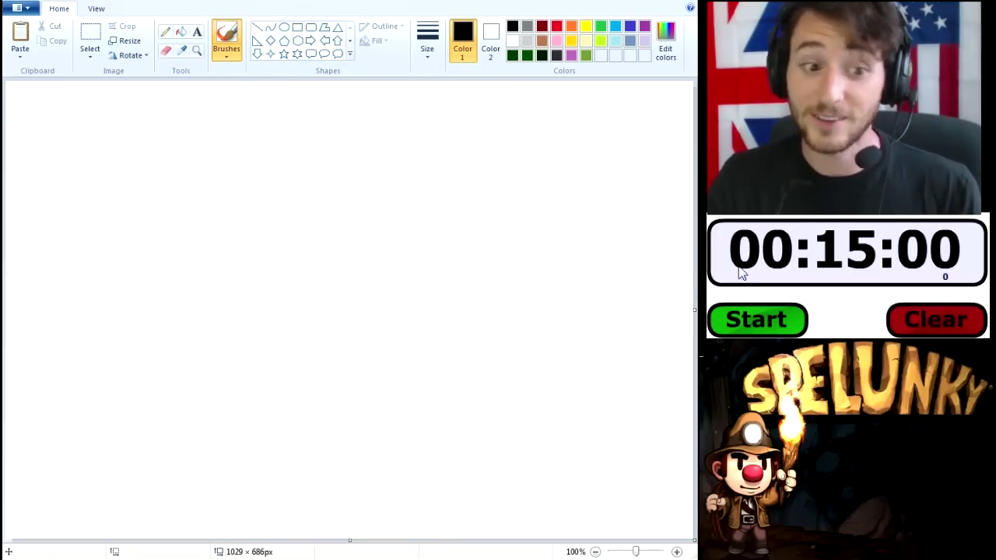
click(735, 331)
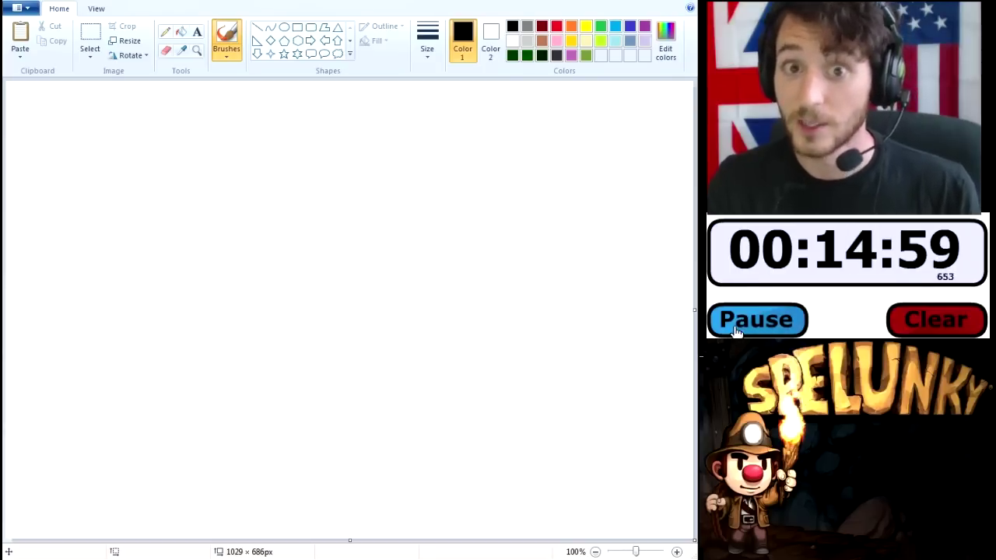
click(231, 60)
click(230, 125)
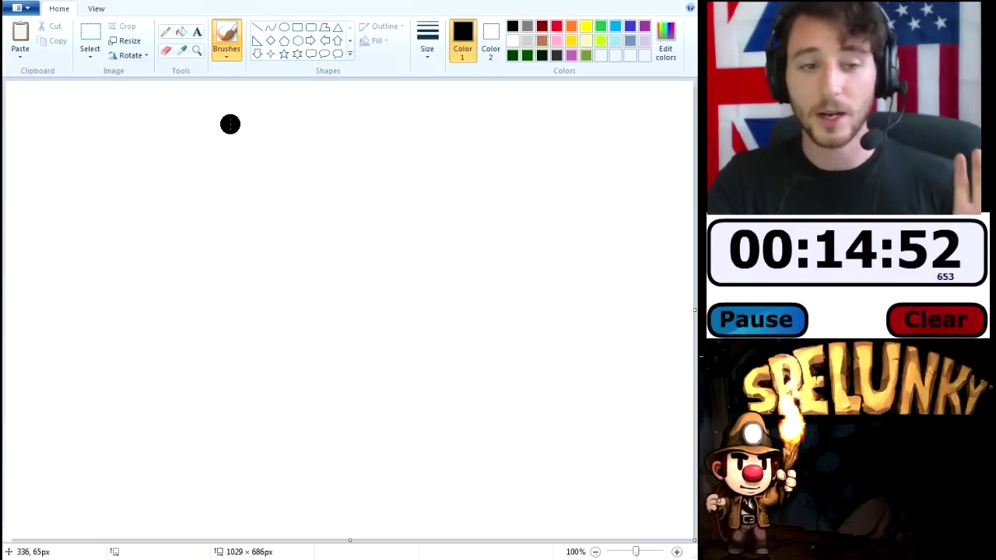
click(427, 43)
click(447, 137)
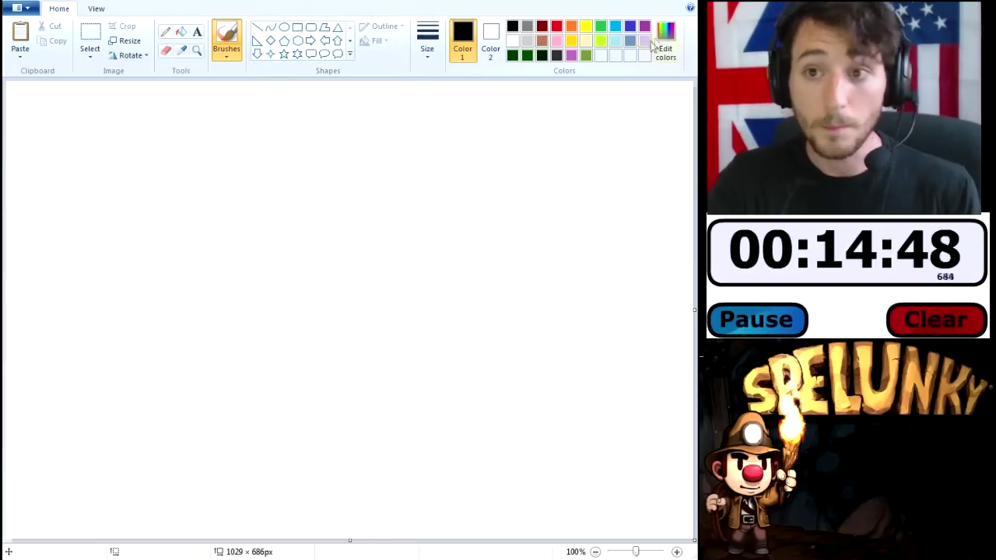
click(540, 56)
drag(478, 116, 647, 140)
key(ctrl+z)
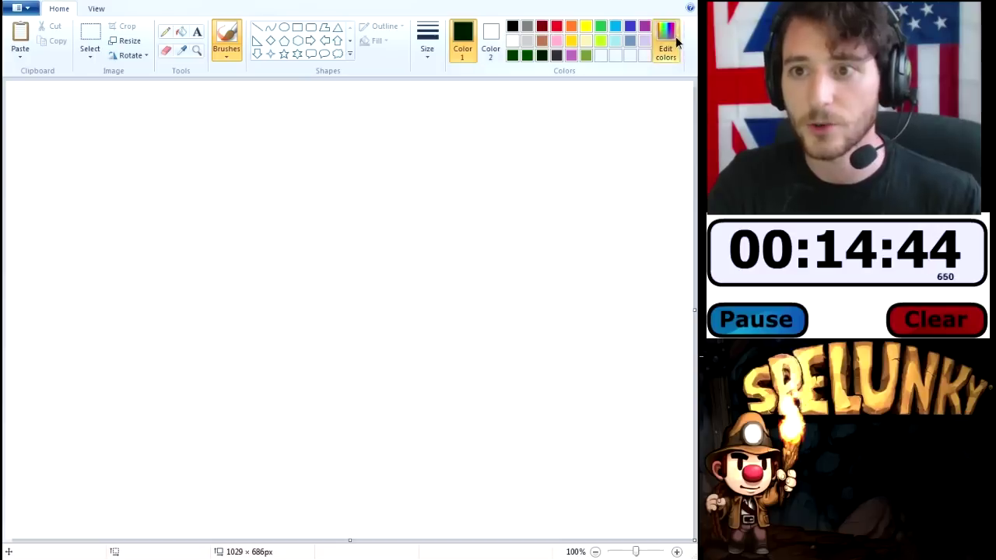
Mix a very dark blue-grey drawing colour with hue 156, saturation 31 and slightly raised luminosity, and apply it.
click(665, 43)
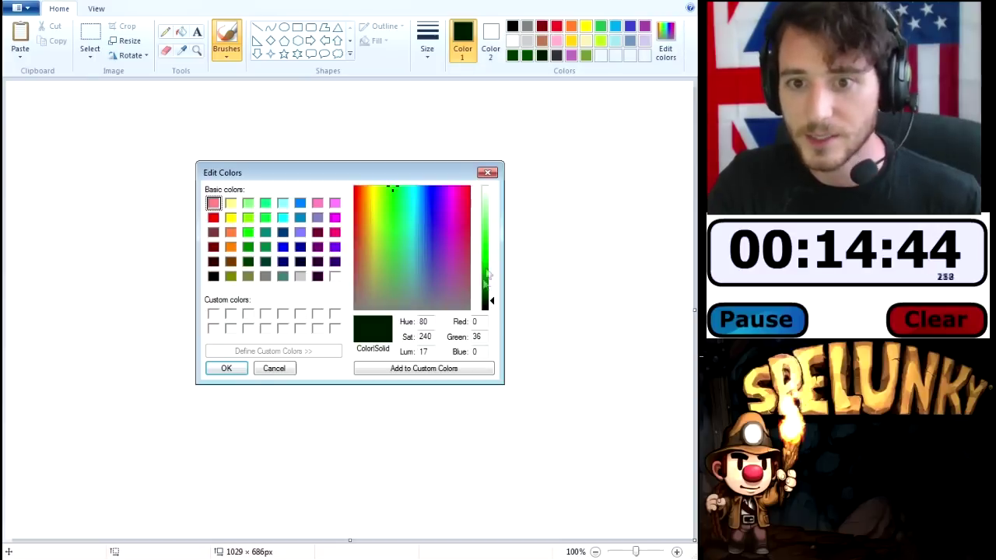
click(437, 189)
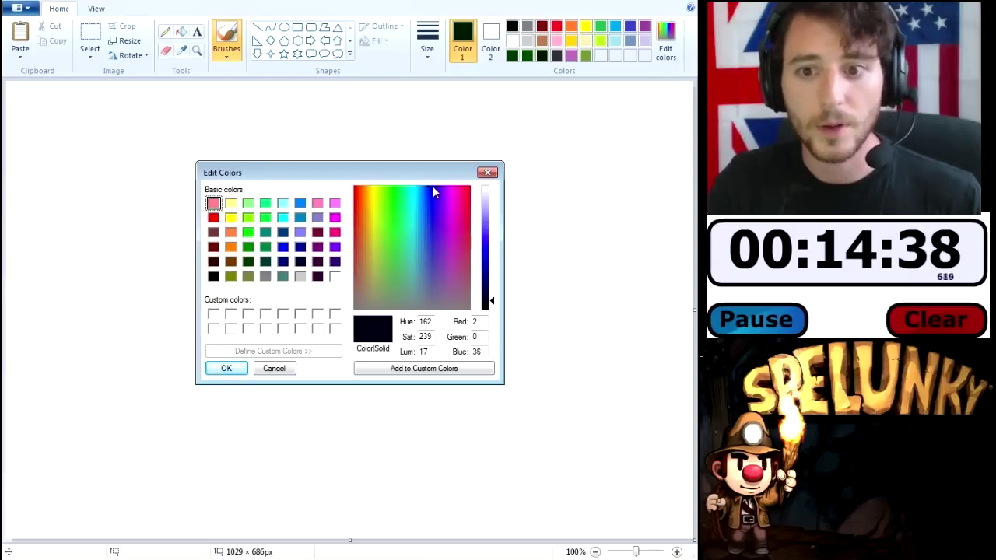
drag(435, 192, 438, 295)
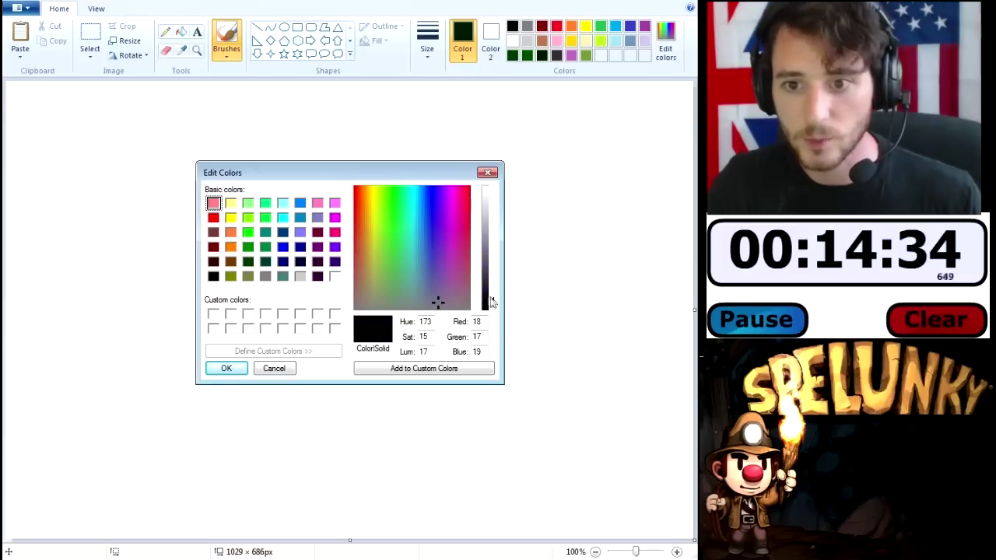
click(435, 273)
drag(433, 276, 431, 276)
mouse_move(492, 302)
mouse_down()
mouse_move(492, 283)
mouse_move(495, 300)
mouse_up()
click(431, 296)
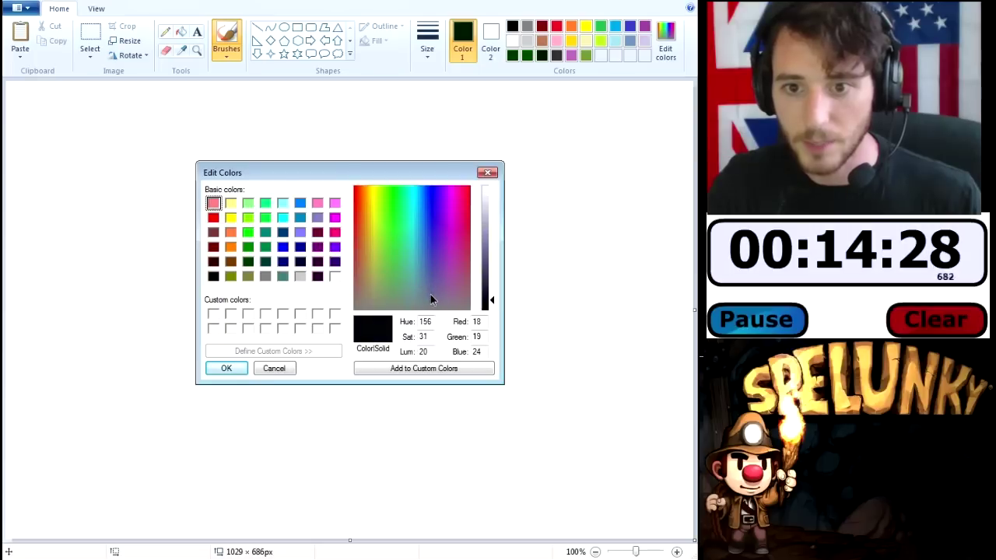
drag(491, 304, 495, 290)
click(212, 368)
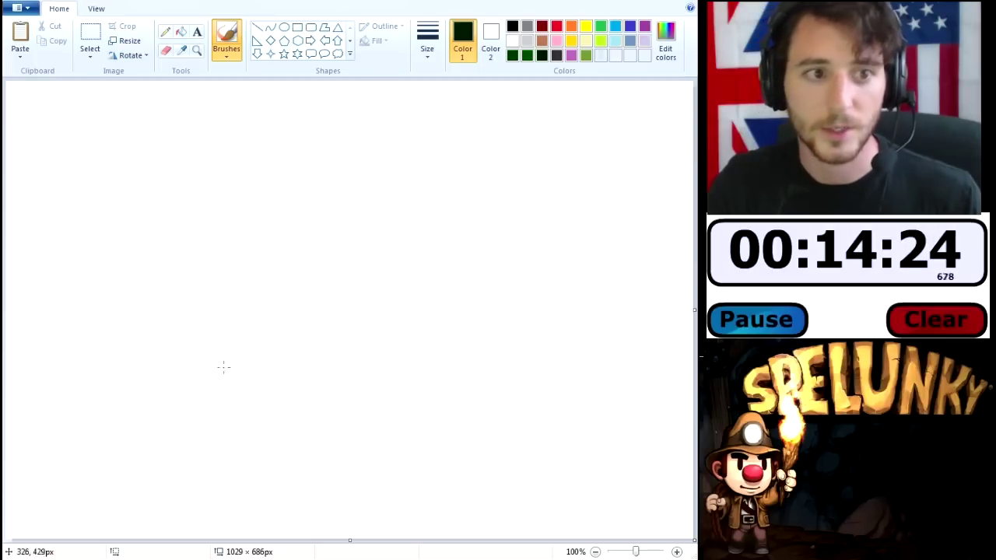
mouse_move(676, 163)
mouse_down()
mouse_move(666, 102)
mouse_move(654, 156)
mouse_move(596, 125)
mouse_up()
key(ctrl+z)
key(ctrl+z)
Cover the whole canvas with rough, slanted strokes of the dark blue-grey as the cave background.
mouse_move(6, 84)
mouse_down()
mouse_move(44, 104)
mouse_move(19, 152)
mouse_move(52, 150)
mouse_move(90, 89)
mouse_move(6, 216)
mouse_move(11, 277)
mouse_move(27, 190)
mouse_move(19, 192)
mouse_move(16, 372)
mouse_move(32, 517)
mouse_move(32, 337)
mouse_move(11, 514)
mouse_move(32, 271)
mouse_move(49, 253)
mouse_move(17, 427)
mouse_move(52, 145)
mouse_move(44, 196)
mouse_move(84, 108)
mouse_move(119, 88)
mouse_move(117, 115)
mouse_move(142, 120)
mouse_move(107, 238)
mouse_move(131, 176)
mouse_move(101, 221)
mouse_move(66, 395)
mouse_move(87, 416)
mouse_move(48, 510)
mouse_move(77, 520)
mouse_move(118, 296)
mouse_move(68, 446)
mouse_move(80, 452)
mouse_move(32, 468)
mouse_move(140, 173)
mouse_move(95, 204)
mouse_move(101, 161)
mouse_move(150, 84)
mouse_move(102, 100)
mouse_move(126, 92)
mouse_move(180, 114)
mouse_move(152, 94)
mouse_move(126, 95)
mouse_move(186, 91)
mouse_move(151, 222)
mouse_move(85, 319)
mouse_move(43, 420)
mouse_up()
mouse_move(45, 467)
mouse_down()
mouse_move(151, 182)
mouse_move(156, 367)
mouse_move(172, 405)
mouse_move(109, 513)
mouse_move(153, 329)
mouse_move(222, 116)
mouse_move(220, 84)
mouse_move(249, 113)
mouse_move(191, 304)
mouse_move(309, 167)
mouse_move(252, 382)
mouse_move(249, 337)
mouse_move(171, 513)
mouse_move(200, 507)
mouse_move(207, 526)
mouse_move(257, 531)
mouse_move(350, 483)
mouse_move(366, 436)
mouse_move(421, 405)
mouse_move(407, 416)
mouse_move(319, 400)
mouse_move(366, 187)
mouse_move(429, 182)
mouse_move(476, 199)
mouse_move(240, 272)
mouse_move(132, 436)
mouse_move(164, 467)
mouse_move(210, 187)
mouse_move(161, 99)
mouse_move(293, 85)
mouse_move(361, 96)
mouse_move(333, 123)
mouse_move(374, 200)
mouse_move(474, 142)
mouse_move(327, 109)
mouse_move(314, 119)
mouse_move(229, 111)
mouse_move(308, 82)
mouse_move(284, 93)
mouse_move(498, 87)
mouse_move(327, 179)
mouse_move(596, 90)
mouse_move(318, 229)
mouse_move(615, 117)
mouse_move(544, 169)
mouse_move(645, 181)
mouse_move(664, 247)
mouse_move(428, 411)
mouse_move(562, 312)
mouse_move(382, 525)
mouse_move(494, 487)
mouse_move(580, 408)
mouse_move(492, 469)
mouse_move(533, 500)
mouse_up()
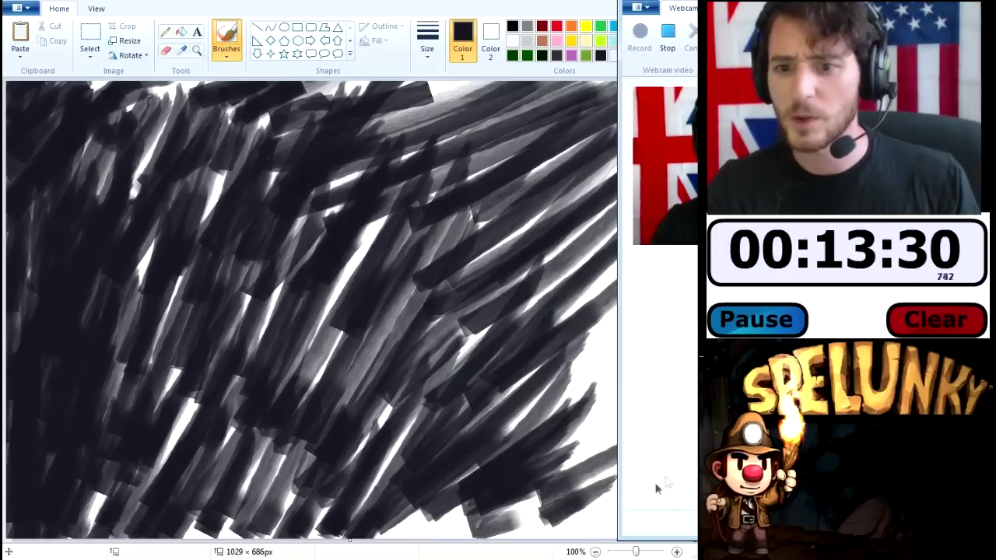
mouse_move(653, 490)
mouse_down()
mouse_move(632, 475)
mouse_move(683, 485)
mouse_move(666, 529)
mouse_move(682, 476)
mouse_move(555, 518)
mouse_move(517, 488)
mouse_move(603, 366)
mouse_move(592, 345)
mouse_move(600, 269)
mouse_move(643, 94)
mouse_move(687, 98)
mouse_move(647, 119)
mouse_move(661, 91)
mouse_move(668, 145)
mouse_move(640, 505)
mouse_move(565, 488)
mouse_move(385, 522)
mouse_move(628, 500)
mouse_move(555, 527)
mouse_move(560, 533)
mouse_move(343, 517)
mouse_move(384, 494)
mouse_move(393, 504)
mouse_move(177, 525)
mouse_move(192, 531)
mouse_move(264, 434)
mouse_move(225, 365)
mouse_move(343, 427)
mouse_move(346, 489)
mouse_move(402, 443)
mouse_move(615, 530)
mouse_move(655, 494)
mouse_up()
mouse_move(698, 464)
mouse_down()
mouse_move(678, 464)
mouse_move(698, 465)
mouse_move(665, 412)
mouse_move(673, 264)
mouse_move(652, 115)
mouse_move(604, 125)
mouse_move(662, 90)
mouse_move(568, 179)
mouse_move(591, 226)
mouse_move(483, 308)
mouse_move(545, 257)
mouse_move(506, 319)
mouse_move(565, 308)
mouse_move(493, 428)
mouse_up()
mouse_move(530, 442)
mouse_down()
mouse_move(537, 352)
mouse_move(335, 183)
mouse_move(280, 341)
mouse_move(204, 389)
mouse_move(248, 311)
mouse_move(148, 381)
mouse_move(93, 498)
mouse_move(258, 439)
mouse_move(599, 518)
mouse_move(635, 506)
mouse_move(681, 529)
mouse_move(662, 486)
mouse_move(615, 486)
mouse_move(580, 522)
mouse_up()
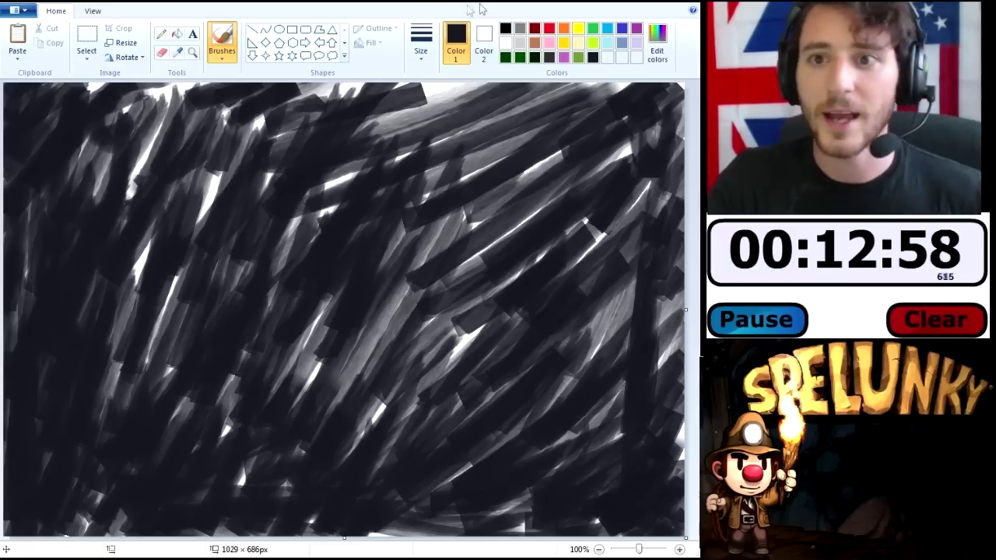
Paint a large black diagonal shadow over the lower-right part of the canvas, reaching up along the right edge.
click(505, 29)
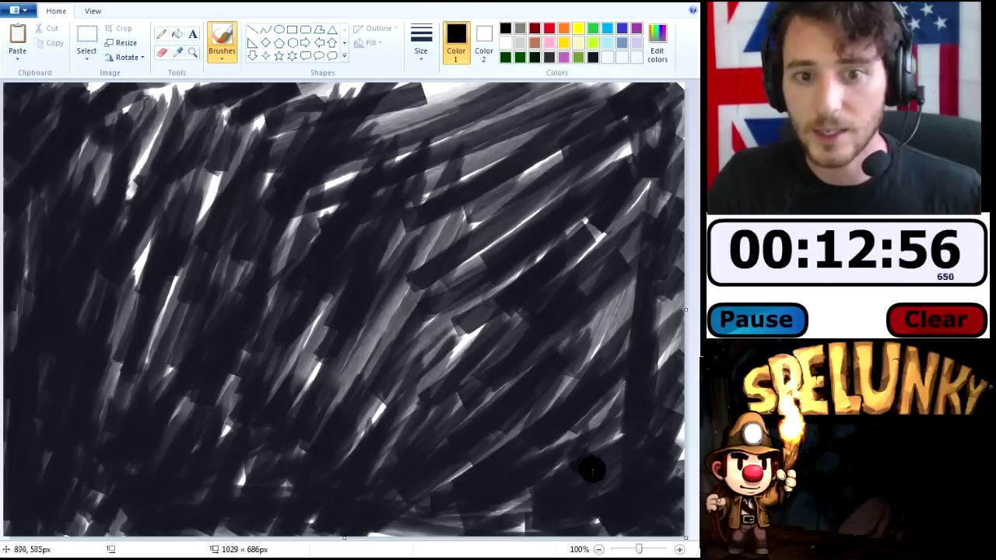
mouse_move(667, 511)
mouse_down()
mouse_move(615, 517)
mouse_move(673, 442)
mouse_move(576, 498)
mouse_move(630, 374)
mouse_move(611, 191)
mouse_up()
mouse_move(662, 105)
mouse_down()
mouse_move(673, 294)
mouse_move(621, 454)
mouse_move(648, 425)
mouse_move(609, 469)
mouse_move(634, 460)
mouse_move(625, 495)
mouse_move(581, 523)
mouse_move(612, 482)
mouse_move(600, 512)
mouse_move(580, 459)
mouse_up()
mouse_move(671, 141)
mouse_down()
mouse_move(653, 184)
mouse_move(676, 222)
mouse_move(613, 336)
mouse_move(636, 274)
mouse_move(619, 294)
mouse_move(642, 208)
mouse_move(519, 399)
mouse_move(535, 319)
mouse_move(612, 274)
mouse_move(624, 251)
mouse_move(585, 341)
mouse_move(591, 443)
mouse_move(523, 433)
mouse_move(494, 498)
mouse_move(445, 512)
mouse_up()
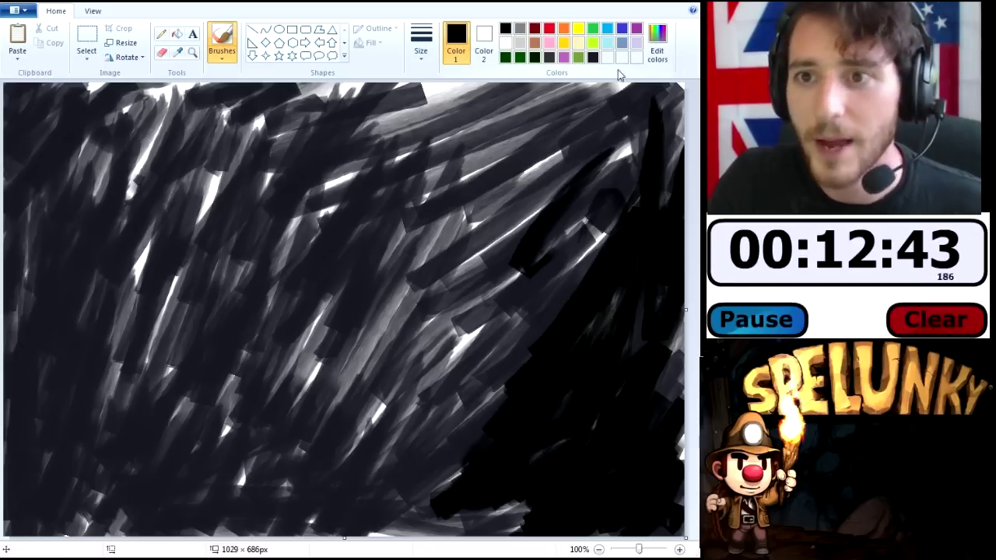
Choose the basic brown (RGB 128, 64, 0) and try a stroke in the canvas's lower-left corner, undoing it.
click(658, 45)
click(232, 262)
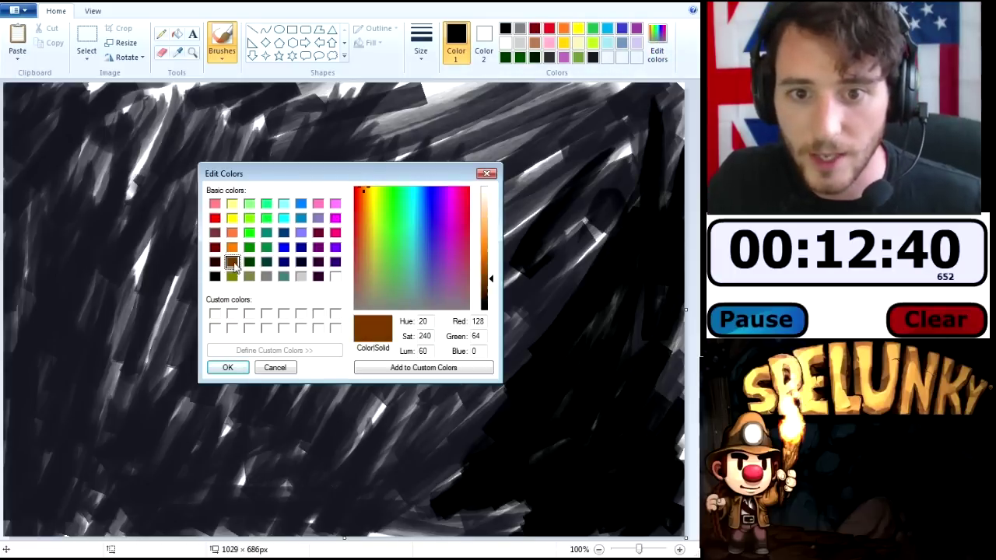
click(224, 368)
mouse_move(38, 424)
mouse_down()
mouse_move(25, 455)
mouse_move(16, 435)
mouse_move(31, 475)
mouse_move(20, 506)
mouse_up()
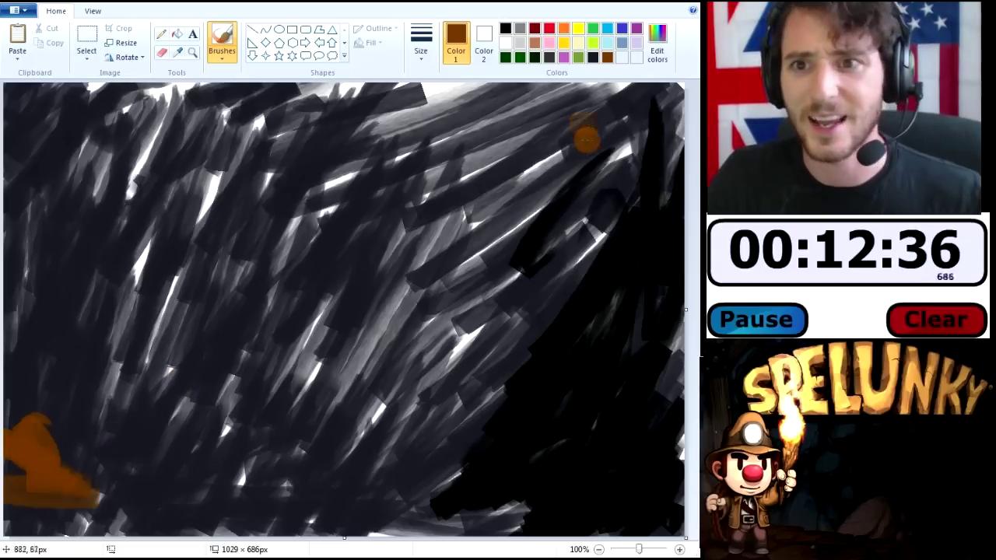
key(ctrl+z)
Darken the brown to RGB 64, 32, 0 and paint sloping ground along the canvas's bottom edge from the left corner.
click(657, 48)
drag(489, 279, 488, 302)
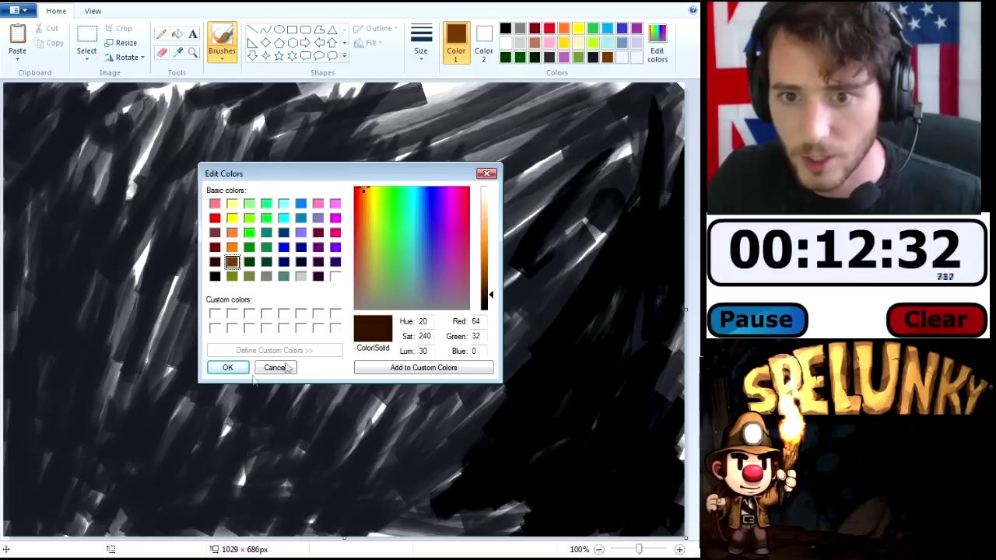
click(240, 368)
mouse_move(12, 495)
mouse_down()
mouse_move(109, 471)
mouse_move(99, 496)
mouse_move(117, 522)
mouse_move(86, 531)
mouse_move(187, 487)
mouse_move(436, 510)
mouse_move(453, 531)
mouse_move(225, 522)
mouse_up()
mouse_move(300, 513)
mouse_down()
mouse_move(158, 531)
mouse_move(40, 529)
mouse_up()
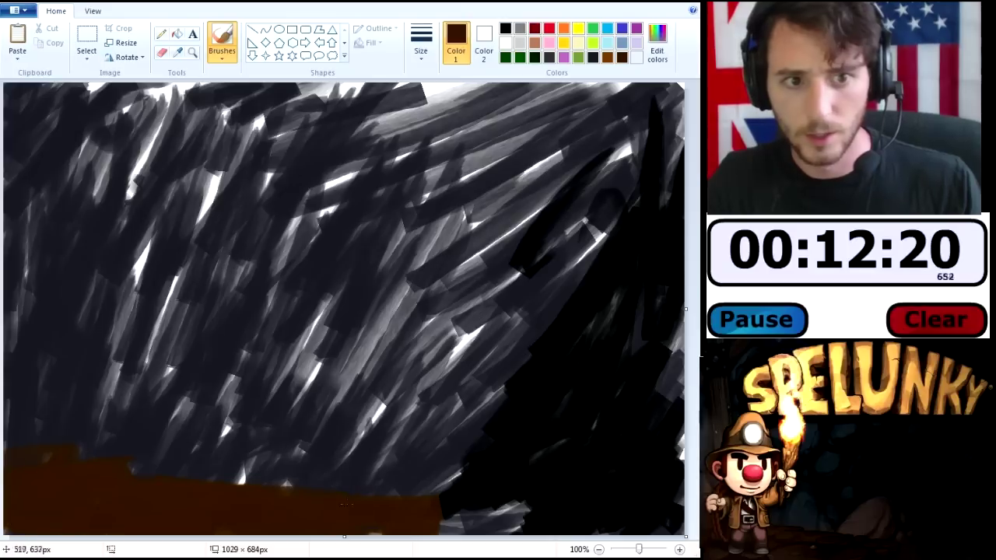
drag(403, 525, 472, 531)
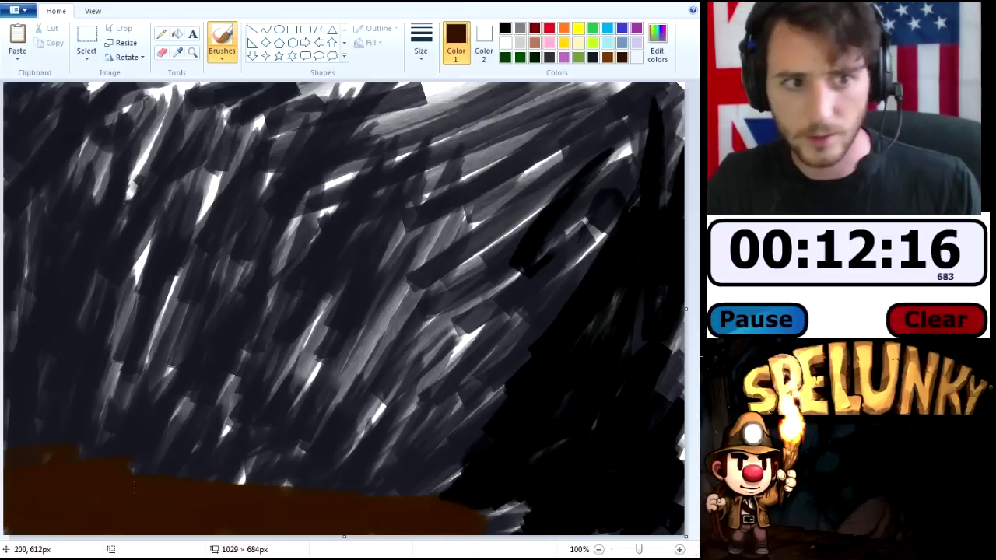
drag(49, 471, 7, 435)
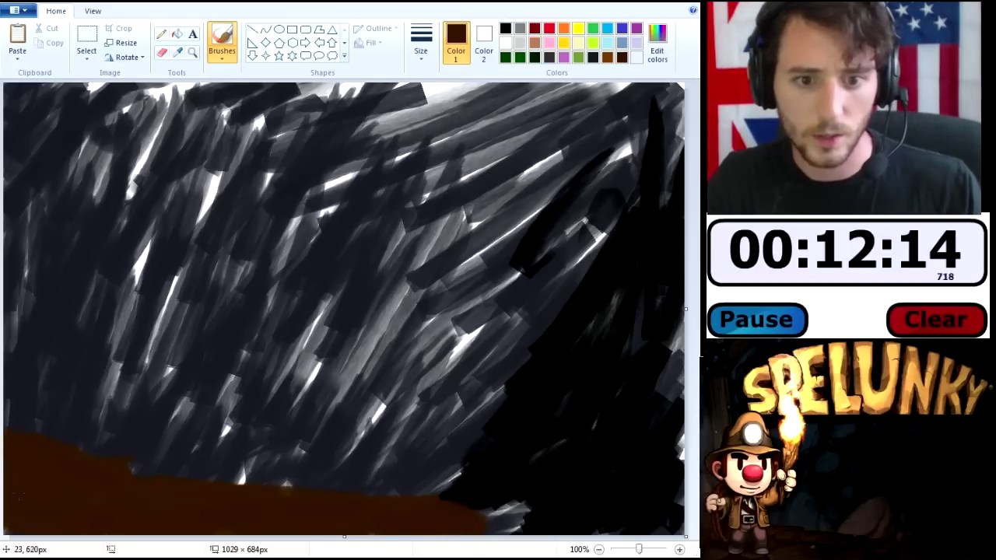
mouse_move(116, 468)
mouse_down()
mouse_move(510, 520)
mouse_move(472, 505)
mouse_move(480, 521)
mouse_move(447, 526)
mouse_move(461, 536)
mouse_move(504, 521)
mouse_up()
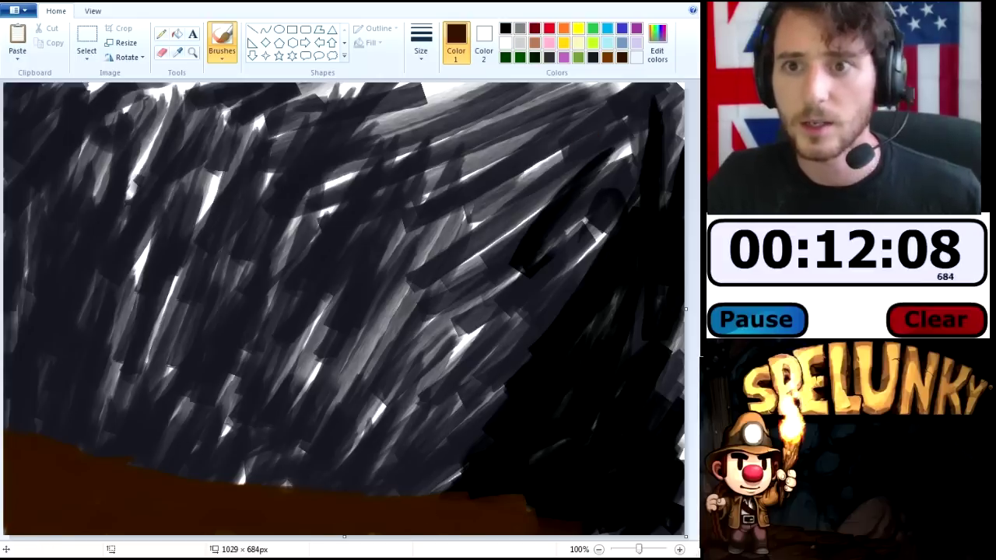
Paint dark blue-grey and black over the ground's right end to extend the shadow down to the bottom edge.
click(593, 57)
mouse_move(524, 469)
mouse_down()
mouse_move(576, 522)
mouse_move(389, 504)
mouse_move(639, 525)
mouse_up()
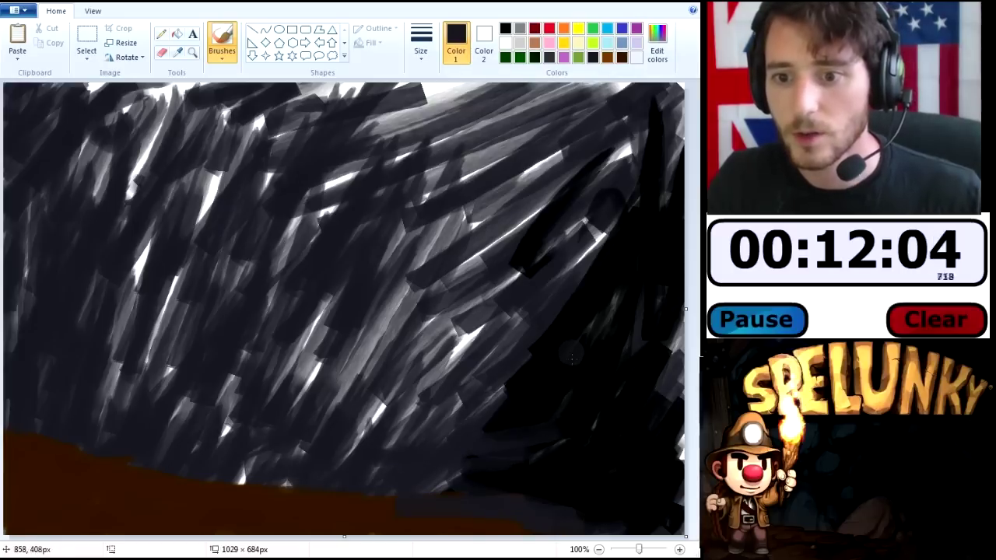
click(506, 29)
mouse_move(575, 509)
mouse_down()
mouse_move(561, 516)
mouse_move(593, 524)
mouse_move(530, 528)
mouse_move(389, 489)
mouse_move(492, 496)
mouse_up()
mouse_move(637, 501)
mouse_down()
mouse_move(506, 459)
mouse_move(424, 463)
mouse_move(475, 389)
mouse_up()
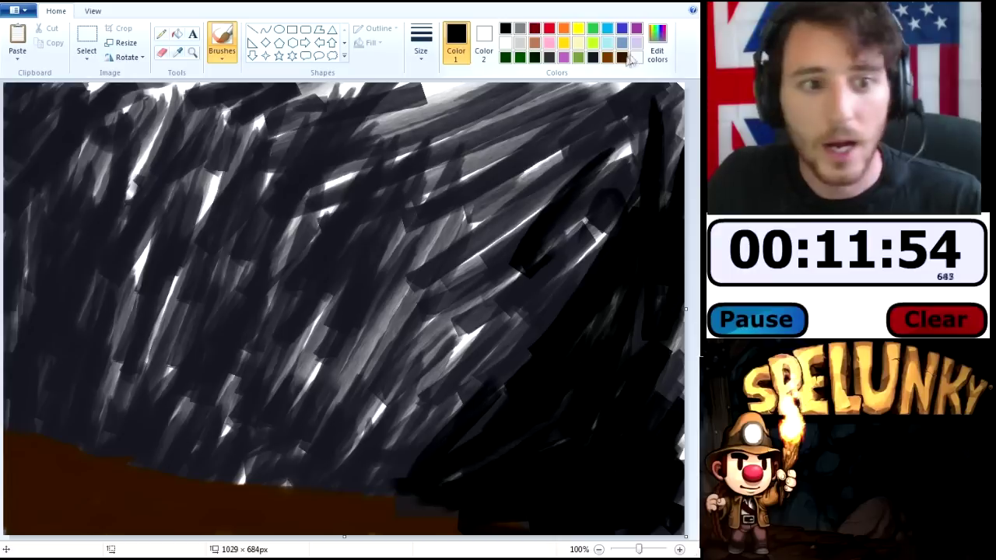
click(520, 43)
drag(120, 498, 148, 489)
key(ctrl+z)
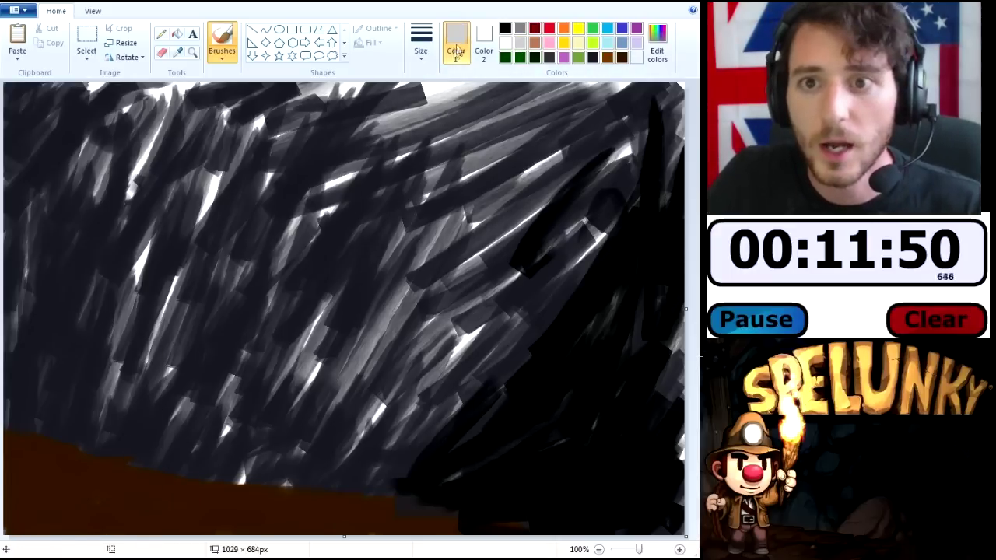
Set a thinner brush and mix a light orange (RGB 255, 183, 111), saving it as a custom colour and applying it.
click(426, 52)
click(425, 108)
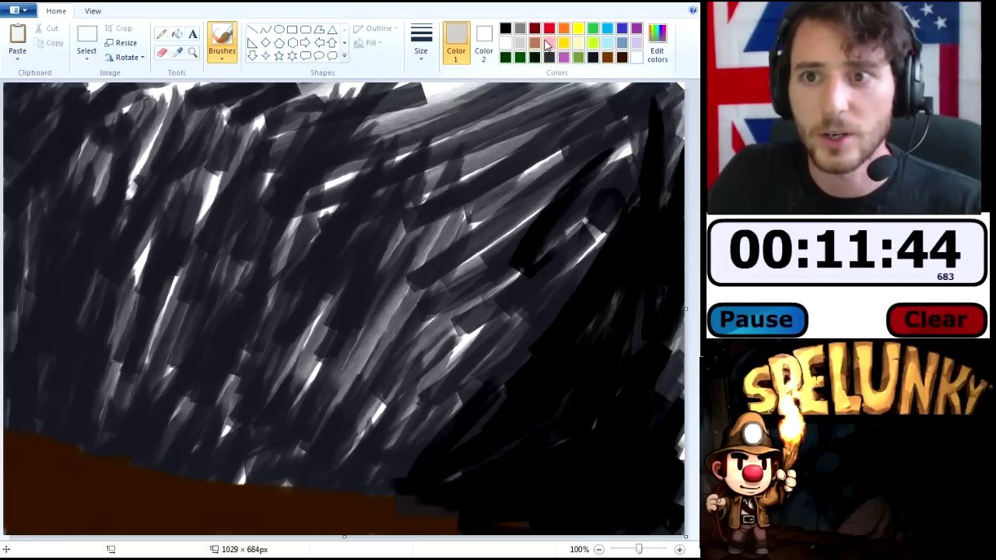
click(658, 44)
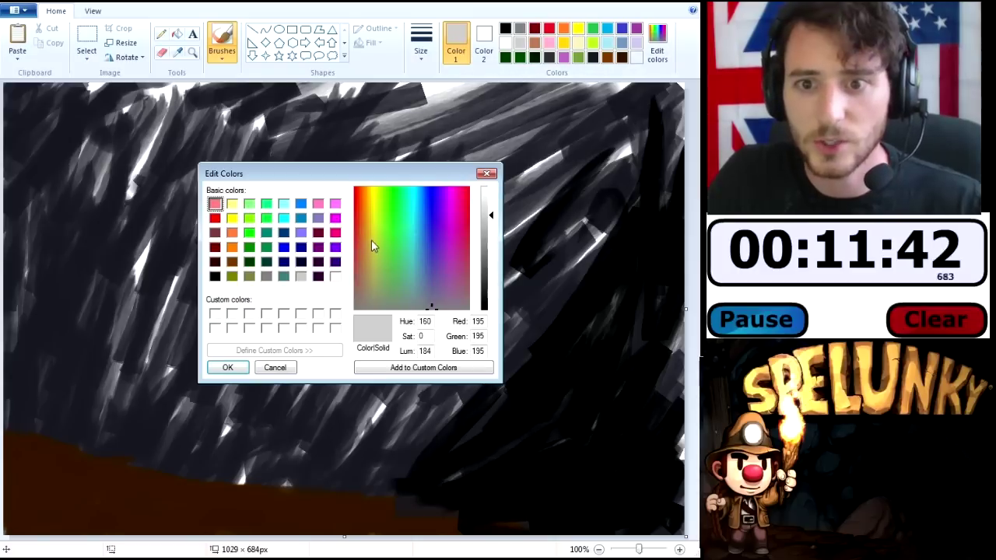
click(232, 248)
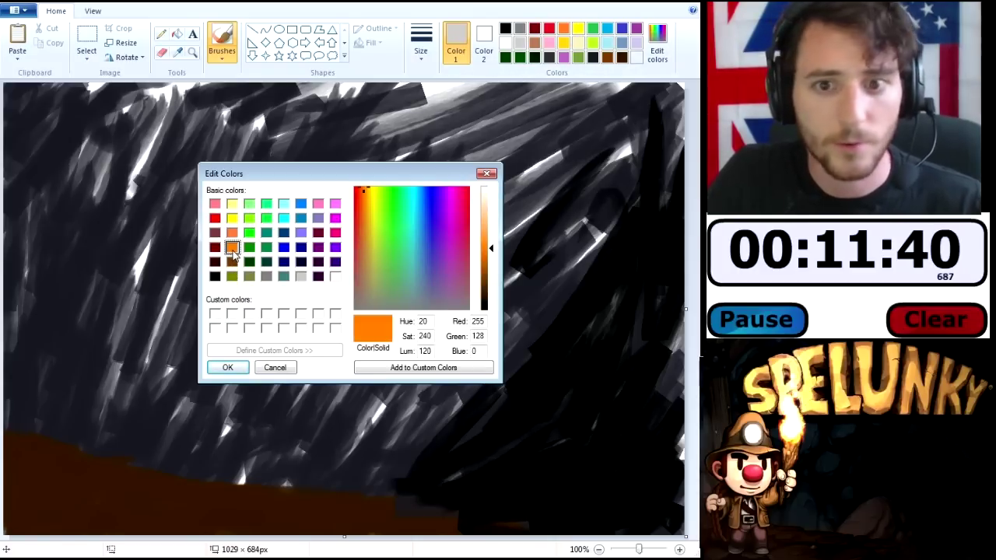
drag(480, 245, 492, 221)
click(400, 368)
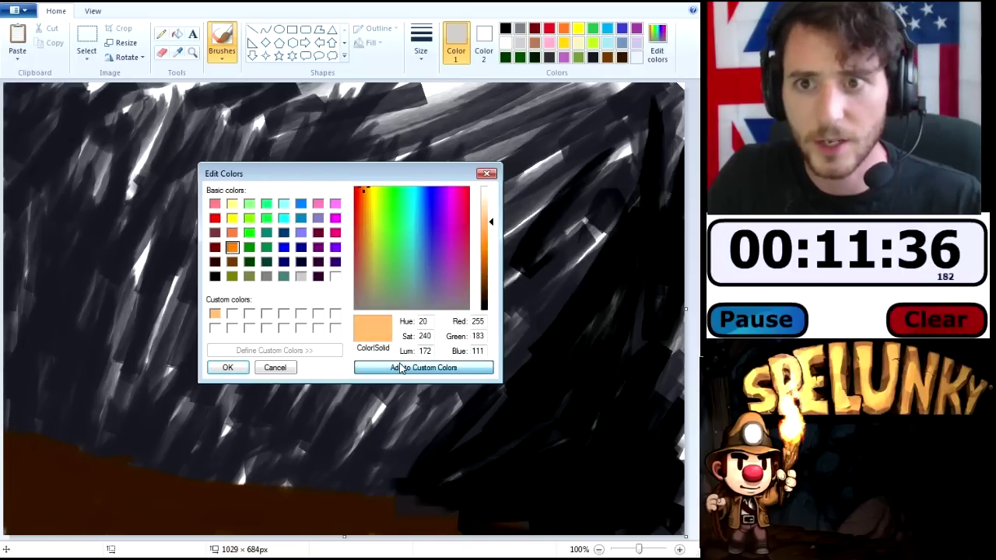
click(215, 313)
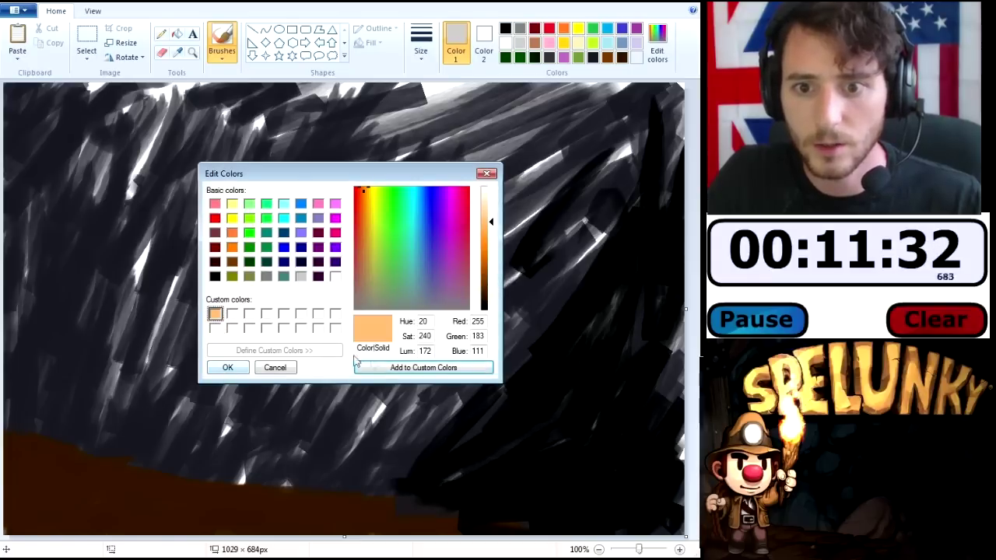
click(231, 370)
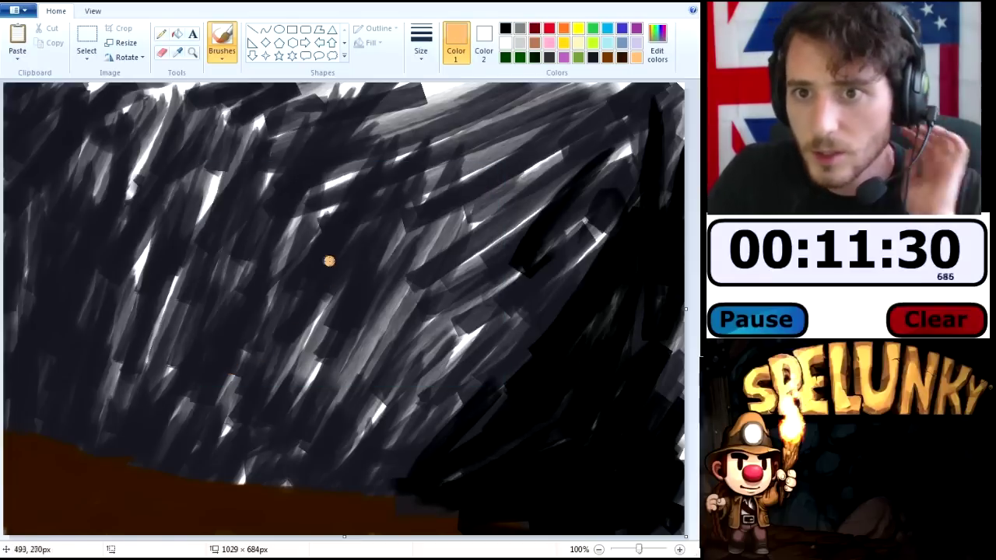
Outline and fill a domed hat with a brim extending to both sides in light orange, left of the canvas centre.
drag(138, 301, 181, 255)
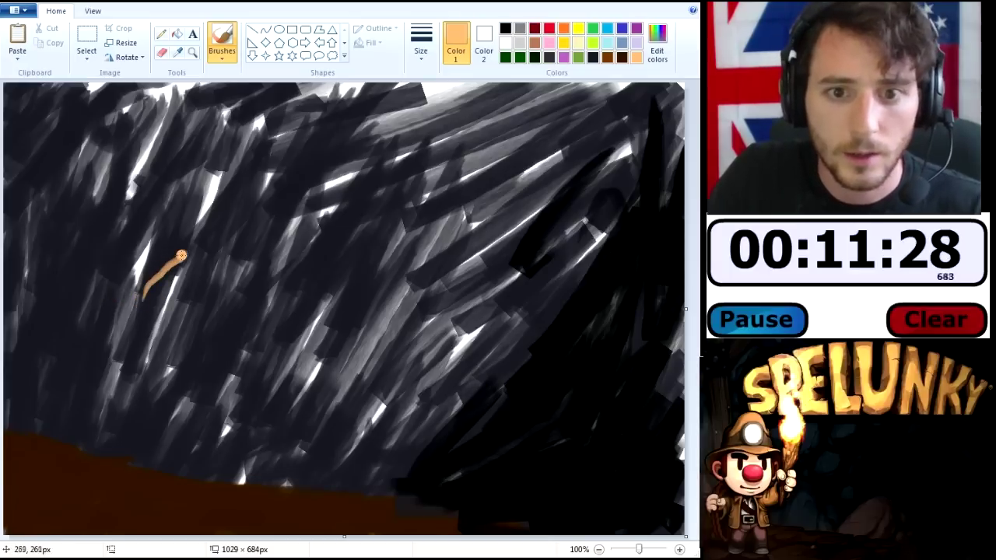
key(ctrl+z)
mouse_move(135, 286)
mouse_down()
mouse_move(164, 236)
mouse_move(184, 232)
mouse_move(223, 304)
mouse_up()
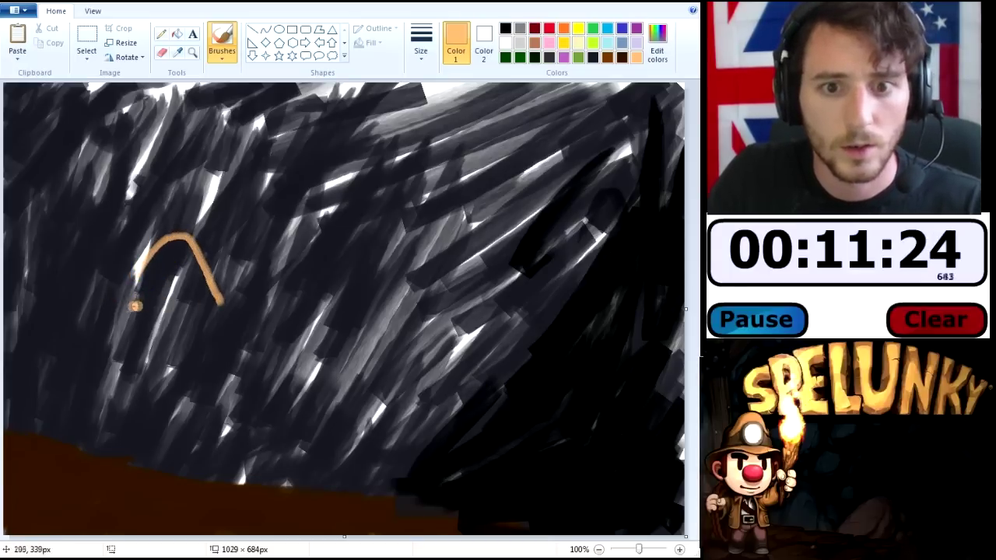
mouse_move(111, 301)
mouse_down()
mouse_move(180, 328)
mouse_move(262, 312)
mouse_move(101, 301)
mouse_move(140, 275)
mouse_move(126, 294)
mouse_move(148, 265)
mouse_move(127, 294)
mouse_move(97, 307)
mouse_move(115, 336)
mouse_move(97, 304)
mouse_move(110, 323)
mouse_move(123, 305)
mouse_move(98, 306)
mouse_move(105, 317)
mouse_move(93, 309)
mouse_move(105, 320)
mouse_move(126, 311)
mouse_move(110, 304)
mouse_move(171, 305)
mouse_move(108, 297)
mouse_move(227, 312)
mouse_up()
mouse_move(160, 310)
mouse_down()
mouse_move(148, 306)
mouse_move(200, 314)
mouse_up()
mouse_move(155, 291)
mouse_down()
mouse_move(199, 278)
mouse_move(149, 273)
mouse_move(193, 271)
mouse_move(160, 269)
mouse_move(187, 256)
mouse_move(169, 256)
mouse_move(178, 242)
mouse_move(212, 300)
mouse_move(162, 293)
mouse_move(172, 298)
mouse_move(139, 301)
mouse_move(173, 273)
mouse_move(160, 299)
mouse_move(197, 297)
mouse_up()
mouse_move(176, 245)
mouse_down()
mouse_move(196, 264)
mouse_move(150, 272)
mouse_move(124, 300)
mouse_up()
mouse_move(121, 336)
mouse_down()
mouse_move(175, 301)
mouse_move(190, 269)
mouse_up()
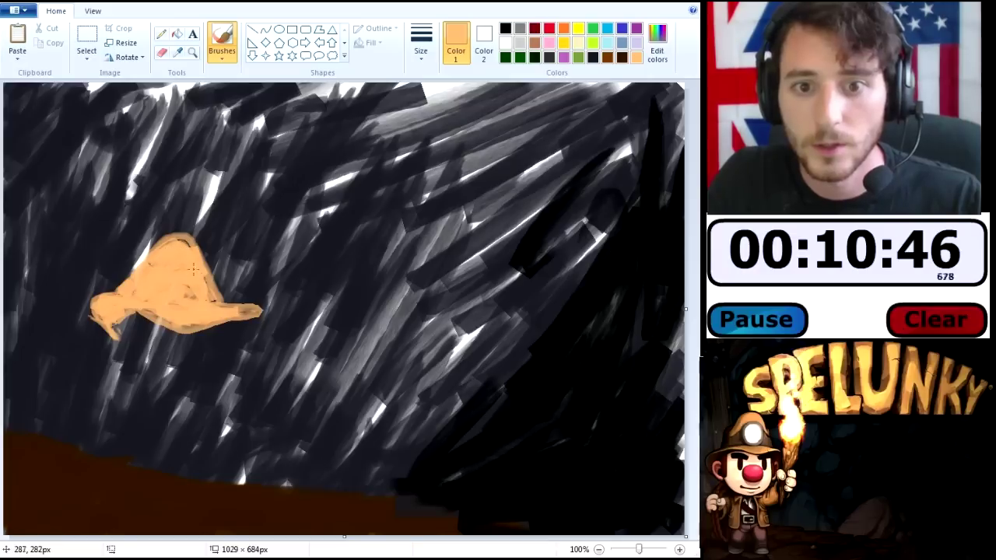
drag(233, 305, 277, 315)
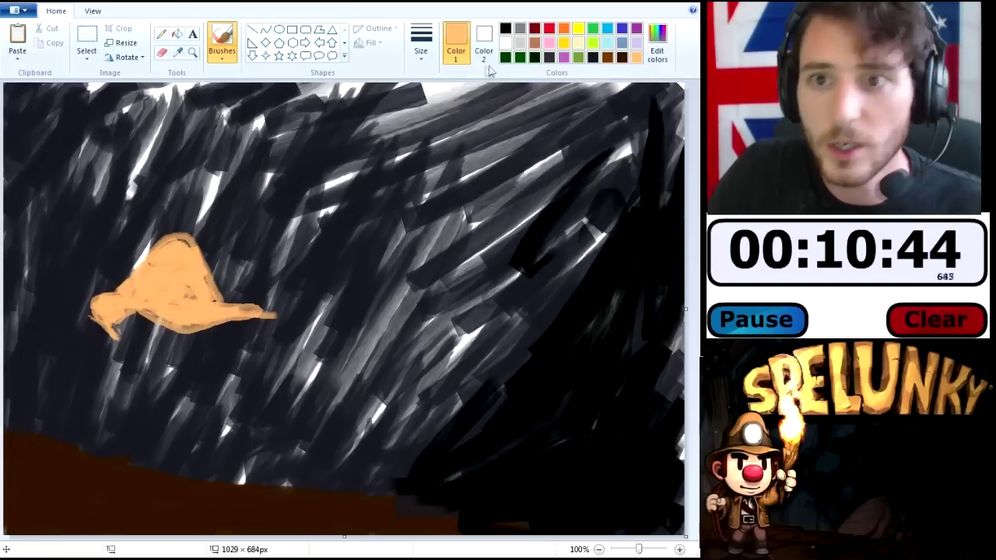
Paint a dark brown band across the base of the hat's dome and a round white lamp at its centre.
click(623, 57)
click(148, 285)
click(167, 276)
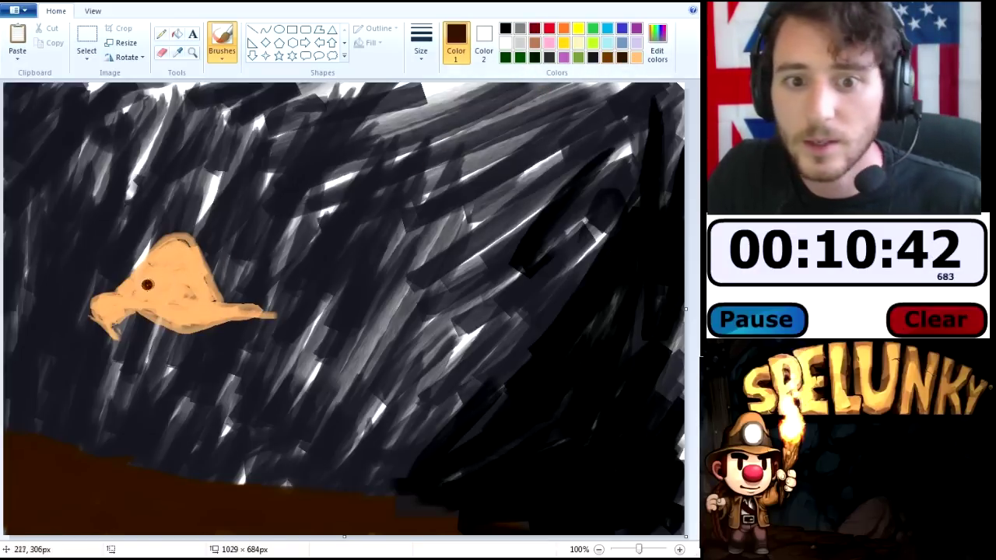
mouse_move(164, 281)
mouse_down()
mouse_move(124, 289)
mouse_move(176, 264)
mouse_move(208, 287)
mouse_up()
key(ctrl+z)
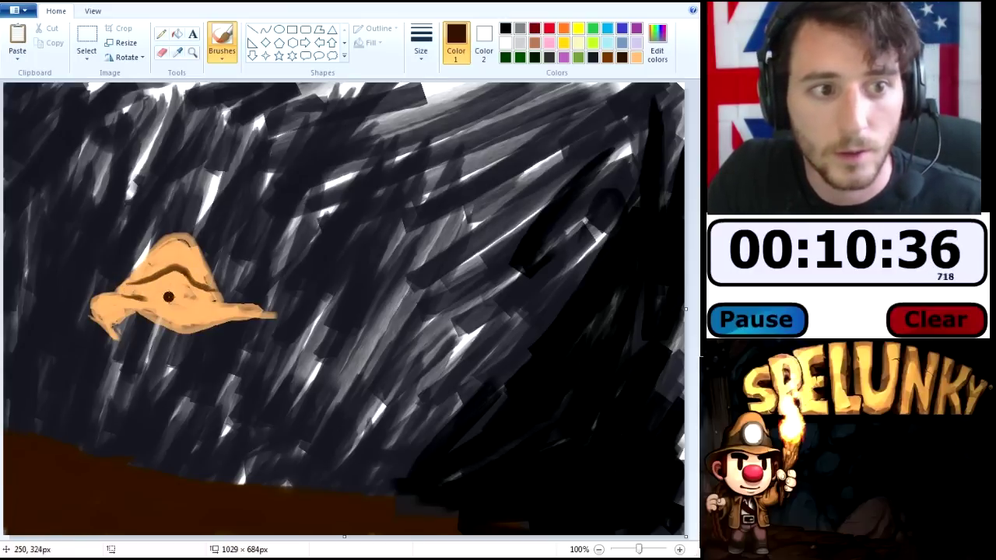
drag(158, 295, 217, 302)
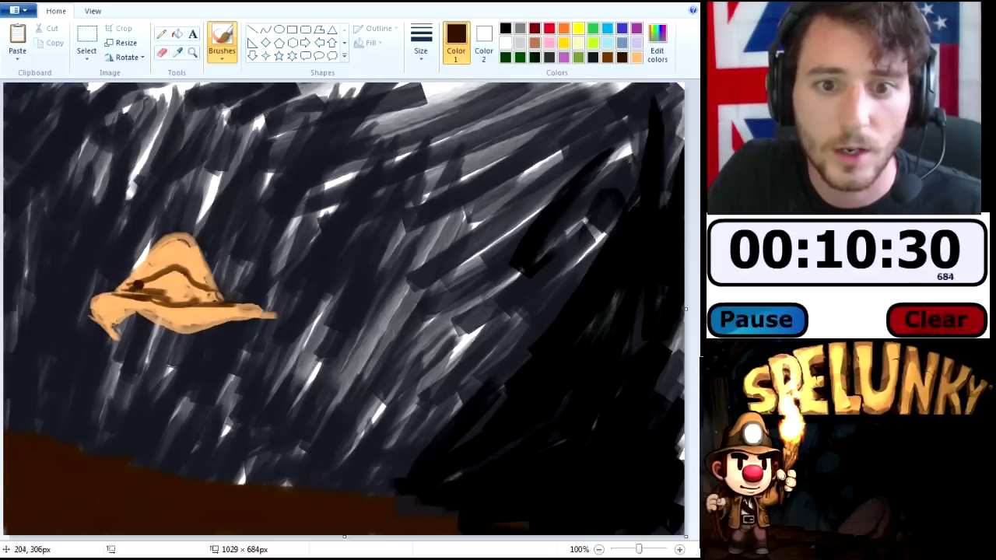
mouse_move(139, 286)
mouse_down()
mouse_move(183, 276)
mouse_move(143, 287)
mouse_move(165, 274)
mouse_move(217, 295)
mouse_move(176, 276)
mouse_move(216, 296)
mouse_move(136, 292)
mouse_up()
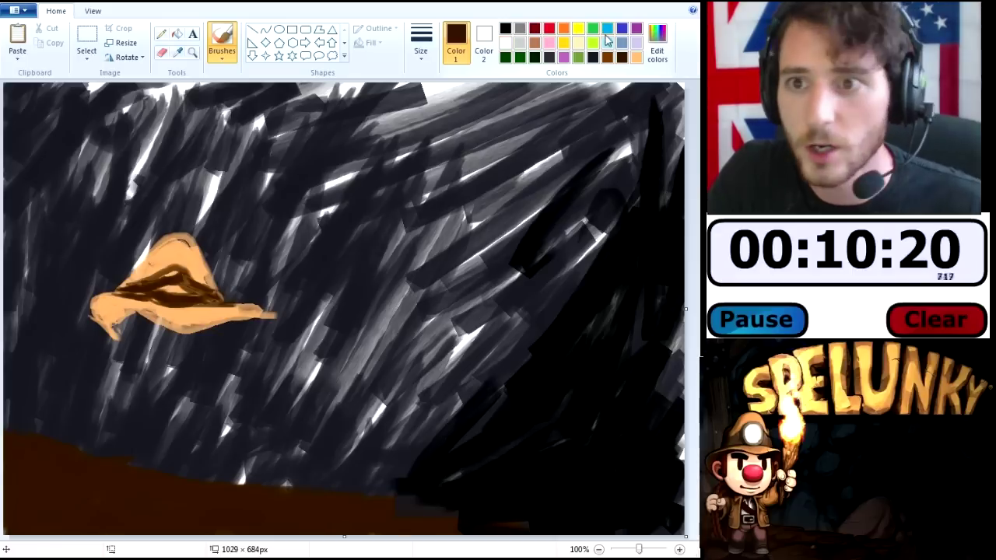
click(506, 43)
mouse_move(184, 278)
mouse_down()
mouse_move(174, 290)
mouse_move(165, 280)
mouse_move(187, 278)
mouse_move(172, 286)
mouse_move(185, 295)
mouse_move(172, 279)
mouse_up()
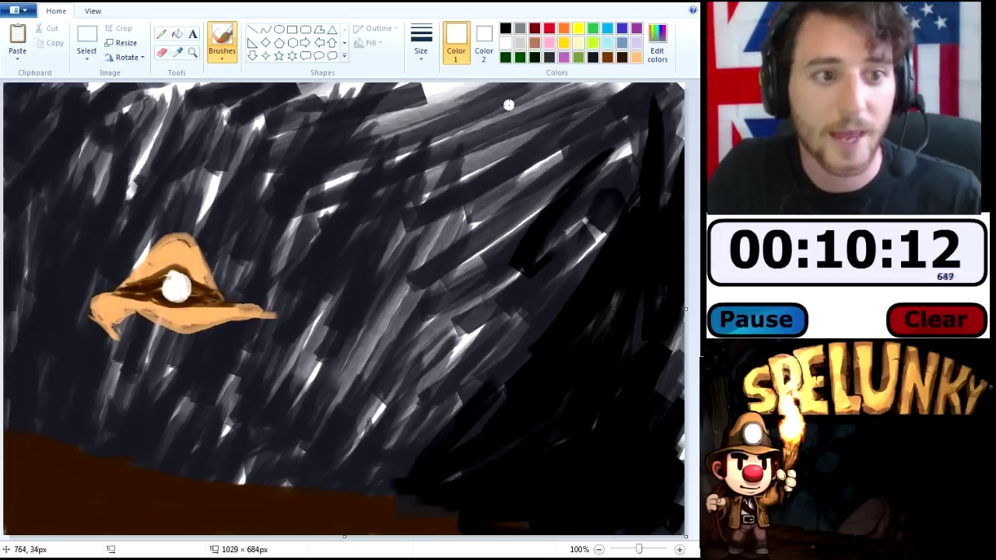
Paint a medium brown sideburn below the left side of the hat brim and try a pale yellow ear beside it.
click(608, 57)
click(157, 308)
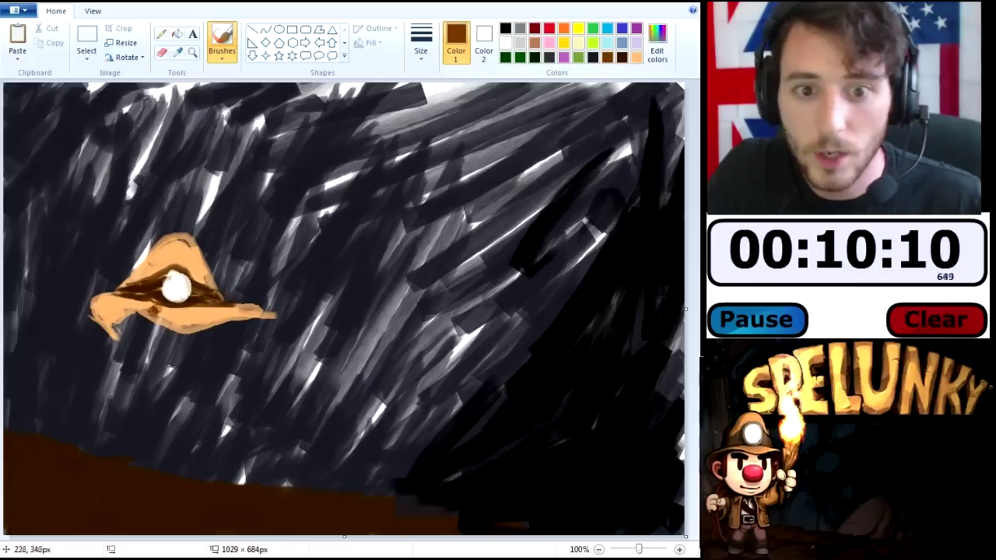
drag(129, 337, 130, 325)
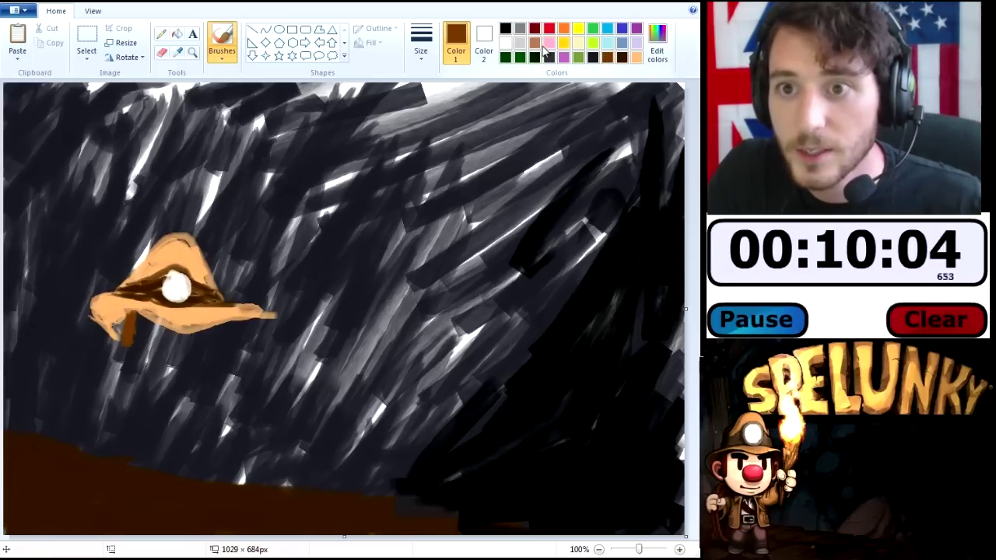
click(637, 57)
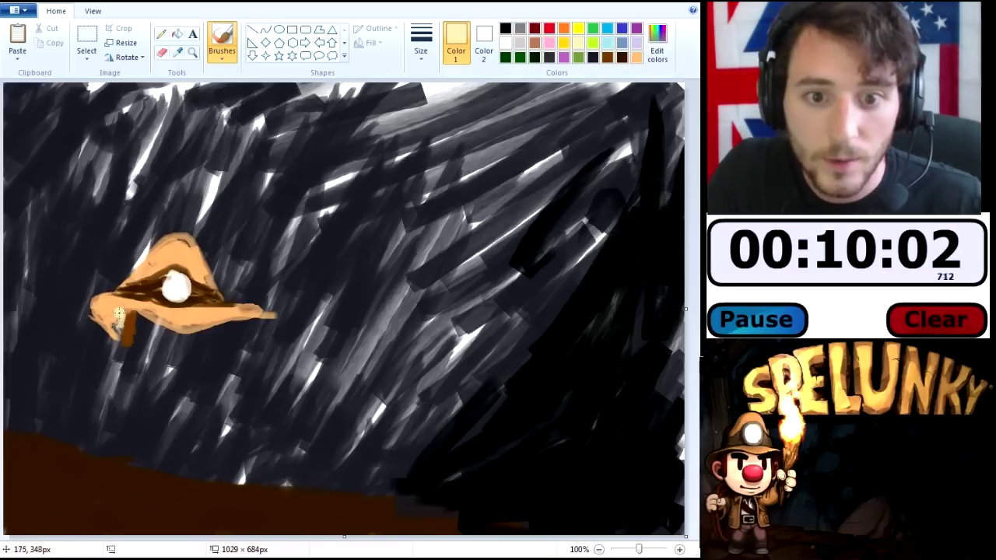
mouse_move(114, 331)
mouse_down()
mouse_move(118, 312)
mouse_move(120, 324)
mouse_up()
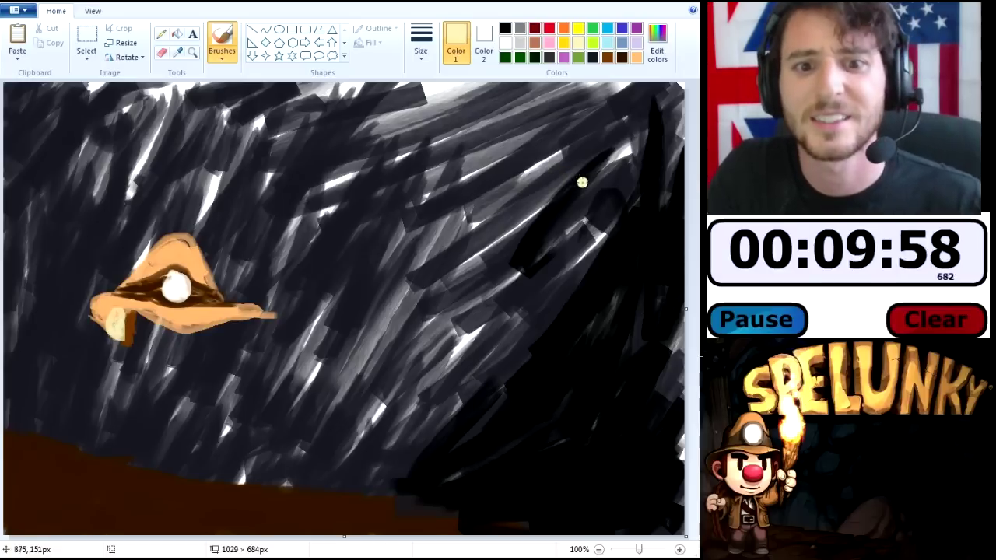
Mix a pale peach skin tone in the second custom colour slot and apply it.
click(657, 42)
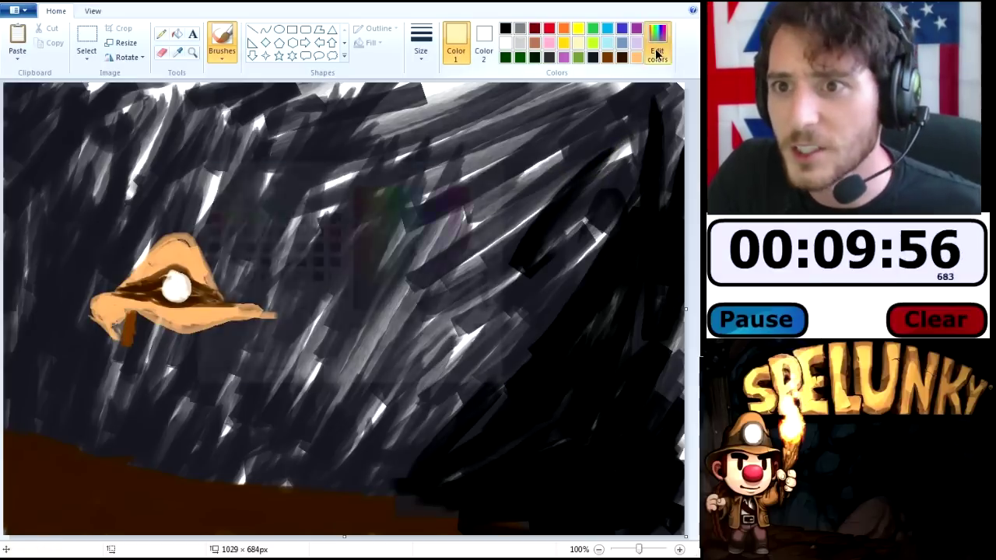
drag(366, 232, 367, 200)
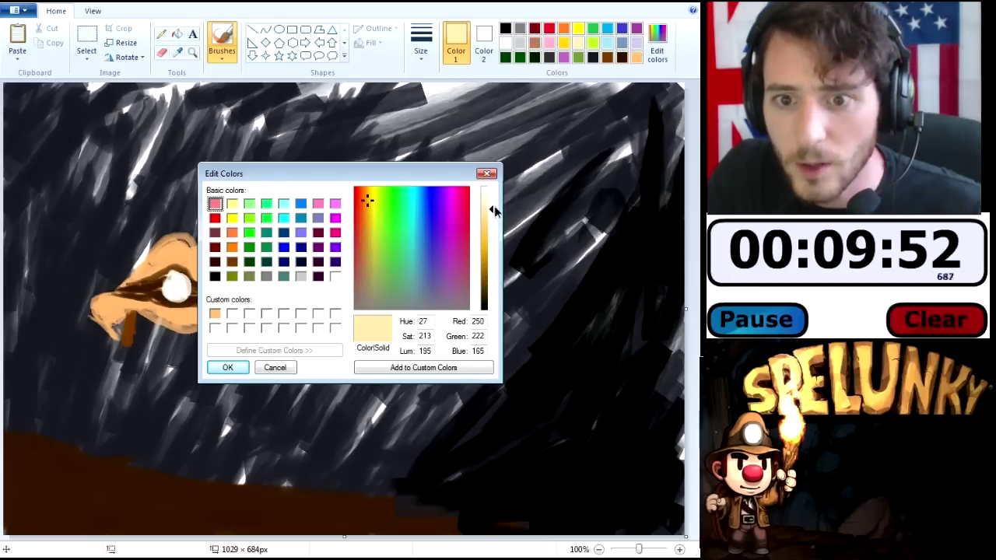
drag(493, 209, 493, 210)
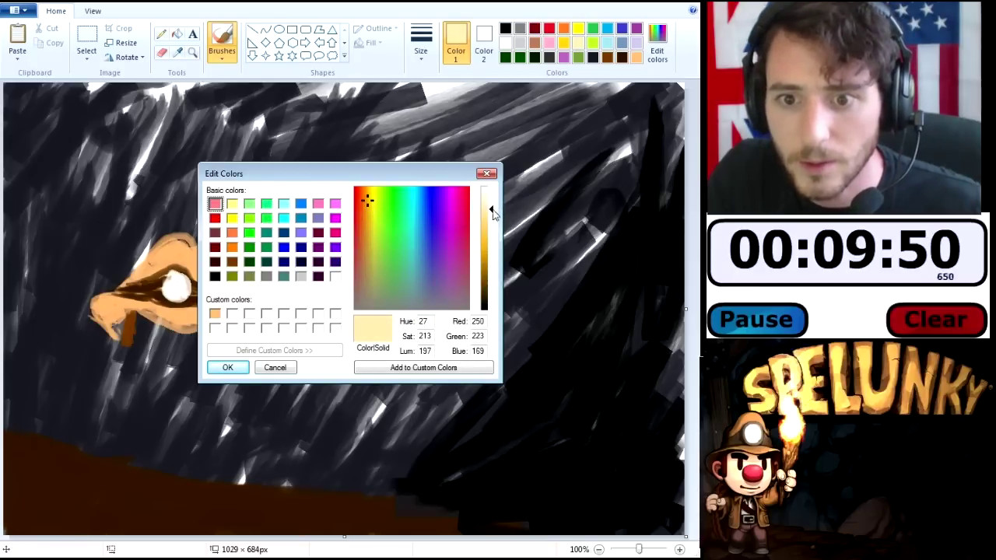
click(232, 314)
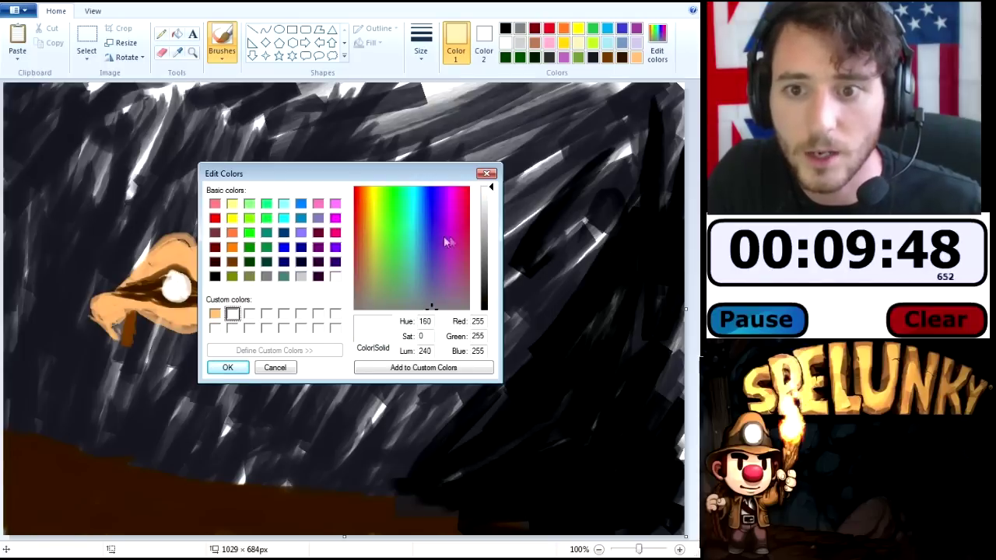
drag(372, 209, 365, 198)
drag(479, 216, 492, 210)
click(228, 368)
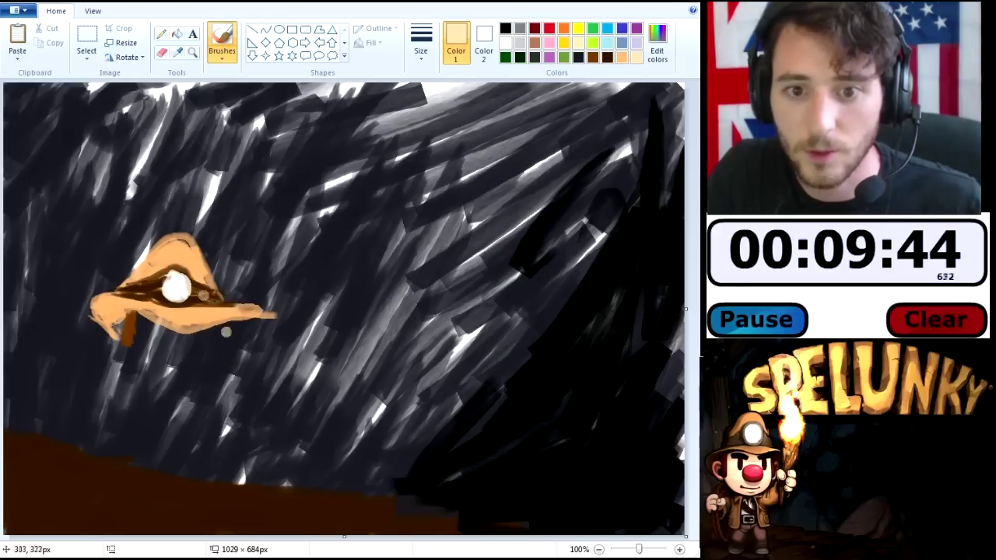
Paint a pale peach ear below the left brim and outline a rounded face beneath the hat.
drag(117, 329, 116, 324)
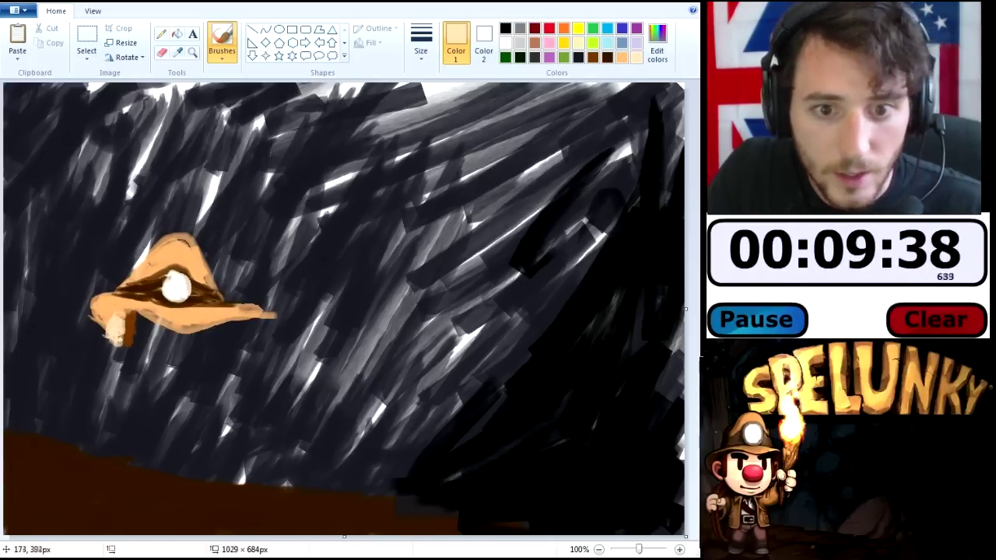
drag(117, 337, 170, 394)
key(ctrl+z)
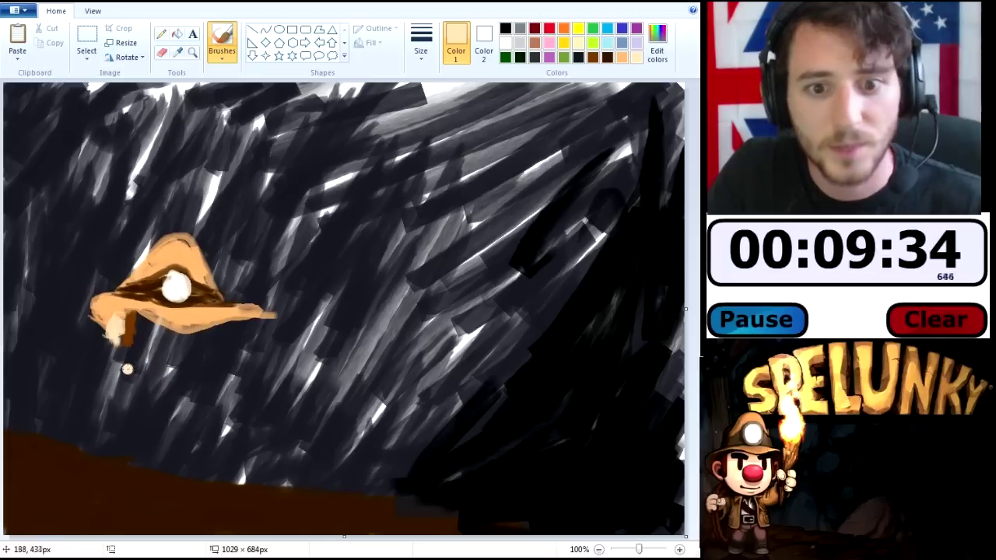
mouse_move(115, 333)
mouse_down()
mouse_move(115, 368)
mouse_move(118, 337)
mouse_move(136, 376)
mouse_move(121, 340)
mouse_move(143, 376)
mouse_move(166, 386)
mouse_move(132, 363)
mouse_move(157, 386)
mouse_move(201, 397)
mouse_up()
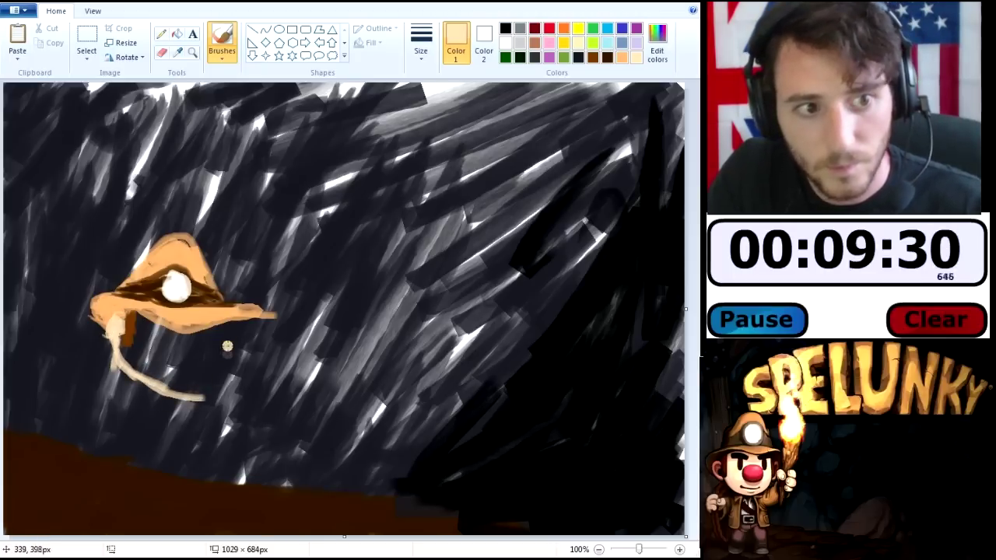
mouse_move(233, 320)
mouse_down()
mouse_move(218, 389)
mouse_move(225, 377)
mouse_move(200, 398)
mouse_move(233, 337)
mouse_up()
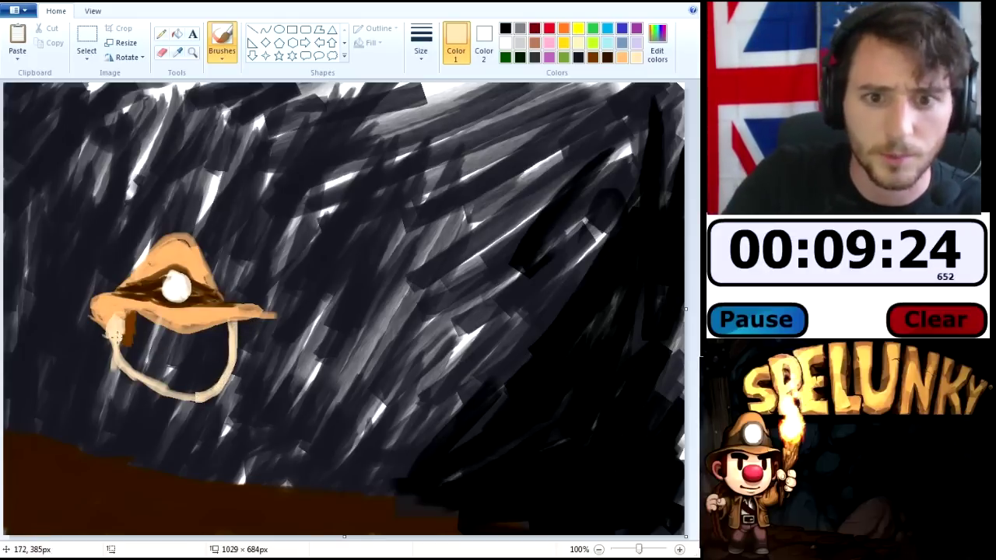
Thicken the face outline and fill the whole face with pale peach using a larger brush.
mouse_move(119, 330)
mouse_down()
mouse_move(137, 365)
mouse_move(125, 358)
mouse_move(176, 389)
mouse_move(192, 389)
mouse_move(181, 381)
mouse_move(217, 366)
mouse_up()
click(422, 43)
click(452, 159)
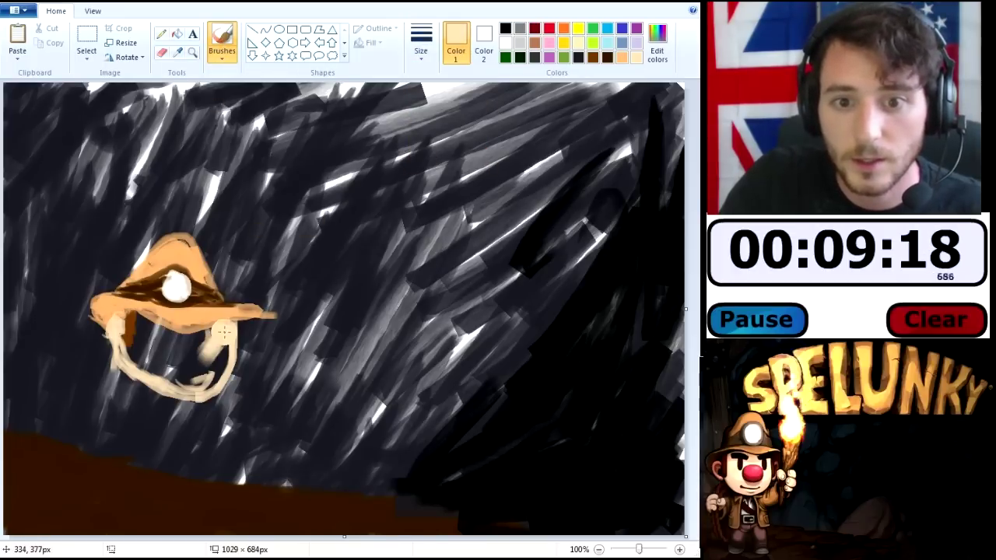
mouse_move(210, 336)
mouse_down()
mouse_move(220, 367)
mouse_move(184, 378)
mouse_move(227, 361)
mouse_move(194, 384)
mouse_move(194, 369)
mouse_move(163, 370)
mouse_move(197, 361)
mouse_move(147, 342)
mouse_move(136, 318)
mouse_move(165, 341)
mouse_move(142, 318)
mouse_move(161, 329)
mouse_move(136, 314)
mouse_move(188, 338)
mouse_move(218, 334)
mouse_move(200, 343)
mouse_move(187, 338)
mouse_move(230, 327)
mouse_move(169, 344)
mouse_move(142, 328)
mouse_move(136, 343)
mouse_move(176, 374)
mouse_move(143, 360)
mouse_move(141, 352)
mouse_move(156, 364)
mouse_move(139, 319)
mouse_move(134, 343)
mouse_move(140, 312)
mouse_move(139, 344)
mouse_move(129, 325)
mouse_move(158, 371)
mouse_up()
mouse_move(211, 336)
mouse_down()
mouse_move(229, 335)
mouse_move(216, 375)
mouse_move(222, 354)
mouse_up()
mouse_move(147, 322)
mouse_down()
mouse_move(126, 308)
mouse_move(208, 338)
mouse_up()
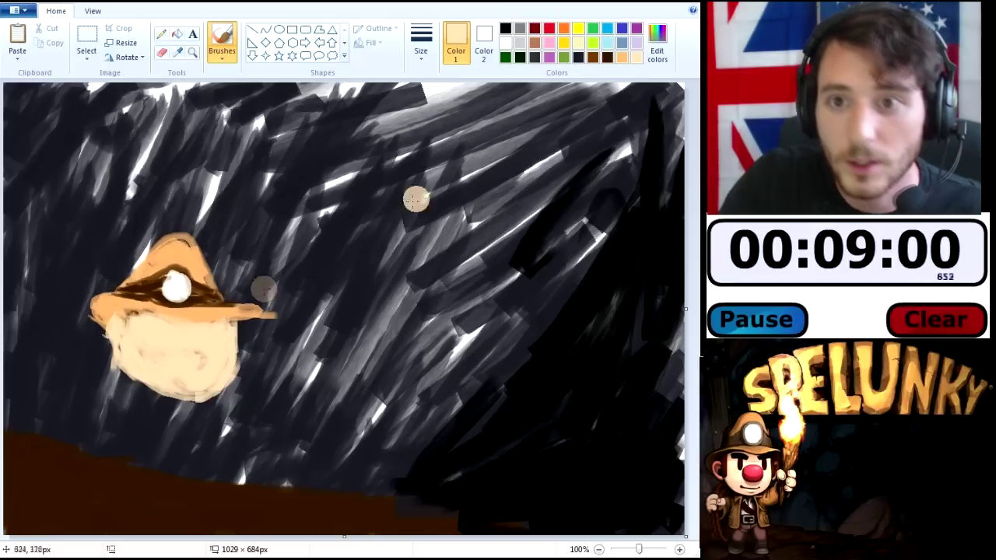
Paint the ear light pink and try the same pink for the nose.
click(550, 42)
drag(119, 328, 120, 340)
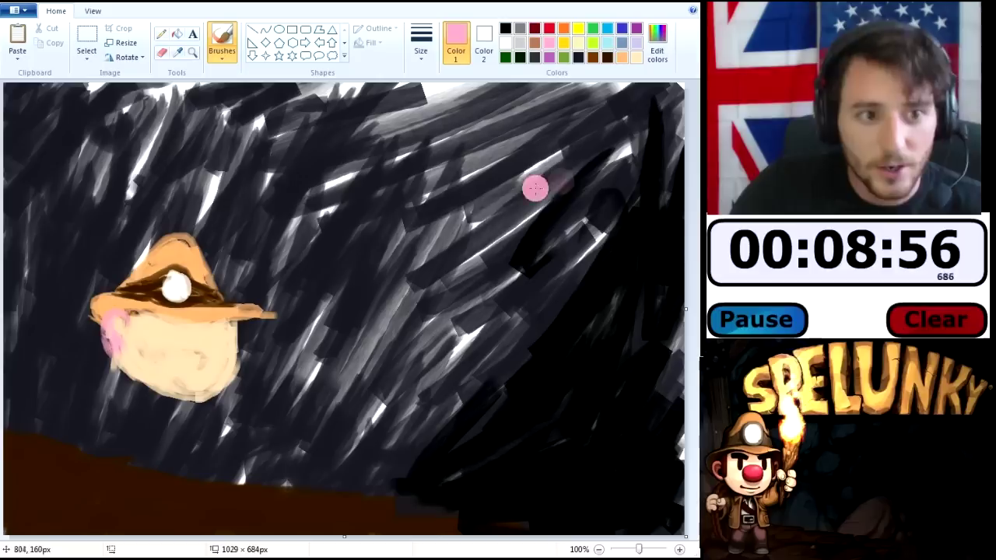
drag(188, 353, 182, 349)
key(ctrl+z)
Mix a salmon pink and paint a round nose in the lower middle of the face.
click(656, 49)
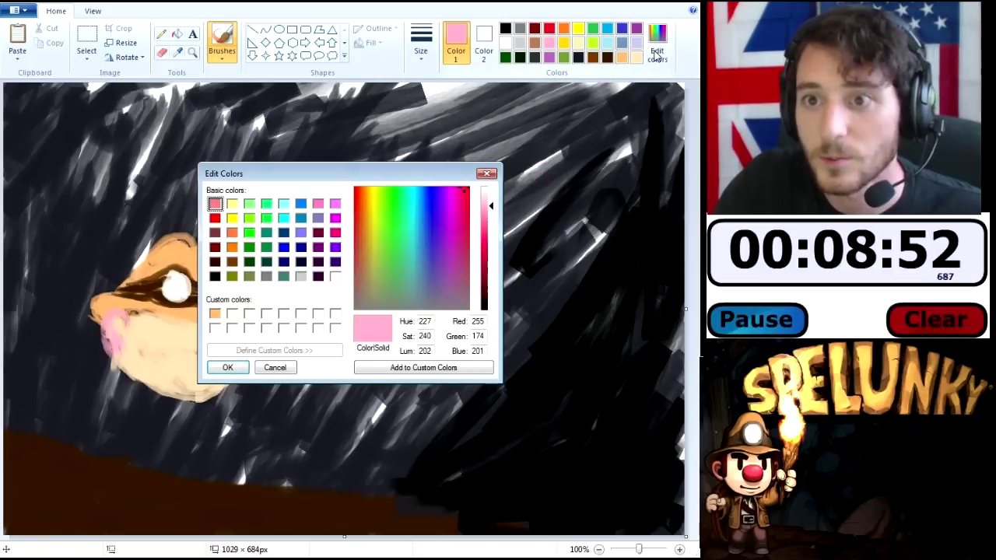
drag(469, 231, 490, 212)
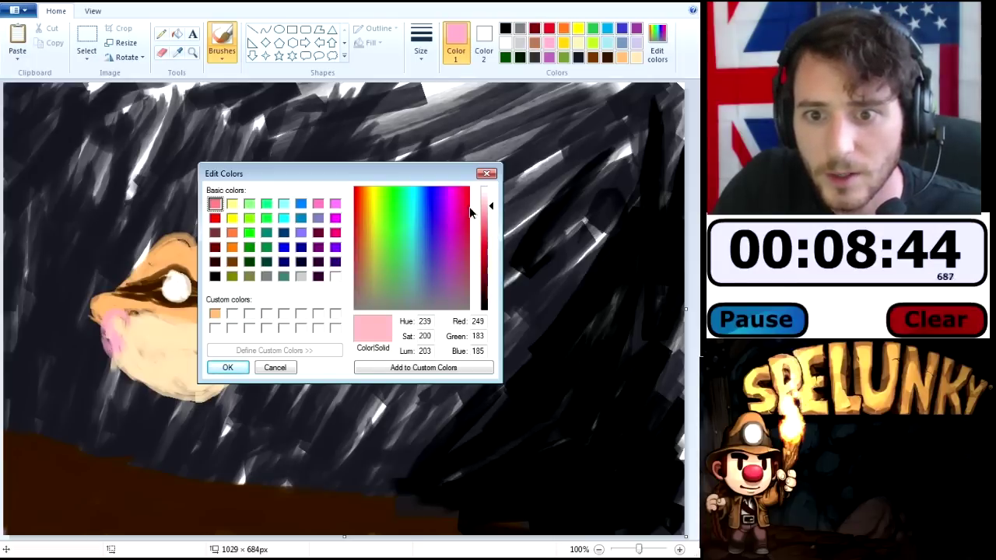
drag(470, 202, 494, 222)
click(227, 367)
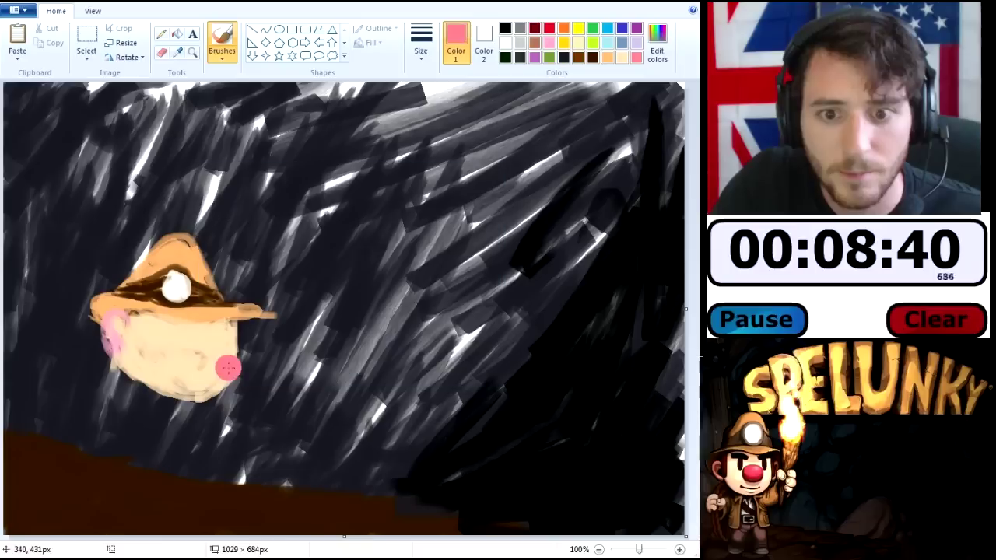
mouse_move(199, 362)
mouse_down()
mouse_move(187, 352)
mouse_move(190, 366)
mouse_move(185, 354)
mouse_move(180, 362)
mouse_move(199, 362)
mouse_move(191, 349)
mouse_move(179, 367)
mouse_up()
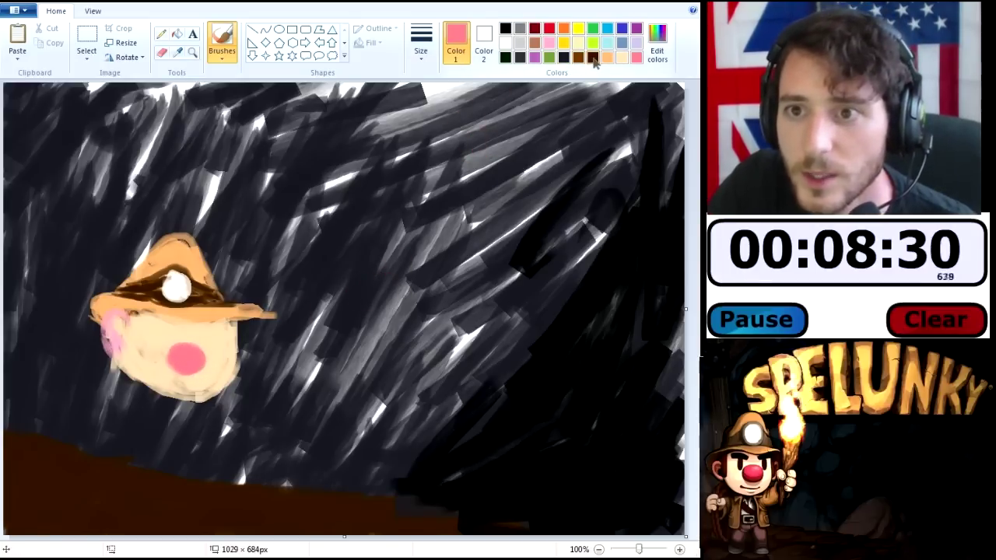
Paint two upright oval eyes in dark brown above the nose, using a thinner brush.
click(593, 57)
click(208, 334)
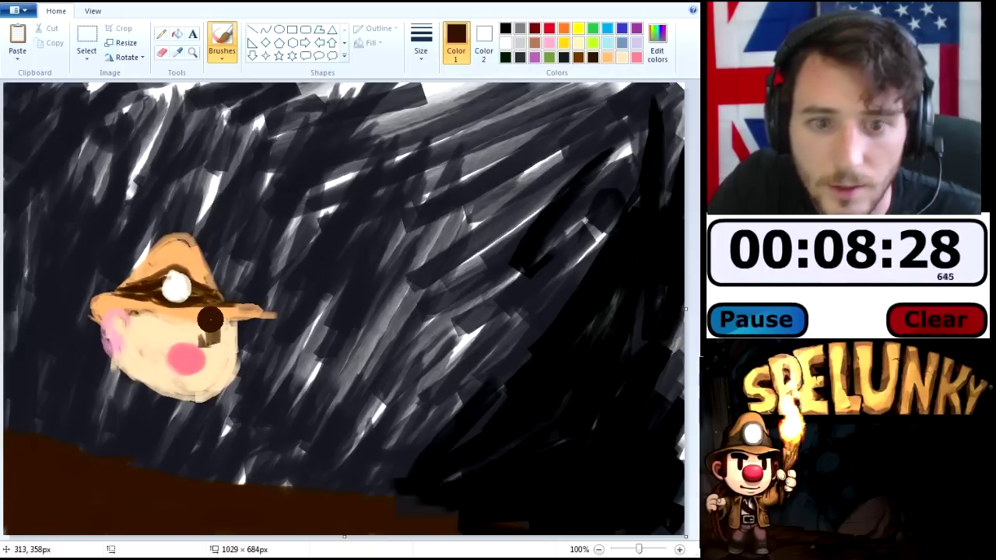
key(ctrl+z)
key(ctrl+z)
click(426, 41)
click(440, 134)
click(214, 339)
mouse_move(214, 338)
mouse_down()
mouse_move(207, 349)
mouse_move(209, 333)
mouse_up()
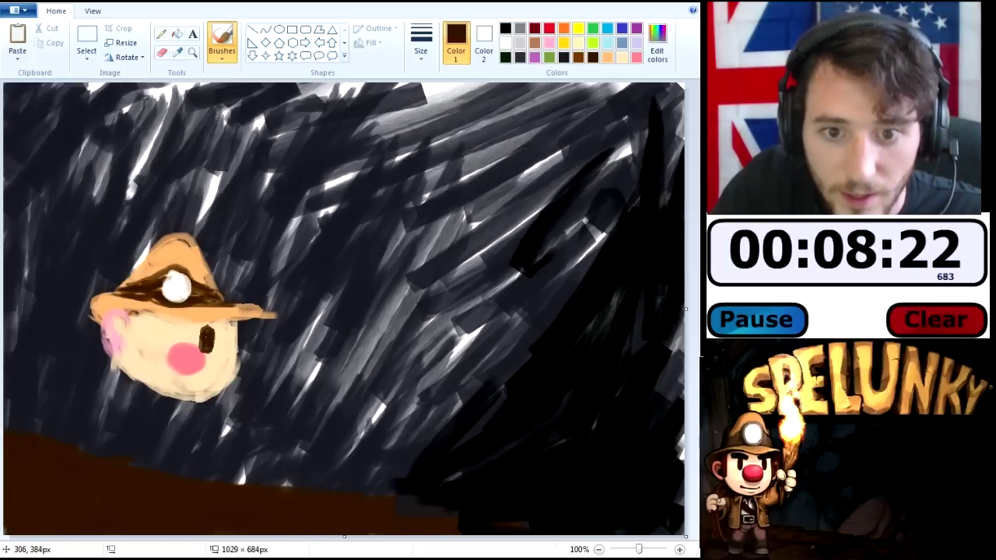
click(165, 342)
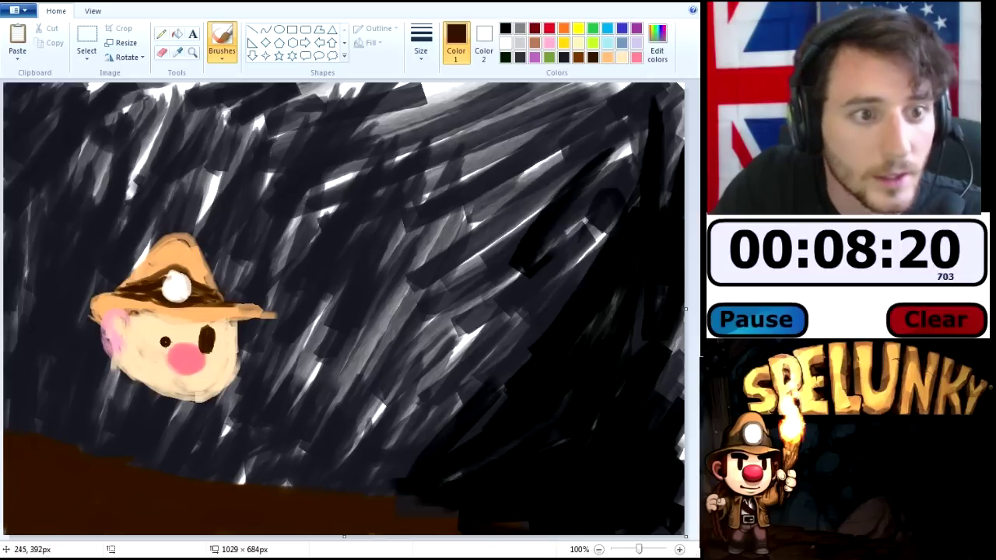
drag(163, 351, 162, 344)
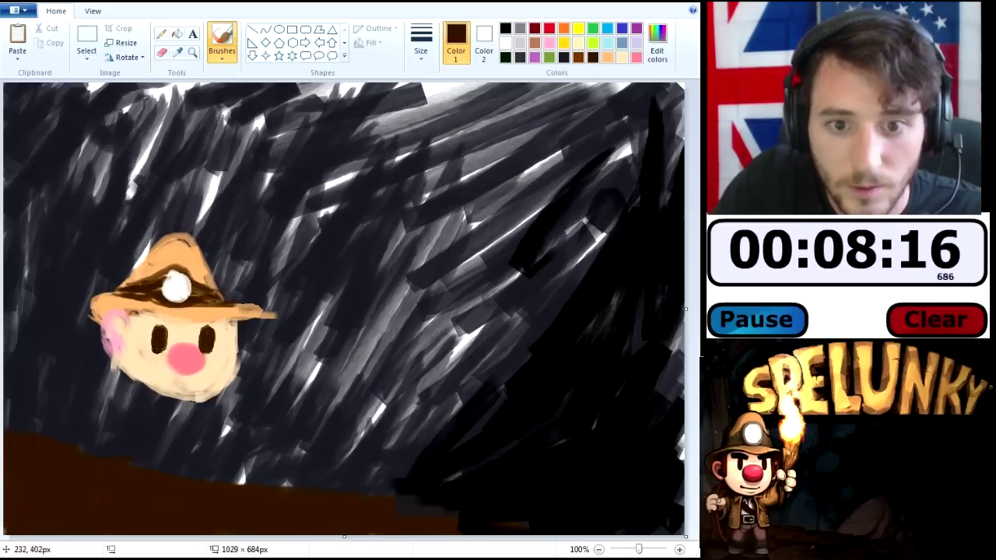
Paint slanted medium brown eyebrows above both eyes and a brown sideburn next to the ear.
click(578, 57)
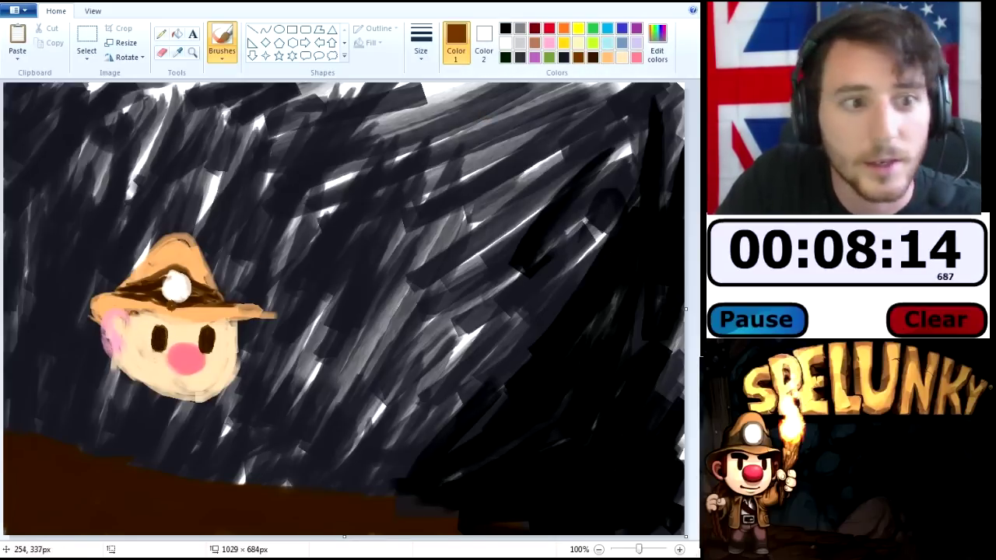
click(174, 331)
mouse_move(174, 331)
mouse_down()
mouse_move(150, 319)
mouse_move(226, 319)
mouse_move(210, 323)
mouse_up()
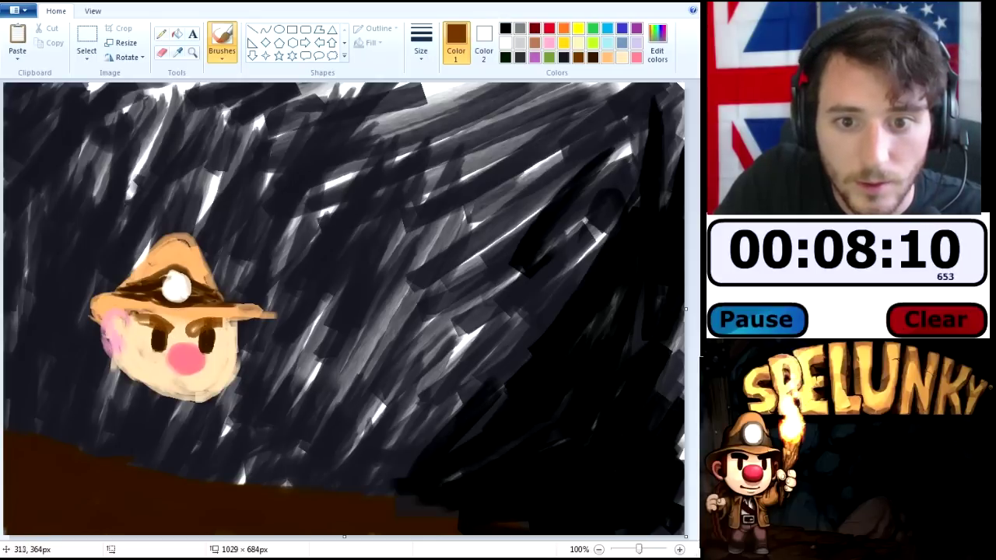
drag(133, 320, 130, 350)
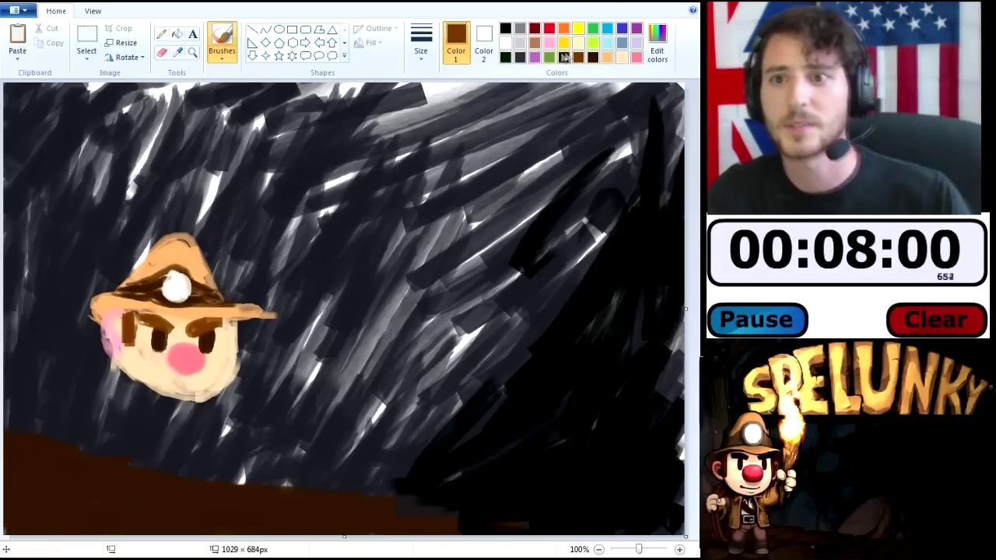
Retouch the hat brim in light orange, smoothing its right tip and extending its left edge.
click(612, 58)
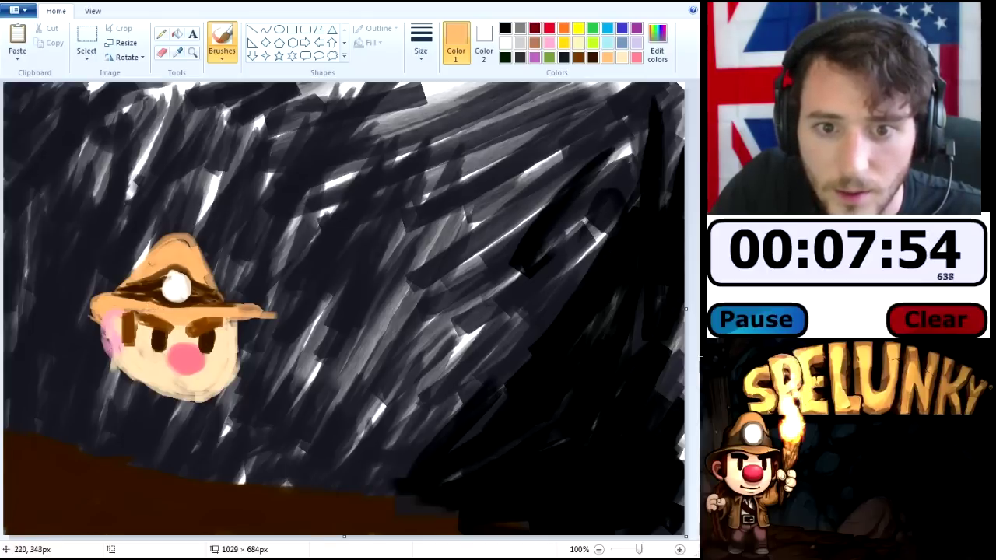
drag(211, 318, 220, 315)
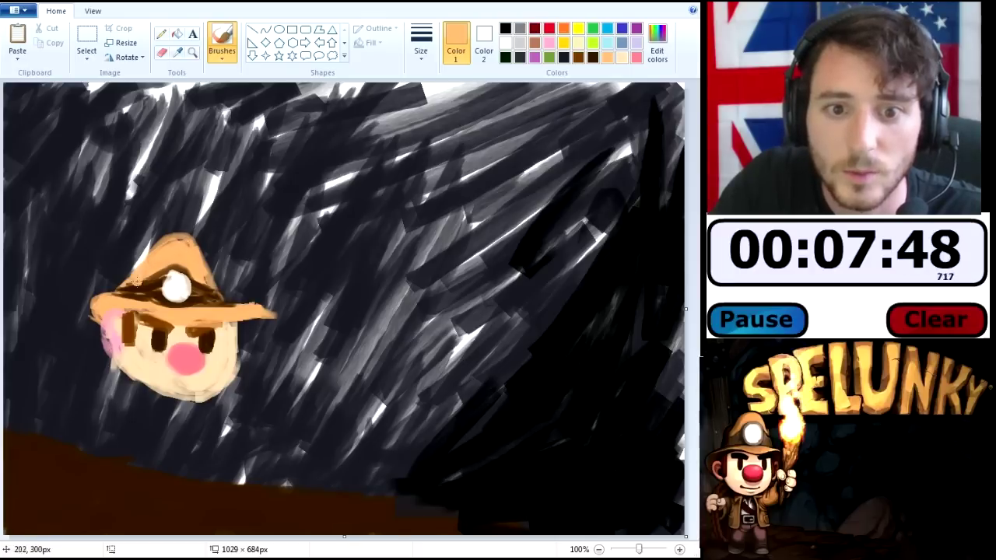
drag(123, 286, 87, 301)
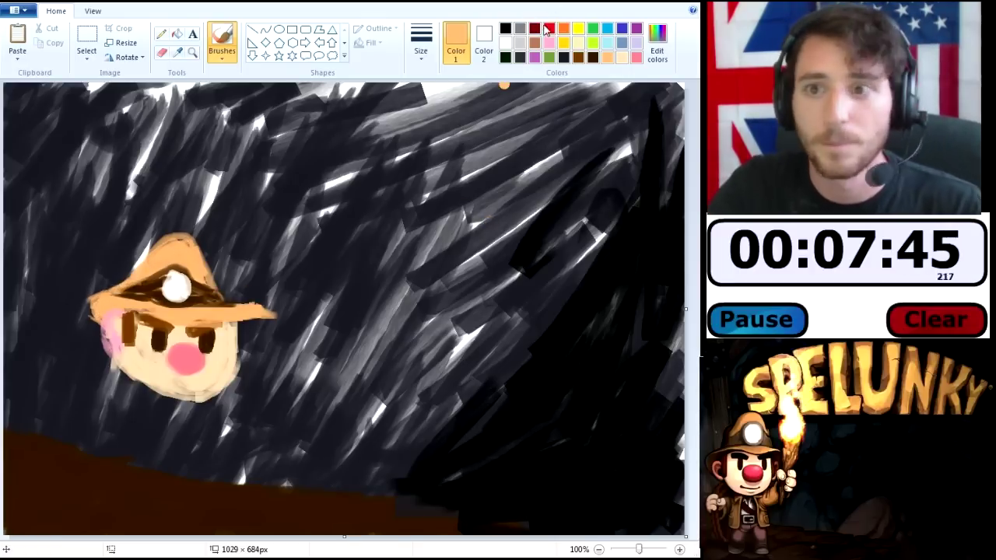
Paint a small salmon pink ear on the far side of the face, below the hat brim's long tip.
click(636, 58)
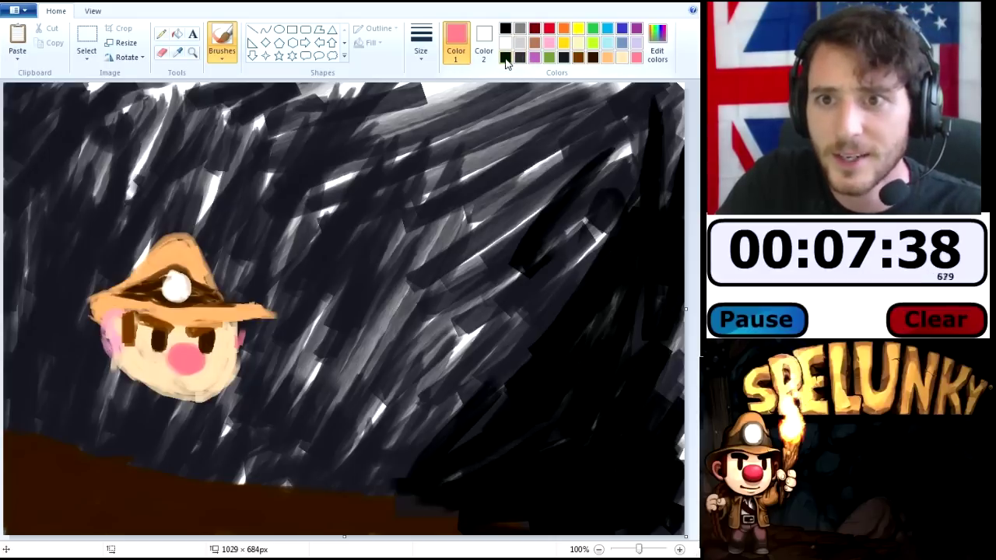
click(505, 57)
drag(191, 382, 158, 379)
key(ctrl+z)
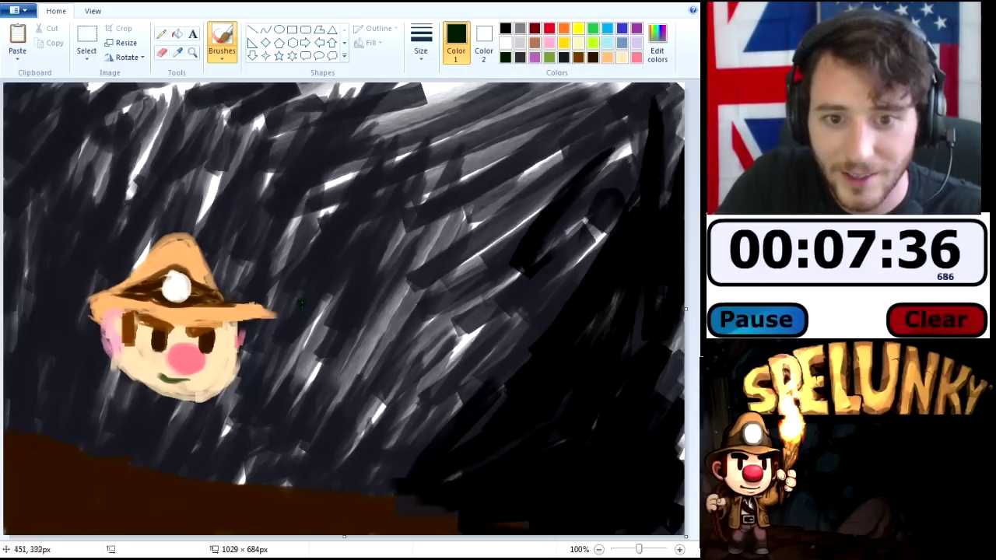
Paint a thin, curved black mouth below the nose, undoing the strokes that miss the intended shape.
click(505, 28)
click(193, 381)
drag(192, 381, 166, 379)
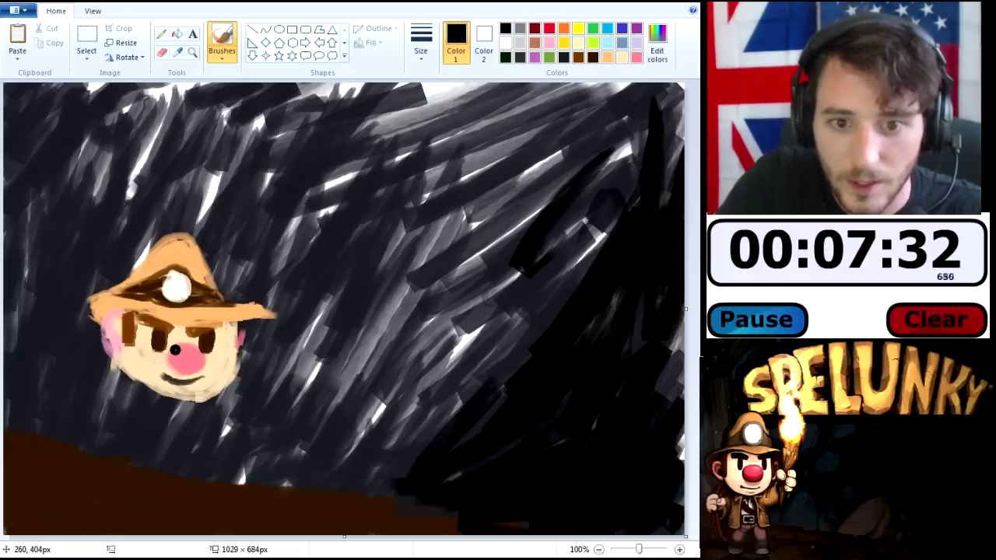
key(ctrl+z)
mouse_move(155, 377)
mouse_down()
mouse_move(204, 375)
mouse_move(152, 381)
mouse_move(179, 385)
mouse_move(215, 376)
mouse_move(198, 383)
mouse_up()
key(ctrl+z)
key(ctrl+z)
key(ctrl+z)
key(ctrl+z)
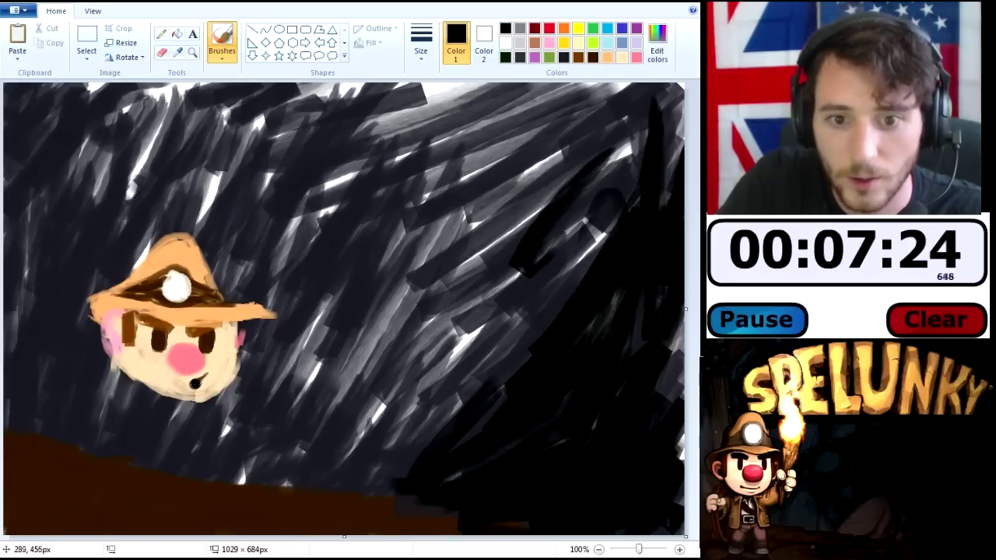
key(ctrl+z)
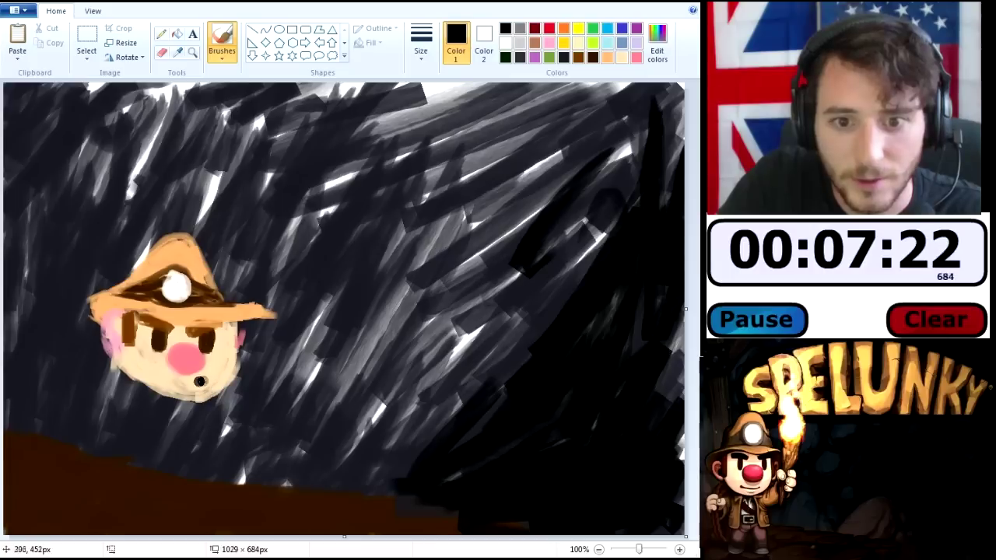
drag(203, 388, 163, 381)
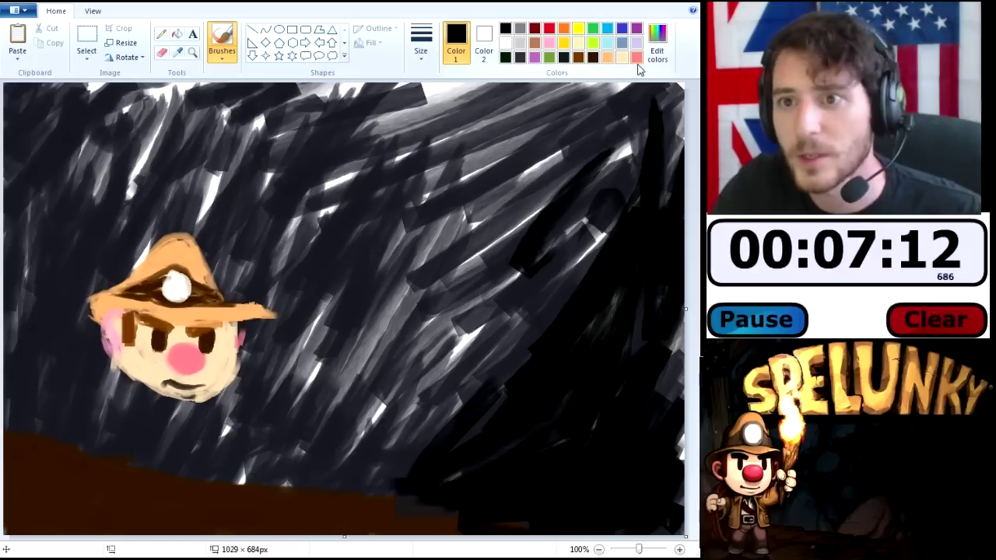
Outline the left half of the explorer's jacket and its sleeve in light orange below the chin.
click(609, 57)
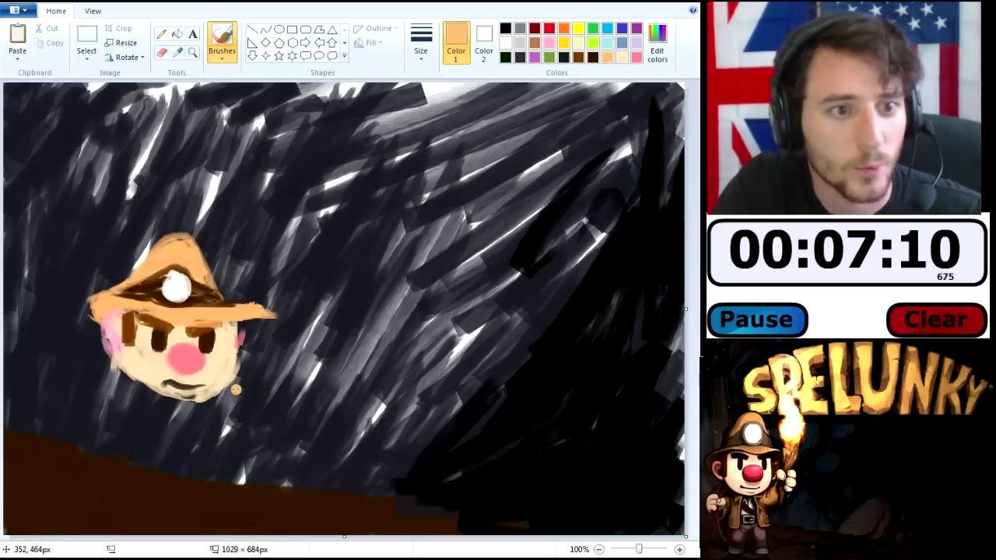
mouse_move(131, 397)
mouse_down()
mouse_move(155, 407)
mouse_move(165, 437)
mouse_up()
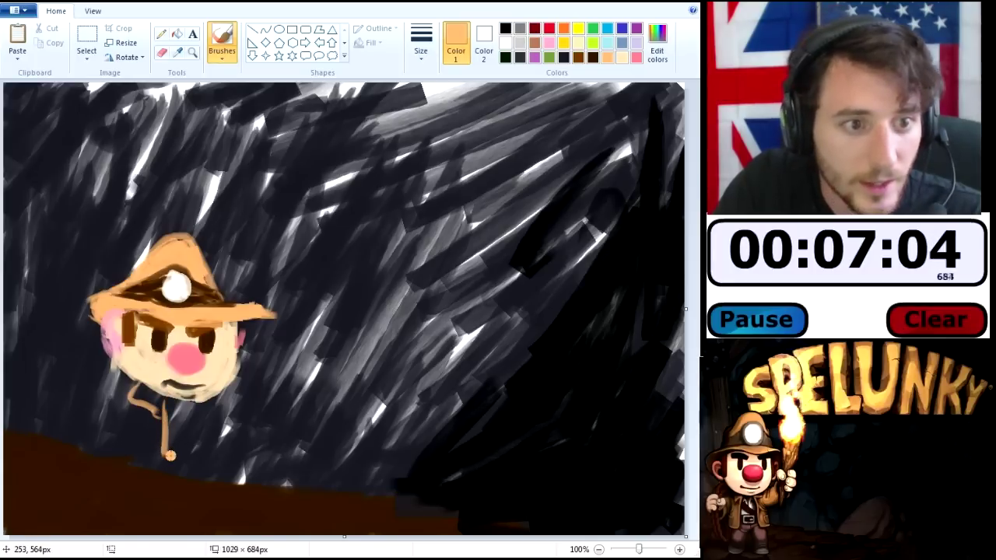
drag(165, 457, 132, 442)
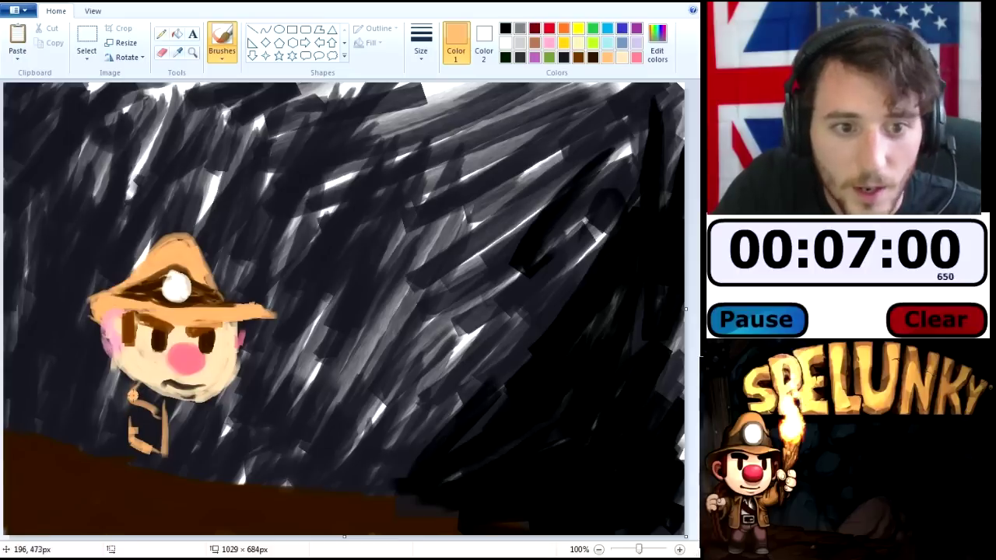
mouse_move(128, 427)
mouse_down()
mouse_move(108, 425)
mouse_move(128, 424)
mouse_up()
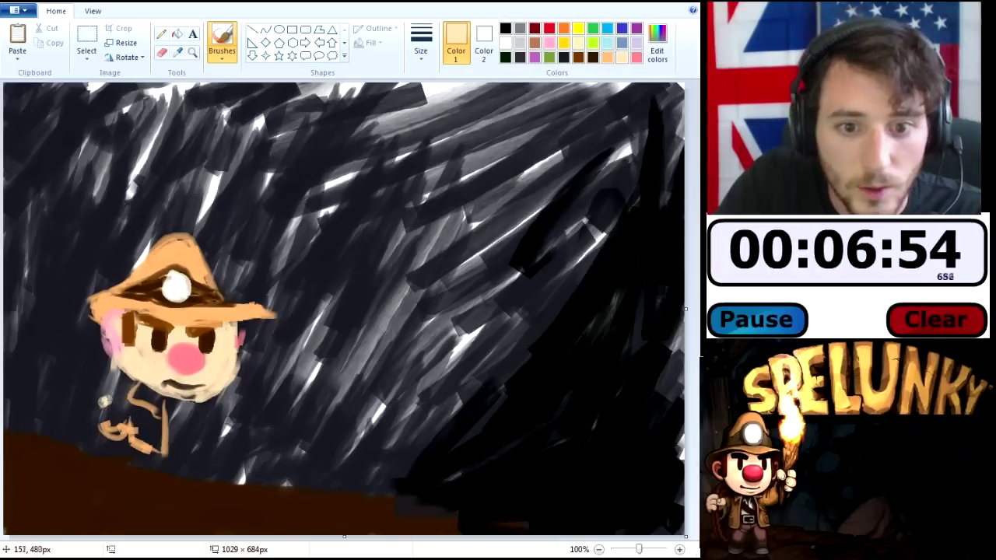
Paint a pale peach fist at the end of the left sleeve and outline it and its fingers in black.
drag(107, 407, 104, 403)
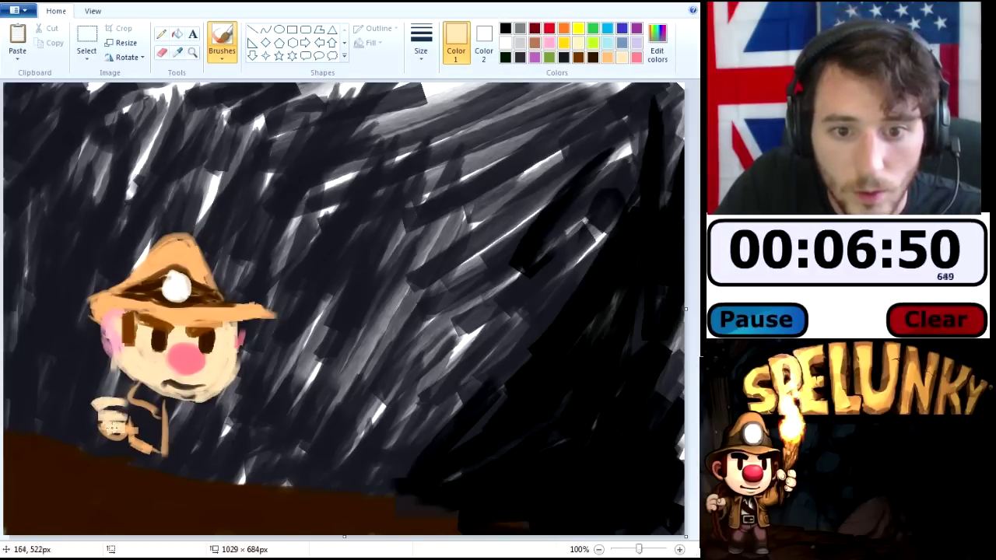
drag(138, 422, 141, 423)
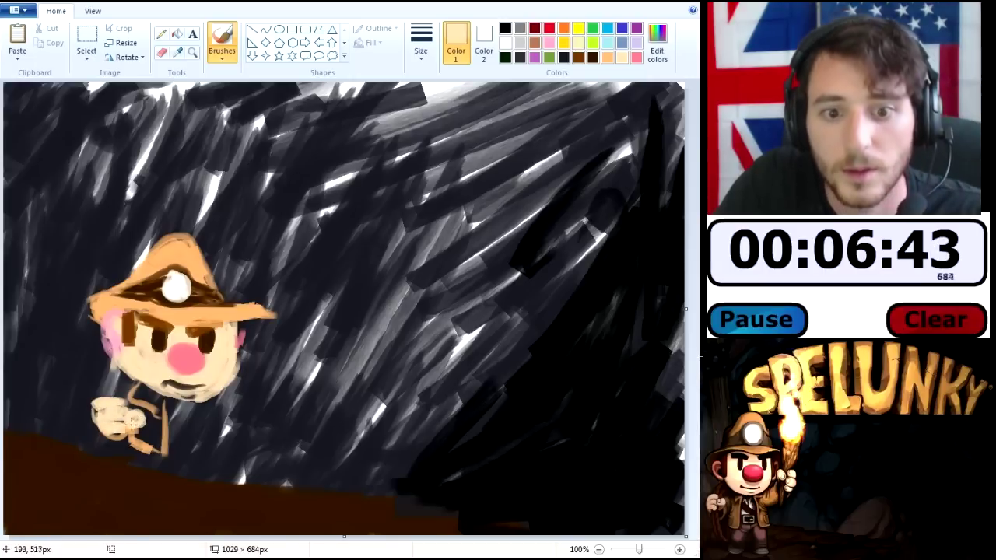
click(505, 28)
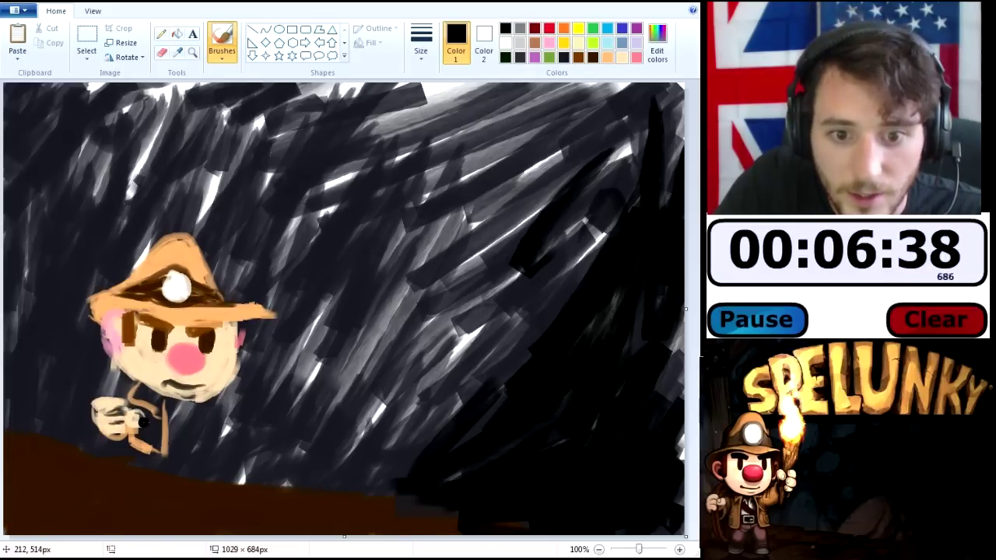
mouse_move(111, 397)
mouse_down()
mouse_move(115, 441)
mouse_move(143, 436)
mouse_move(116, 399)
mouse_up()
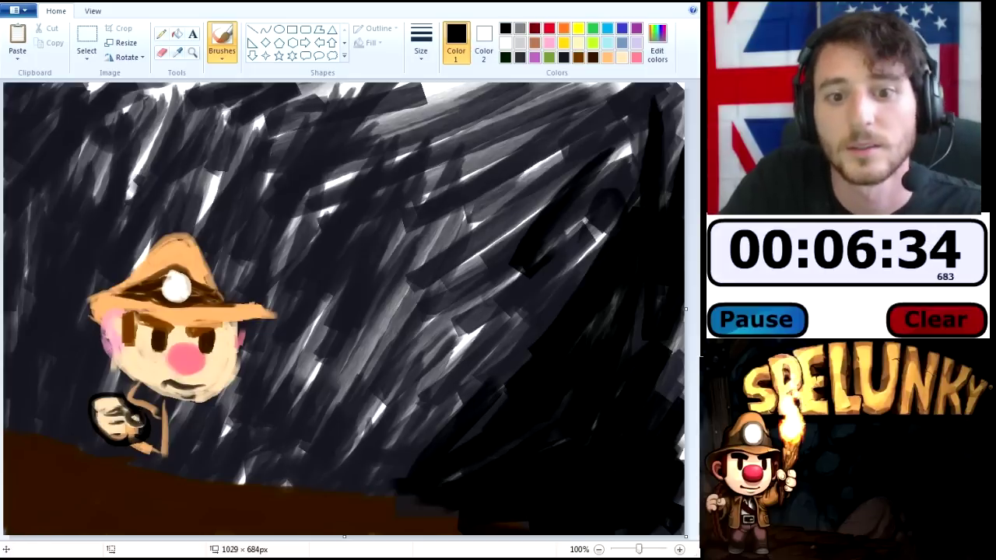
Fill the left sleeve in light orange and paint the jacket's right half with its raised sleeve.
click(608, 57)
click(143, 415)
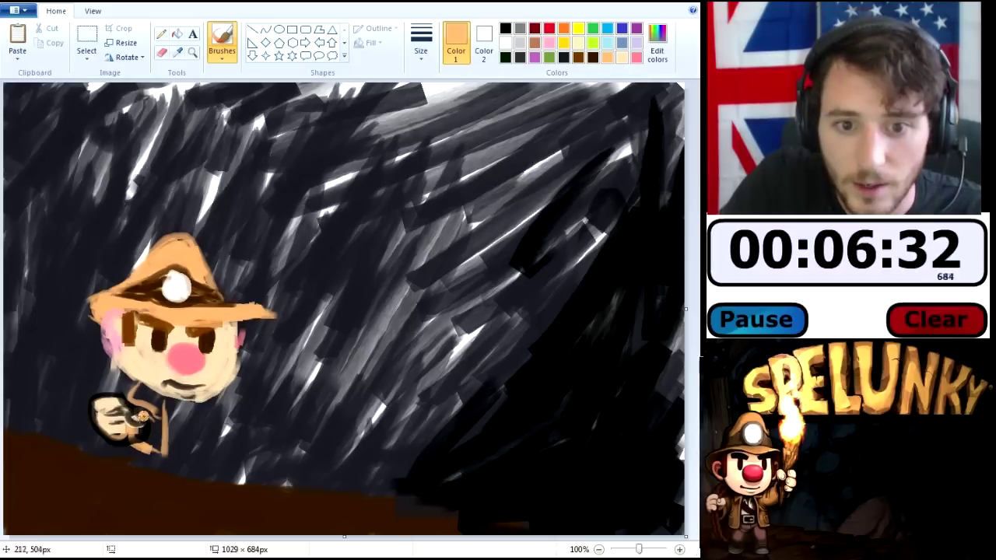
mouse_move(152, 419)
mouse_down()
mouse_move(148, 446)
mouse_move(144, 432)
mouse_move(158, 419)
mouse_move(138, 389)
mouse_move(160, 404)
mouse_move(195, 404)
mouse_up()
mouse_move(194, 405)
mouse_down()
mouse_move(195, 445)
mouse_move(190, 418)
mouse_move(212, 461)
mouse_move(224, 460)
mouse_move(243, 385)
mouse_move(260, 422)
mouse_up()
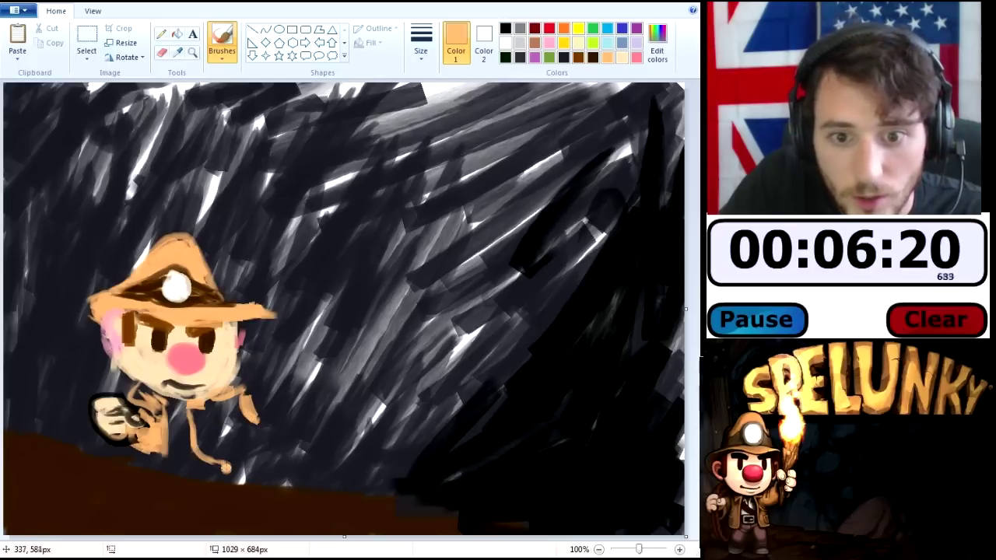
mouse_move(225, 469)
mouse_down()
mouse_move(234, 423)
mouse_move(225, 422)
mouse_move(243, 419)
mouse_move(230, 374)
mouse_move(210, 406)
mouse_move(196, 402)
mouse_move(214, 416)
mouse_move(200, 427)
mouse_move(211, 456)
mouse_up()
mouse_move(211, 422)
mouse_down()
mouse_move(213, 453)
mouse_move(223, 413)
mouse_move(209, 418)
mouse_move(212, 433)
mouse_move(198, 406)
mouse_move(220, 404)
mouse_move(222, 414)
mouse_move(231, 404)
mouse_move(215, 439)
mouse_up()
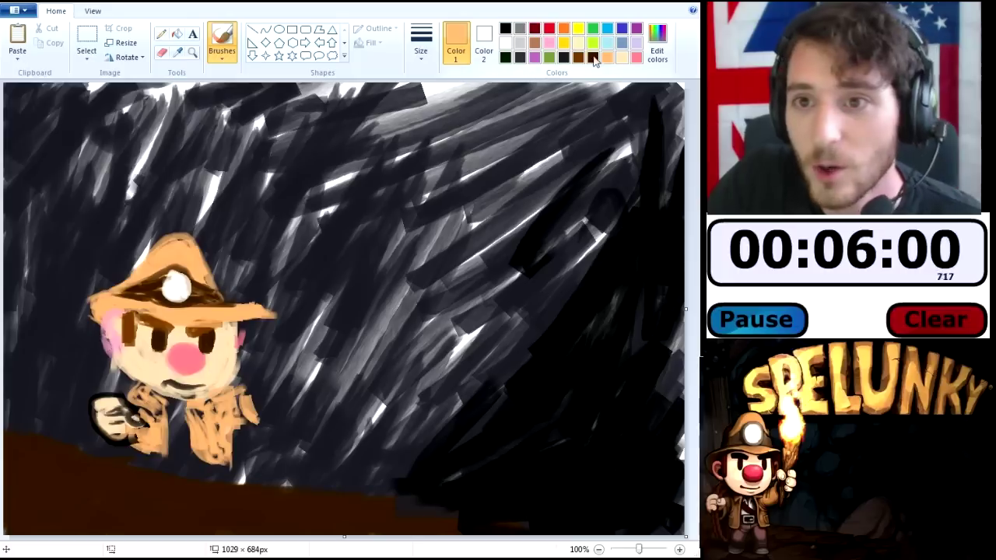
Start the right hand in pale peach with a thumb and an oval finger beside the right sleeve.
click(620, 61)
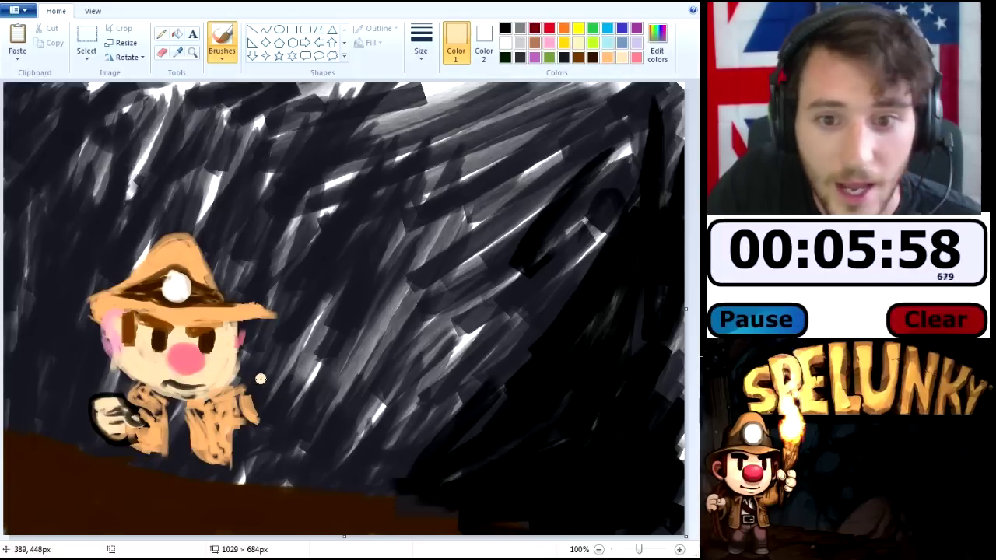
drag(246, 372, 261, 382)
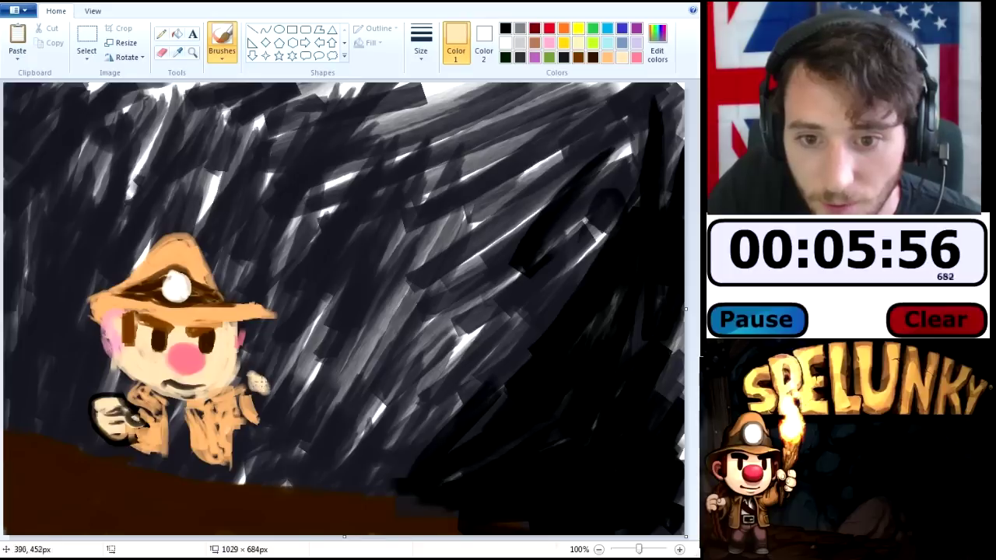
mouse_move(276, 421)
mouse_down()
mouse_move(285, 406)
mouse_move(264, 406)
mouse_up()
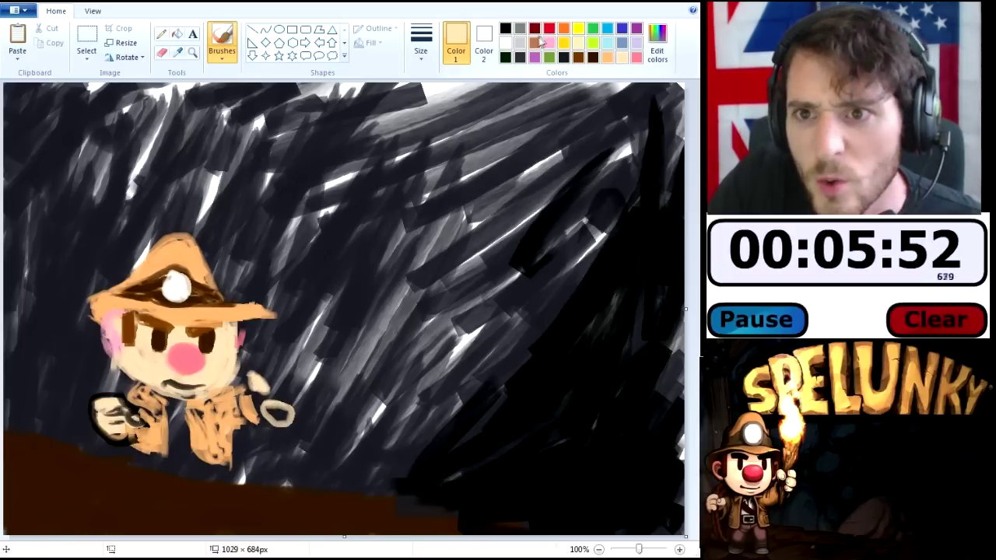
Paint a medium brown torch rising from the right hand and widening at its head, redoing the first attempt.
click(579, 57)
click(259, 461)
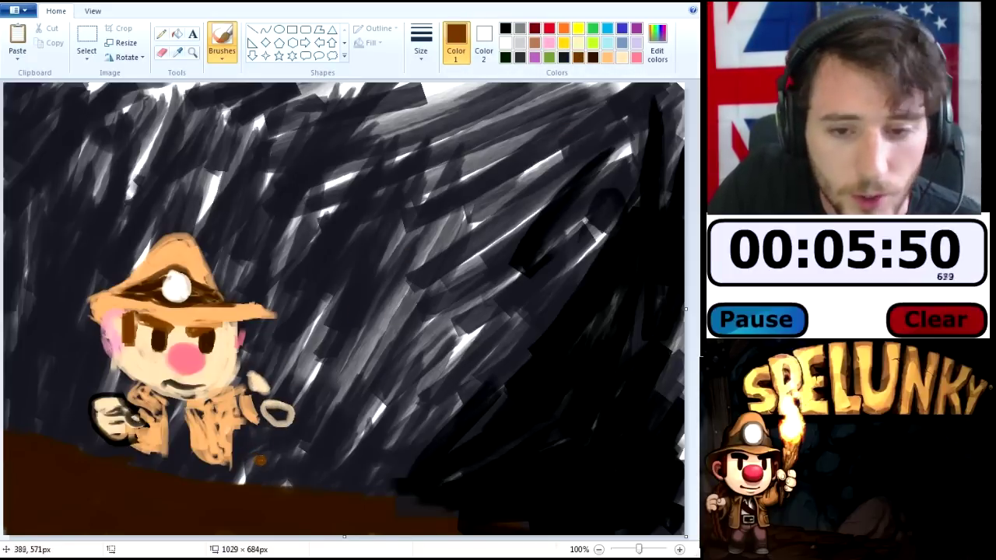
drag(271, 441, 276, 384)
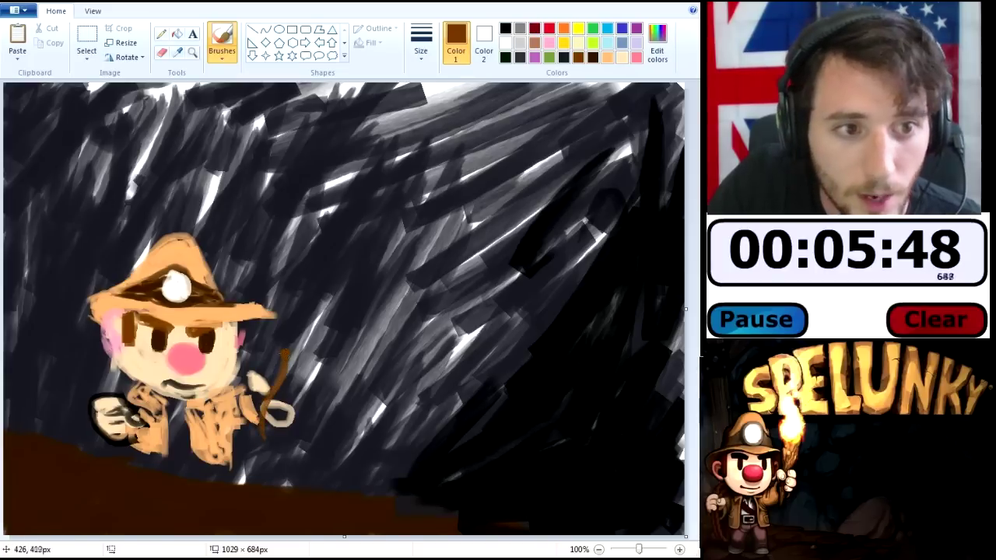
mouse_move(283, 344)
mouse_down()
mouse_move(267, 333)
mouse_move(264, 372)
mouse_move(284, 342)
mouse_up()
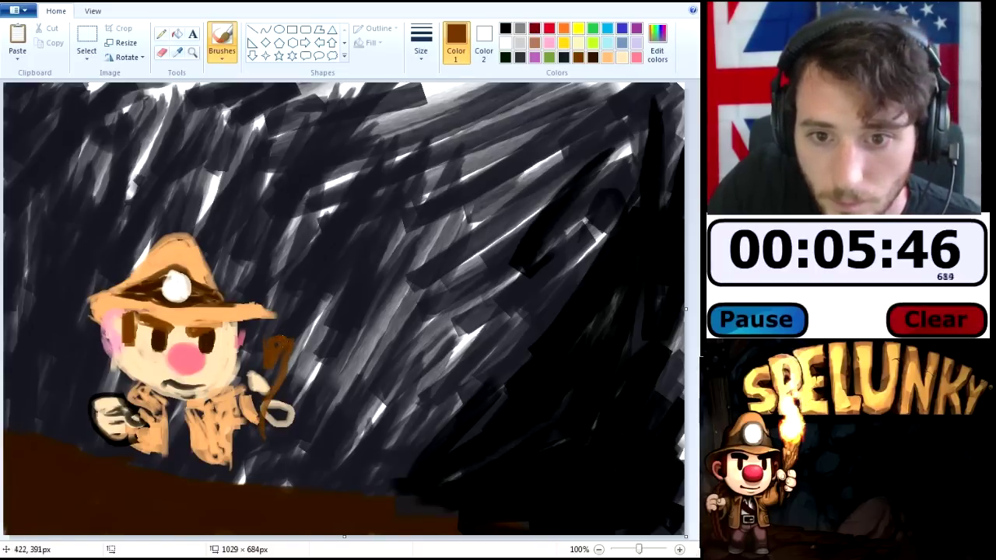
key(ctrl+z)
key(ctrl+z)
mouse_move(270, 421)
mouse_down()
mouse_move(308, 340)
mouse_move(279, 336)
mouse_move(285, 329)
mouse_move(331, 342)
mouse_move(309, 358)
mouse_move(314, 339)
mouse_move(298, 354)
mouse_move(286, 338)
mouse_move(318, 338)
mouse_move(317, 353)
mouse_move(283, 361)
mouse_move(298, 349)
mouse_move(262, 437)
mouse_move(291, 357)
mouse_up()
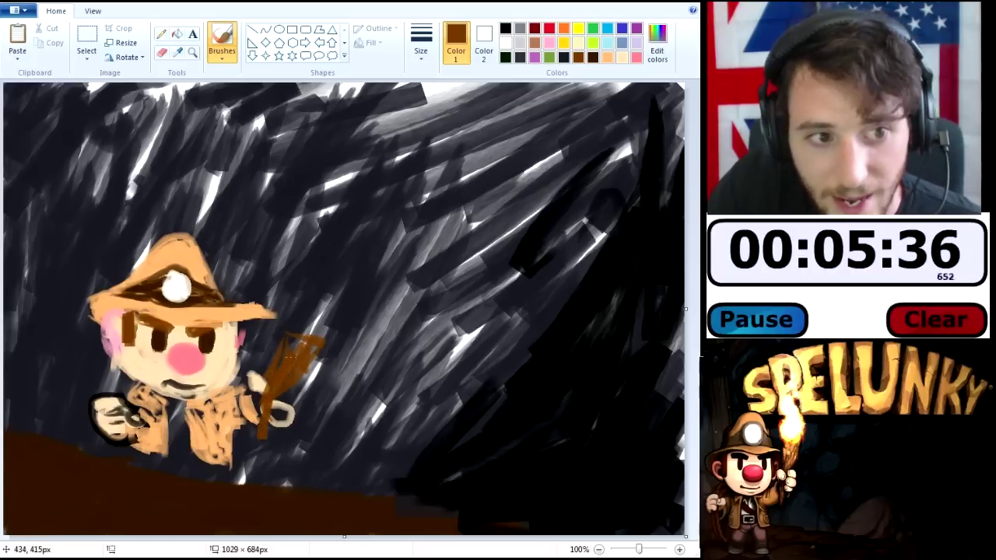
drag(327, 355, 272, 393)
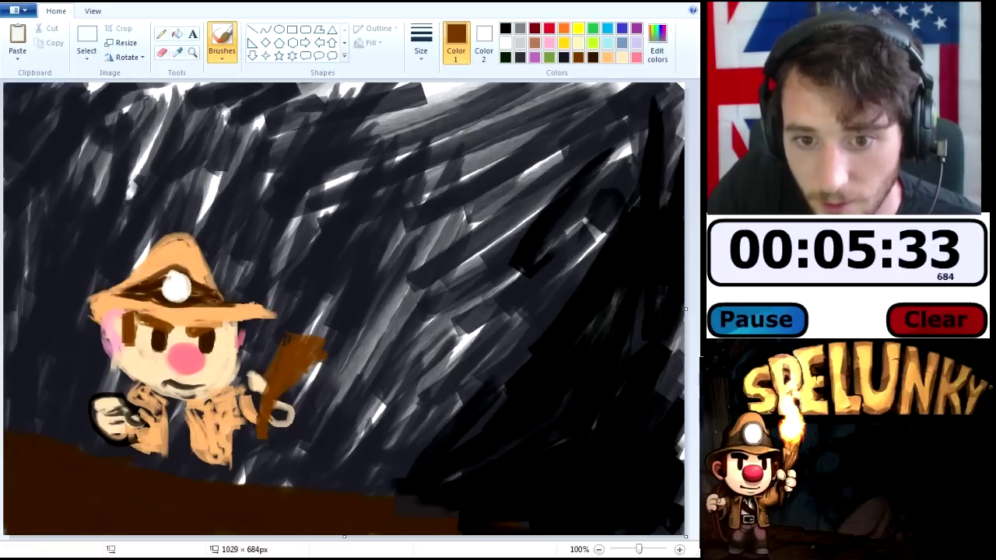
Paint pale peach fingers wrapped around the torch handle and outline the right hand in black.
click(625, 59)
mouse_move(269, 405)
mouse_down()
mouse_move(277, 415)
mouse_move(270, 398)
mouse_up()
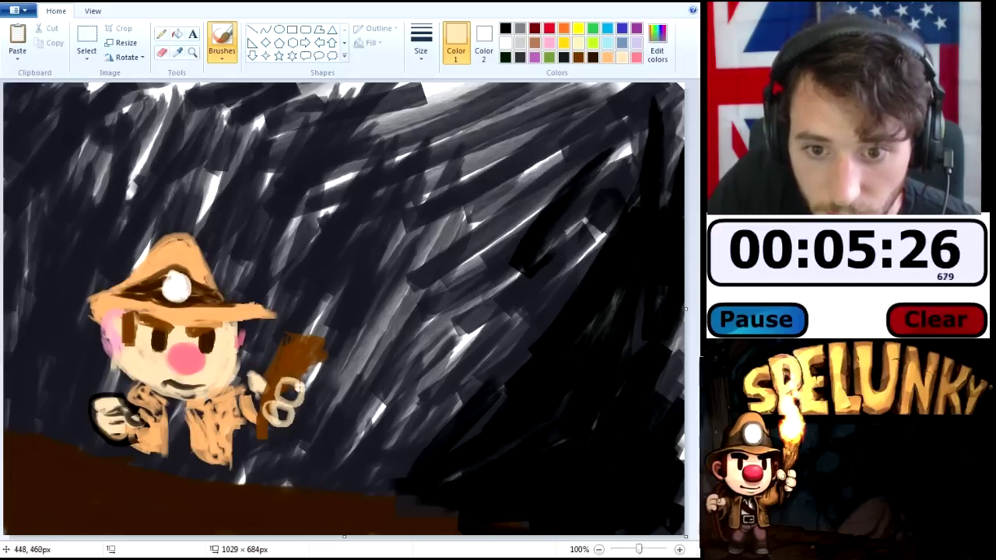
mouse_move(284, 388)
mouse_down()
mouse_move(302, 370)
mouse_move(319, 383)
mouse_move(299, 378)
mouse_move(285, 417)
mouse_move(277, 411)
mouse_up()
click(505, 28)
mouse_move(311, 381)
mouse_down()
mouse_move(287, 382)
mouse_move(300, 391)
mouse_move(280, 403)
mouse_move(309, 407)
mouse_move(263, 411)
mouse_move(292, 426)
mouse_move(247, 375)
mouse_move(259, 401)
mouse_move(229, 360)
mouse_up()
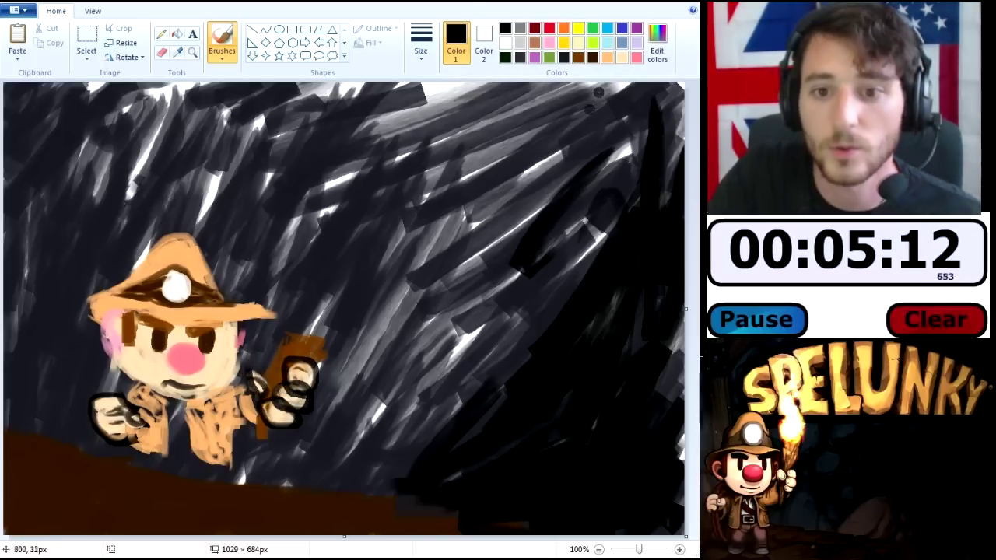
Paint a gold teardrop-shaped flame on top of the torch and fill its core with white.
click(563, 42)
click(381, 261)
click(391, 242)
mouse_move(311, 331)
mouse_down()
mouse_move(309, 258)
mouse_move(315, 323)
mouse_move(292, 309)
mouse_move(322, 200)
mouse_move(354, 299)
mouse_move(329, 204)
mouse_move(371, 298)
mouse_move(338, 339)
mouse_move(353, 298)
mouse_move(327, 333)
mouse_move(288, 308)
mouse_move(302, 327)
mouse_move(333, 247)
mouse_move(315, 324)
mouse_move(313, 269)
mouse_move(341, 289)
mouse_up()
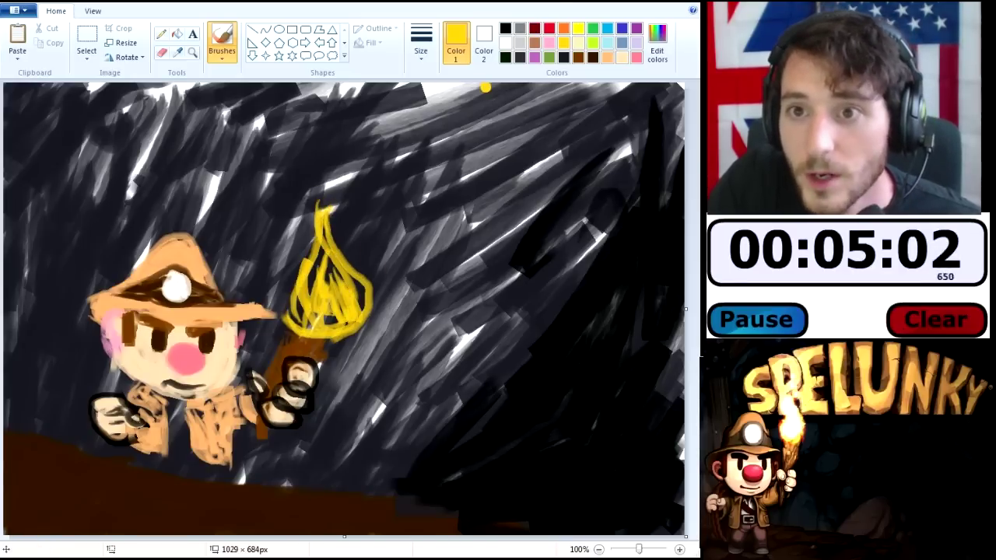
click(505, 45)
mouse_move(342, 317)
mouse_down()
mouse_move(319, 312)
mouse_move(333, 265)
mouse_move(346, 301)
mouse_move(337, 316)
mouse_move(309, 299)
mouse_move(303, 323)
mouse_up()
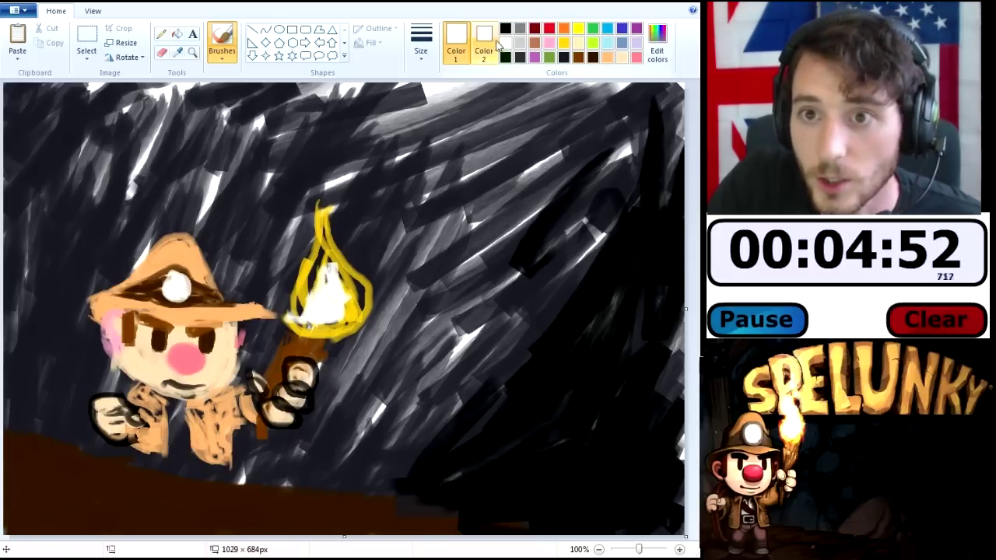
Fill the gap between the jacket halves with a light gray shirt and paint a diagonal brown tie over it.
click(520, 42)
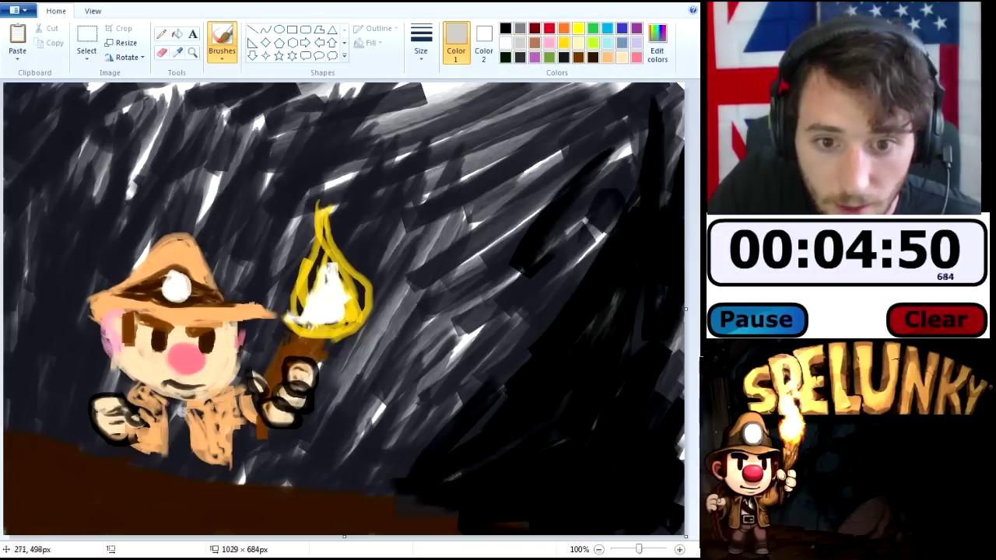
mouse_move(169, 403)
mouse_down()
mouse_move(183, 449)
mouse_move(179, 407)
mouse_move(184, 428)
mouse_move(169, 403)
mouse_move(187, 458)
mouse_up()
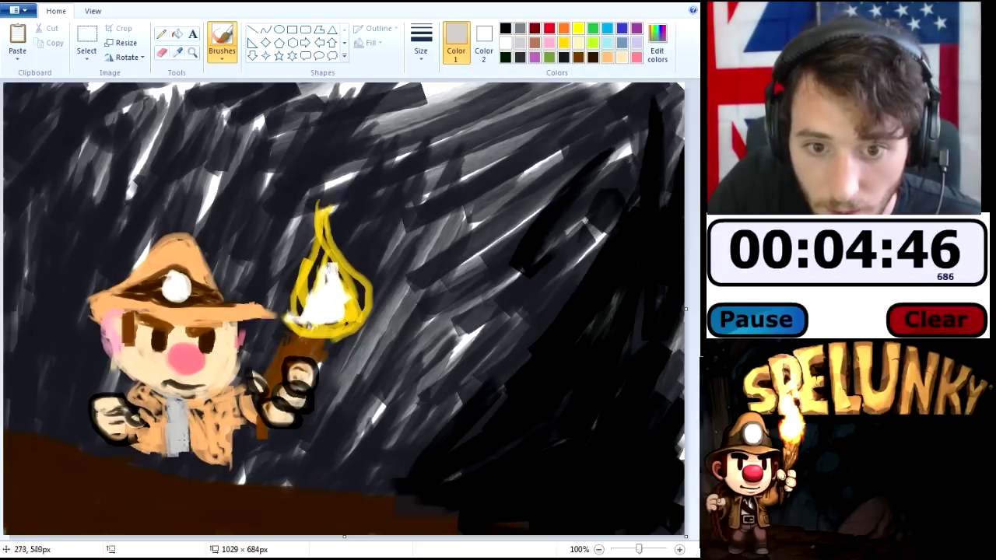
click(579, 57)
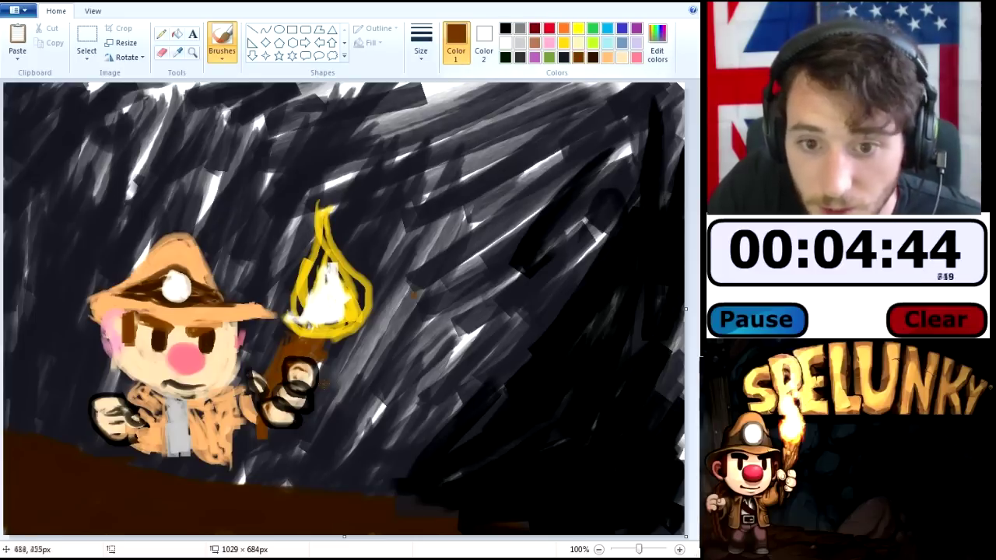
click(171, 432)
mouse_move(174, 433)
mouse_down()
mouse_move(185, 447)
mouse_move(192, 441)
mouse_move(181, 439)
mouse_up()
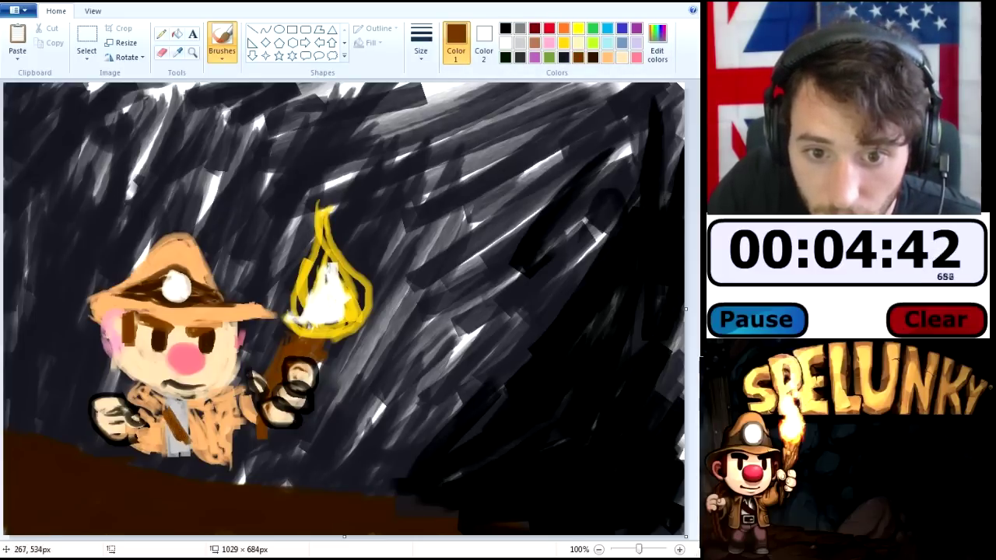
click(506, 58)
click(506, 58)
click(161, 449)
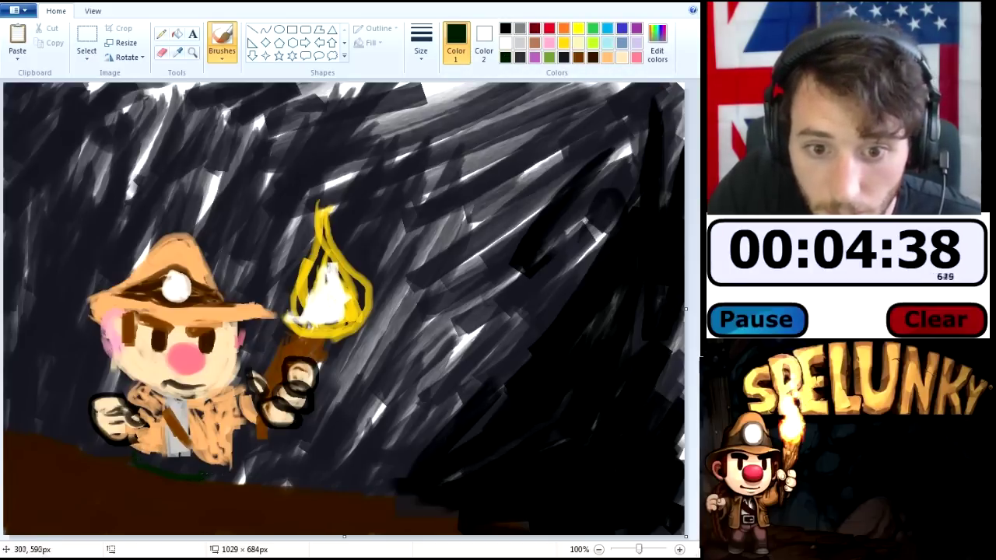
Paint a thick black belt across the explorer's waist, just below the jacket and shirt.
click(506, 29)
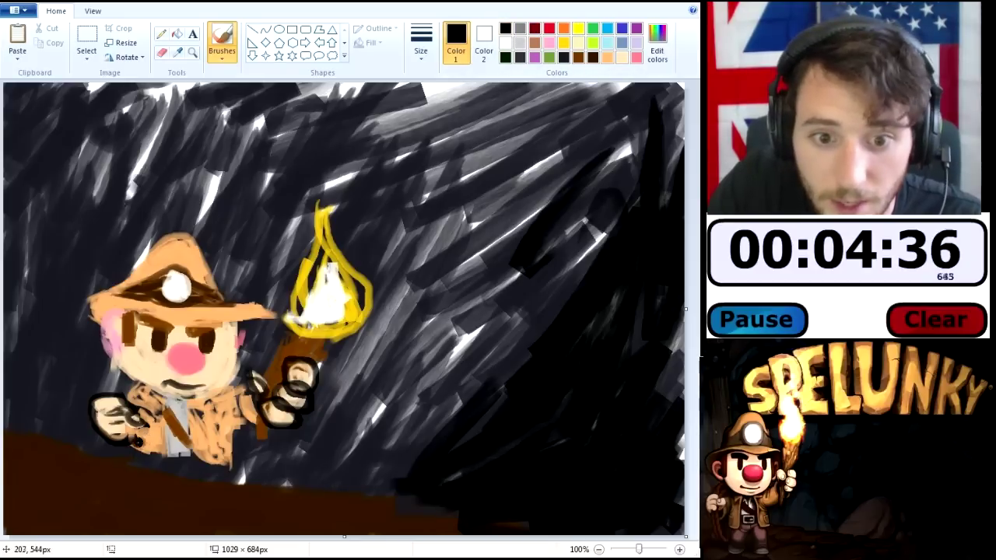
mouse_move(133, 458)
mouse_down()
mouse_move(234, 464)
mouse_move(129, 453)
mouse_move(174, 459)
mouse_move(134, 458)
mouse_move(170, 464)
mouse_up()
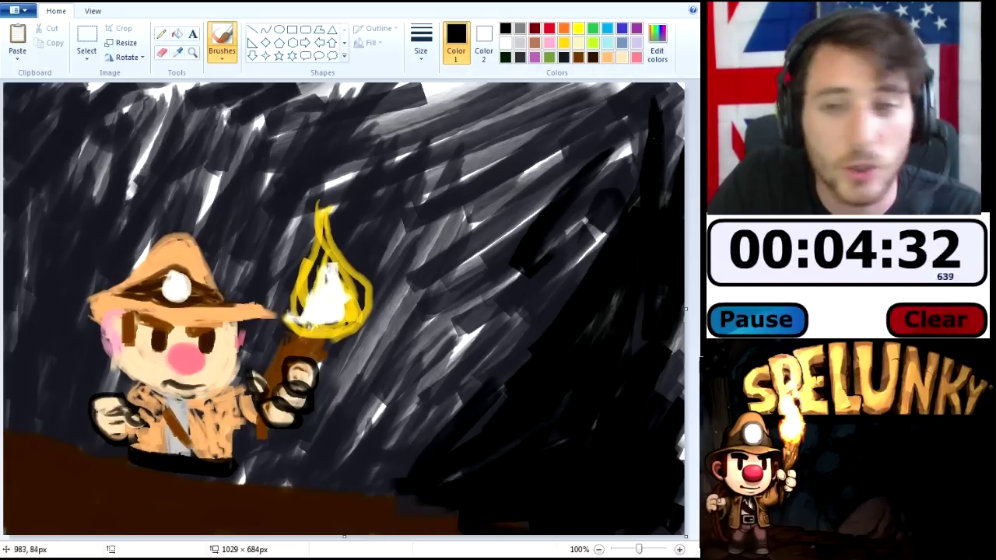
Mix a muted grayish brown custom color with RGB 112, 84, 58 for the brush.
click(657, 45)
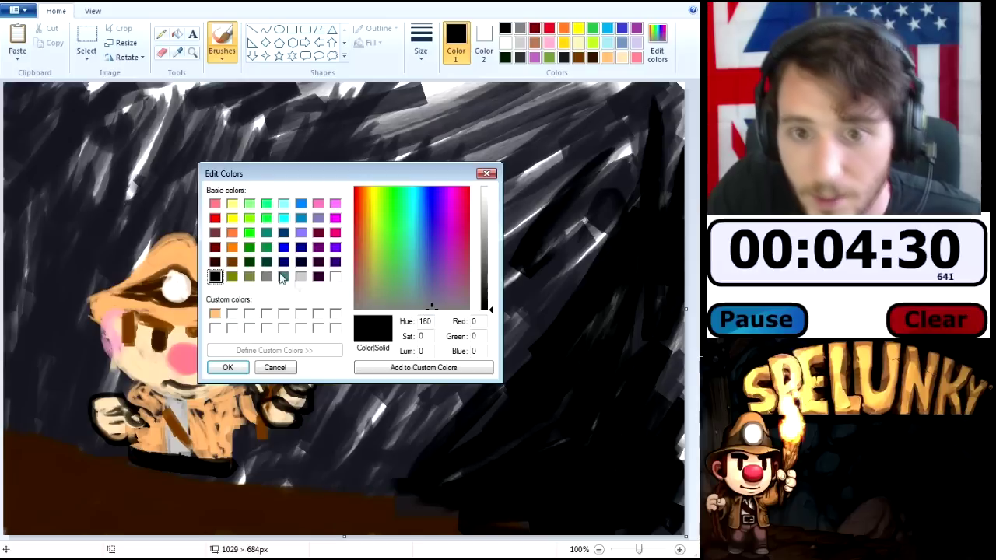
click(232, 261)
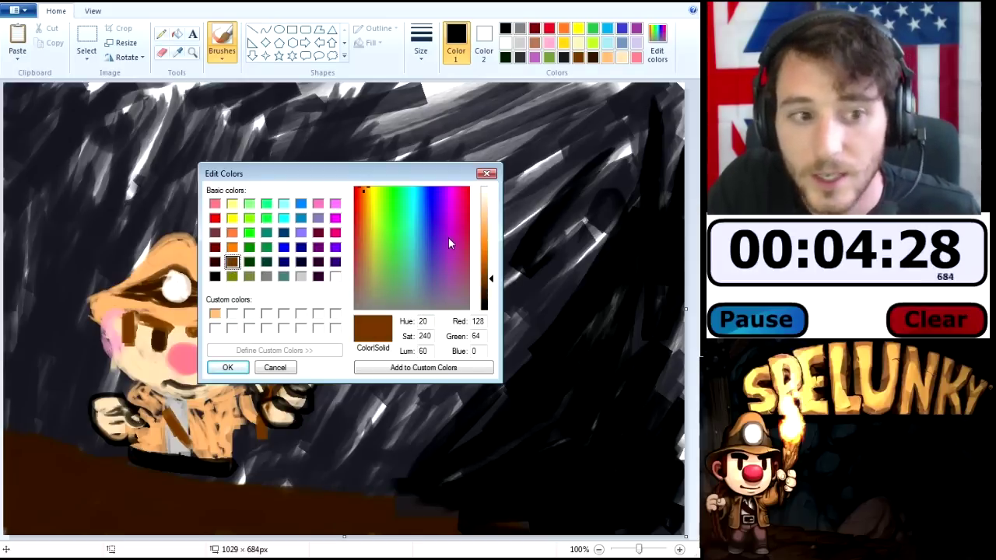
drag(366, 220, 363, 272)
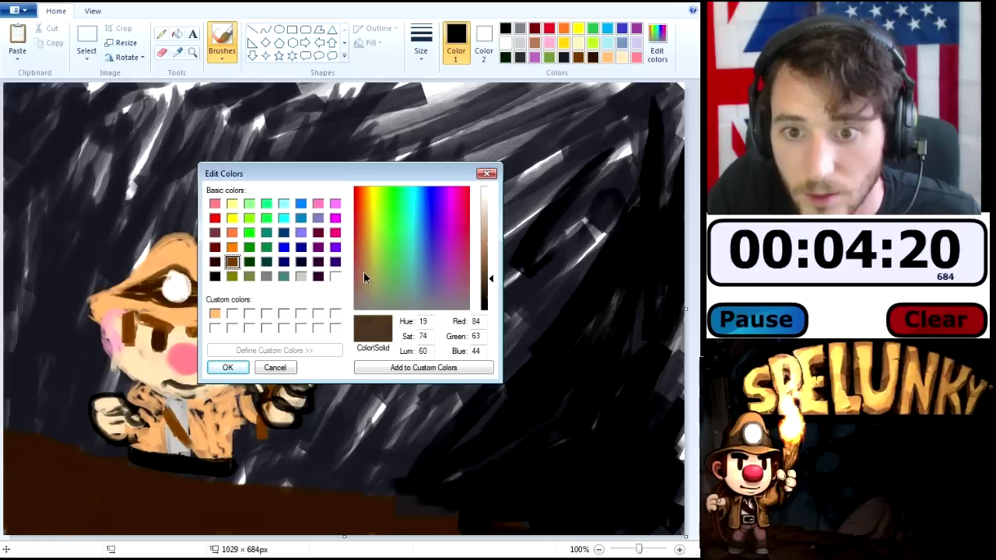
drag(493, 288, 490, 273)
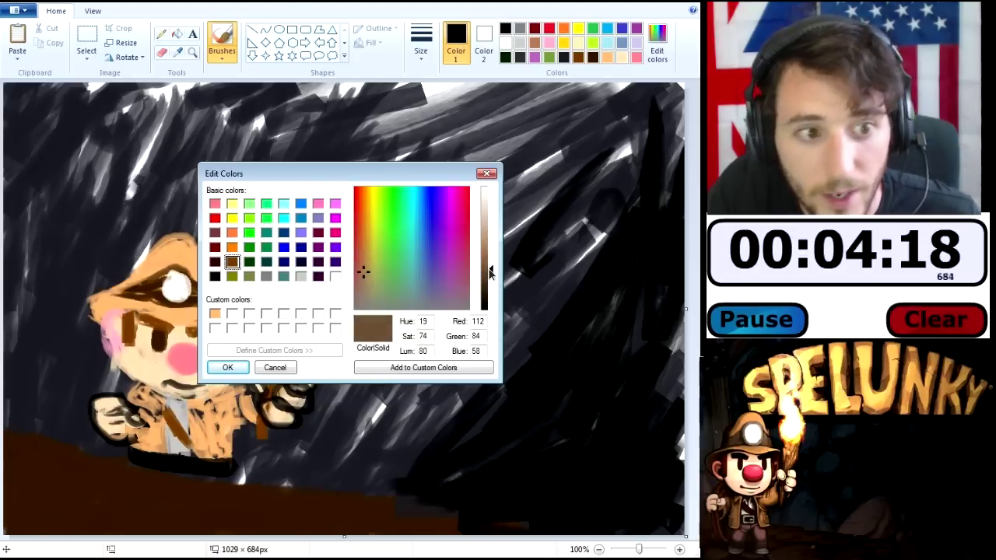
click(370, 368)
click(230, 368)
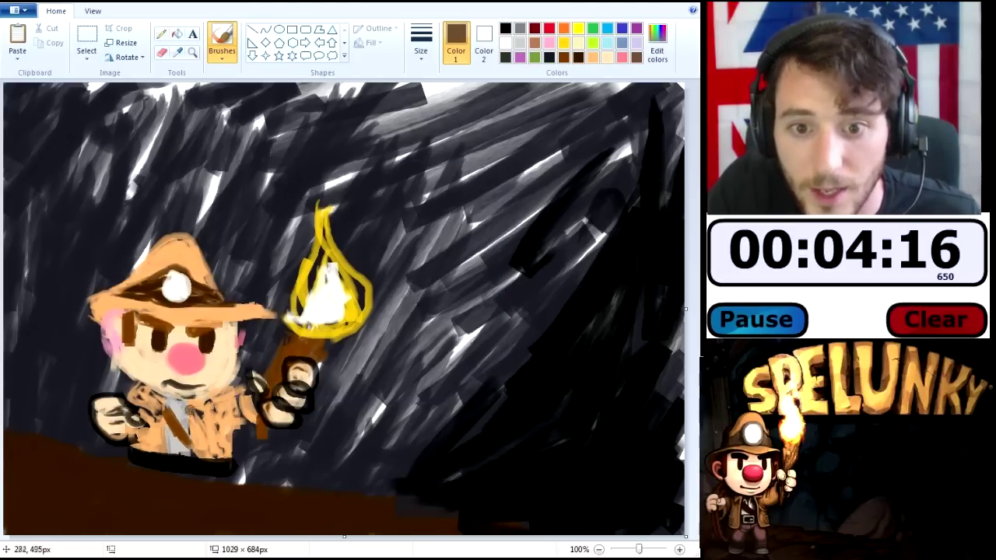
mouse_move(130, 462)
mouse_down()
mouse_move(137, 513)
mouse_move(186, 521)
mouse_move(192, 497)
mouse_move(182, 489)
mouse_move(174, 516)
mouse_up()
key(ctrl+z)
key(ctrl+z)
key(ctrl+z)
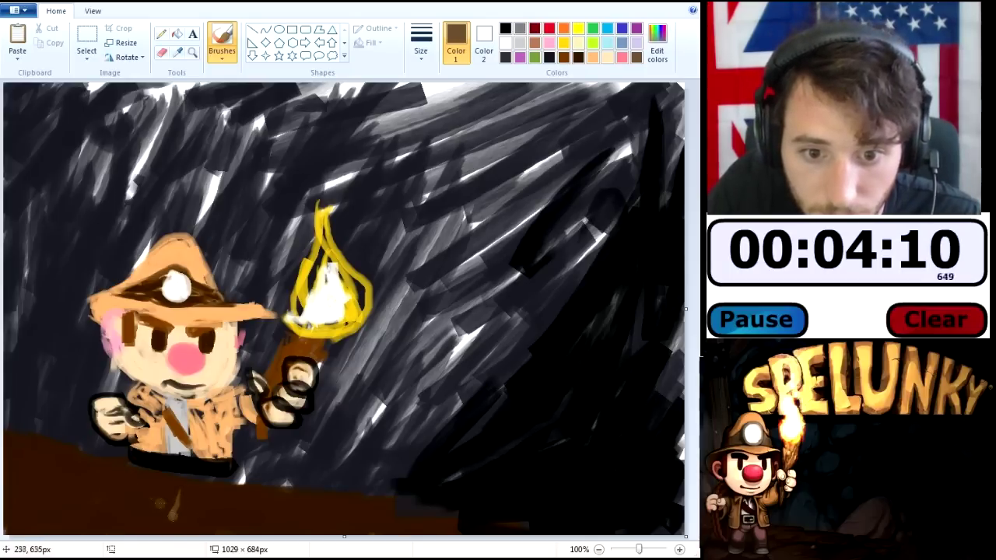
Outline a pair of short, wide trouser legs beneath the belt and fill them with the muted brown.
mouse_move(135, 461)
mouse_down()
mouse_move(123, 525)
mouse_move(189, 524)
mouse_move(186, 491)
mouse_move(202, 512)
mouse_move(200, 496)
mouse_move(212, 520)
mouse_up()
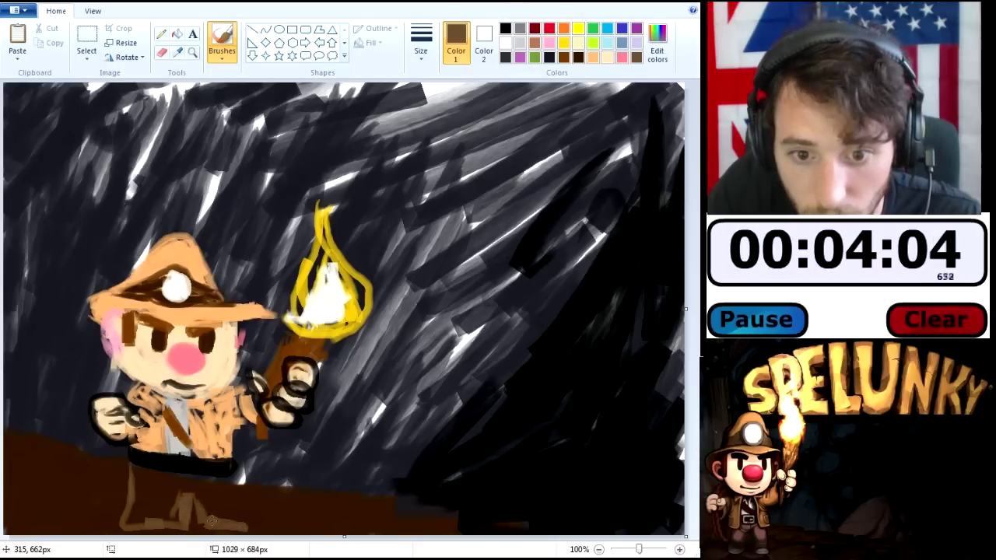
mouse_move(238, 469)
mouse_down()
mouse_move(252, 523)
mouse_move(235, 478)
mouse_move(137, 471)
mouse_move(140, 508)
mouse_move(146, 482)
mouse_move(153, 514)
mouse_move(164, 498)
mouse_move(210, 513)
mouse_move(232, 491)
mouse_move(244, 523)
mouse_up()
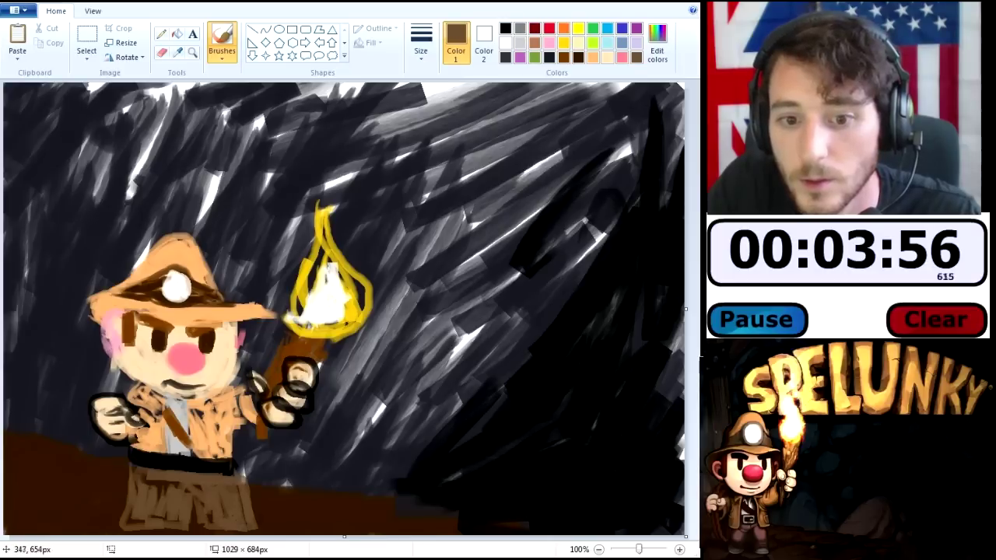
mouse_move(153, 482)
mouse_down()
mouse_move(139, 476)
mouse_move(155, 526)
mouse_move(178, 515)
mouse_up()
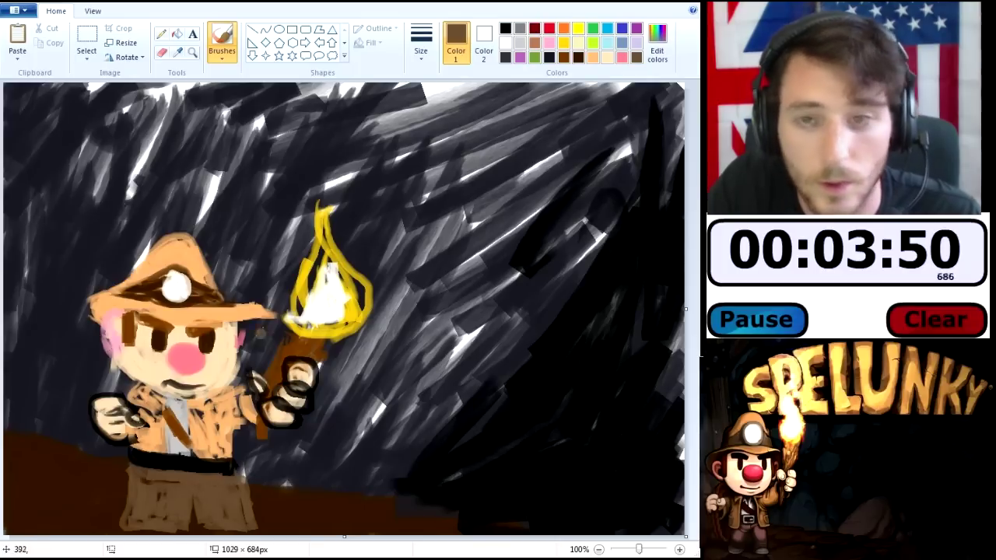
click(563, 57)
drag(274, 511, 306, 529)
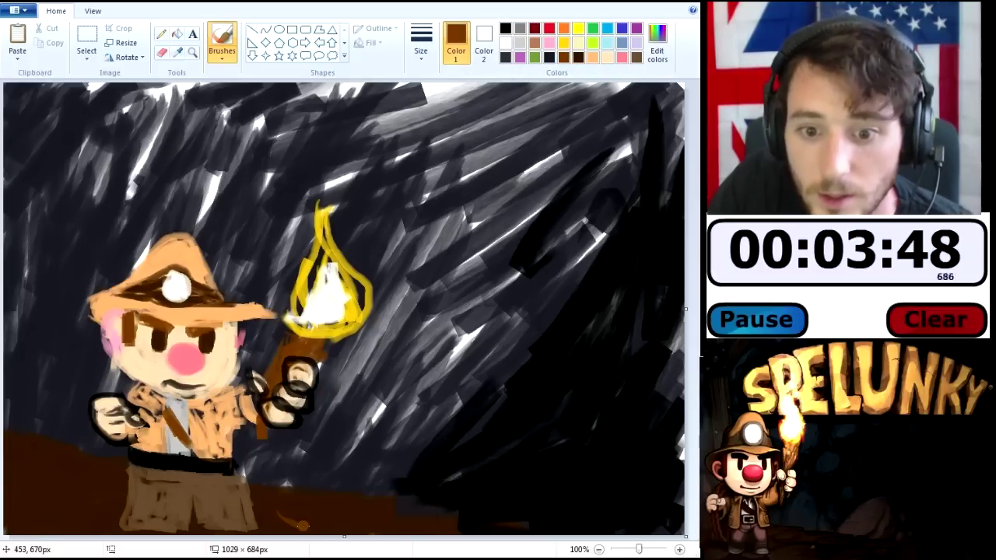
click(635, 59)
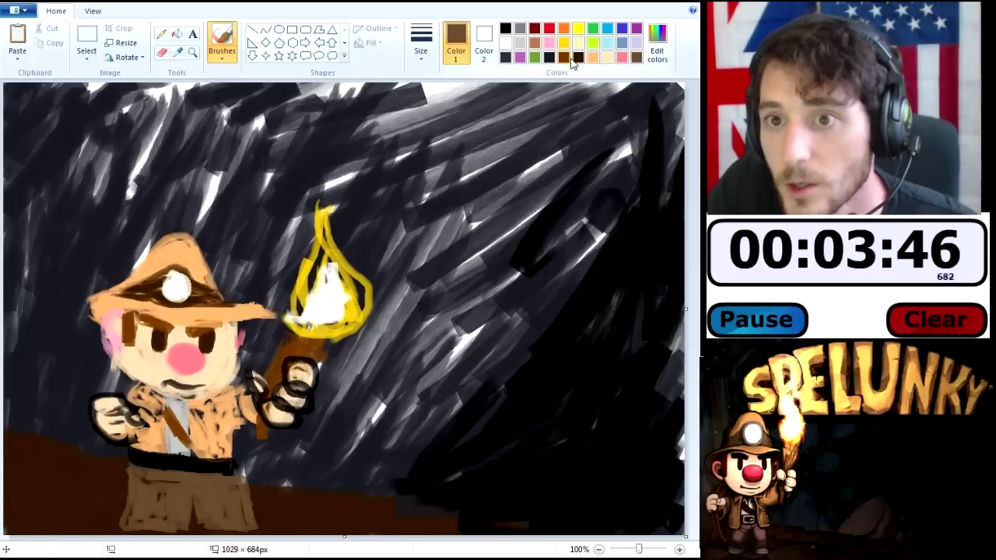
Repaint the ground in dark brown around and between the trouser legs to trim and slim their edges.
click(578, 57)
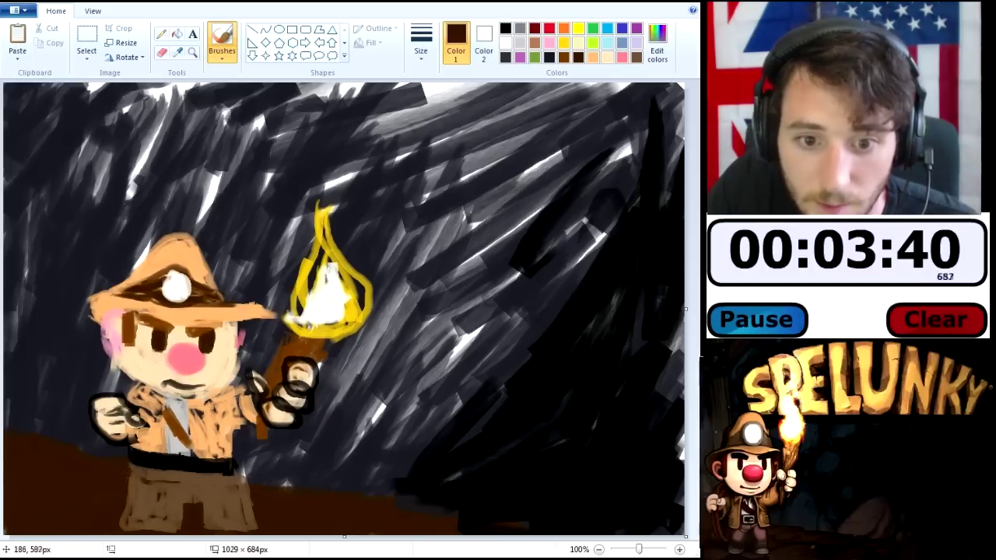
mouse_move(127, 470)
mouse_down()
mouse_move(123, 537)
mouse_move(126, 516)
mouse_up()
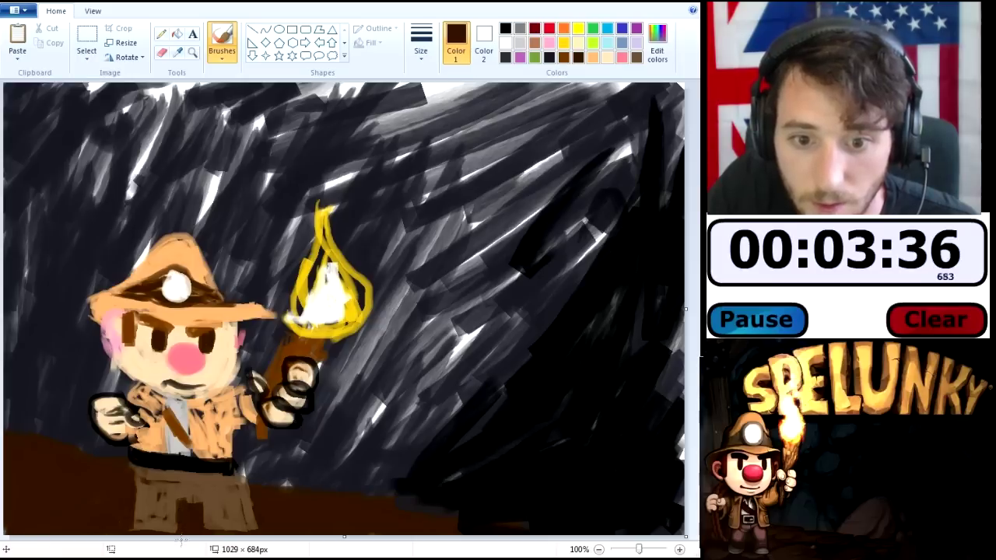
mouse_move(246, 476)
mouse_down()
mouse_move(253, 505)
mouse_move(241, 480)
mouse_up()
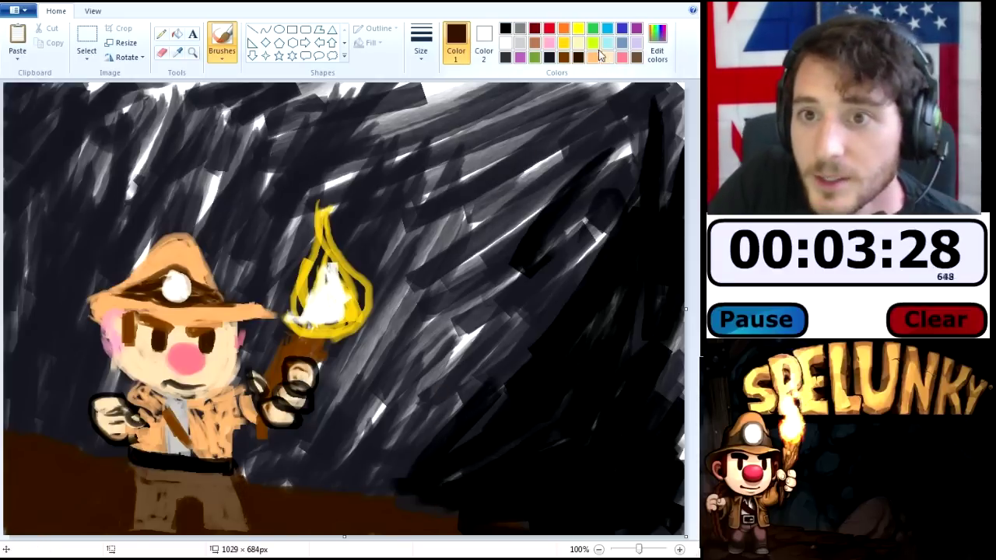
Paint light gray shoes under both trouser legs and a light gray buckle at the center of the belt.
click(525, 41)
mouse_move(208, 531)
mouse_down()
mouse_move(241, 532)
mouse_move(141, 534)
mouse_move(176, 537)
mouse_up()
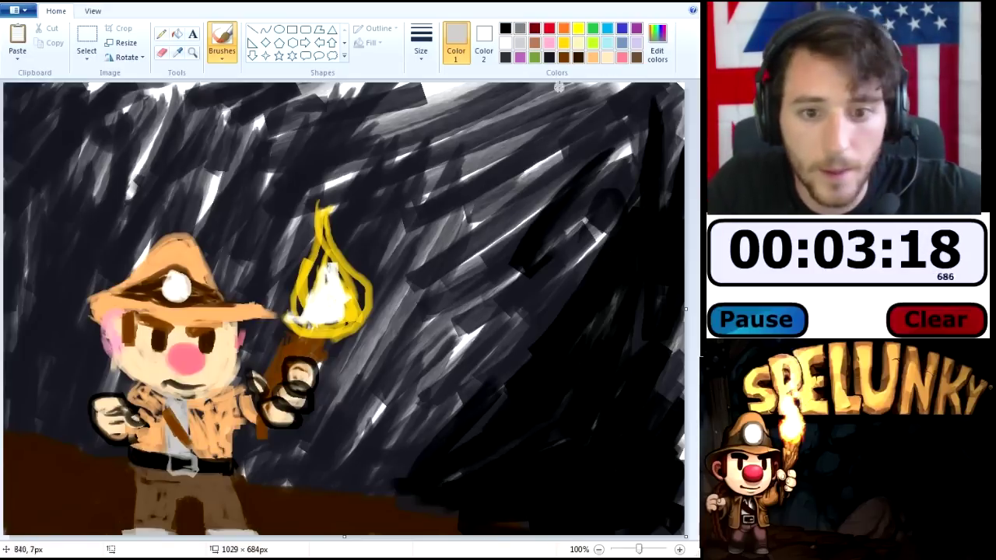
Paint a medium brown whip in the left hand, with its handle above the fist and its length hanging below.
click(536, 43)
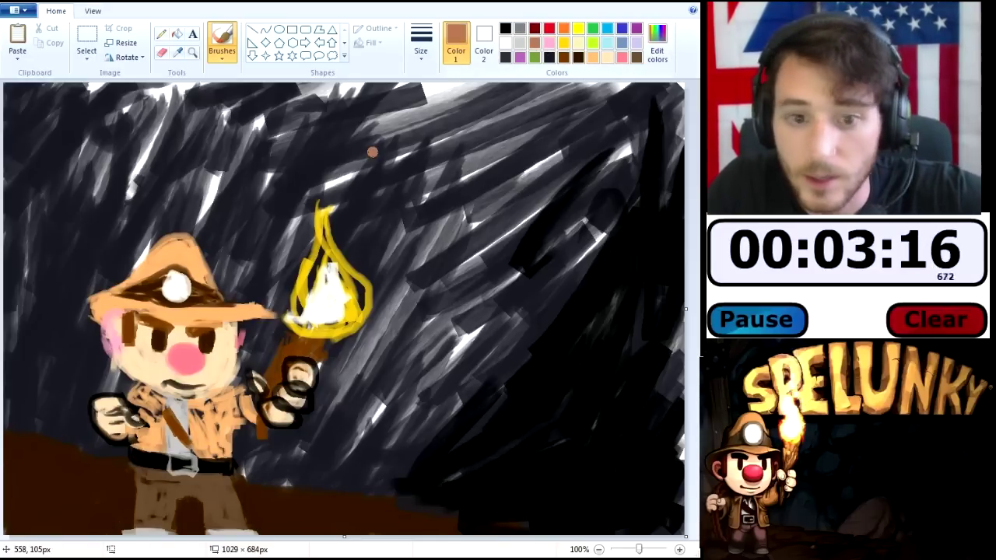
click(567, 59)
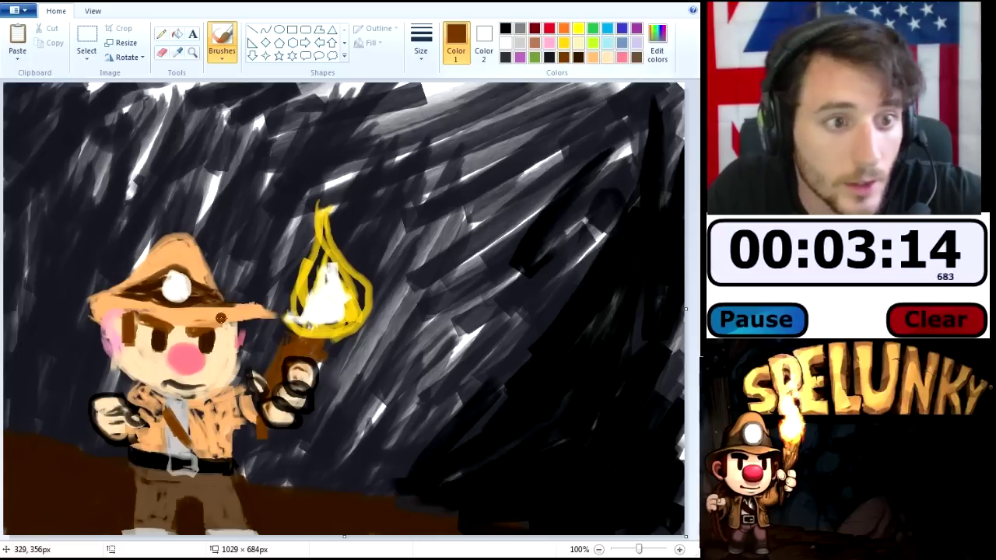
mouse_move(125, 389)
mouse_down()
mouse_move(109, 392)
mouse_move(118, 391)
mouse_move(108, 381)
mouse_up()
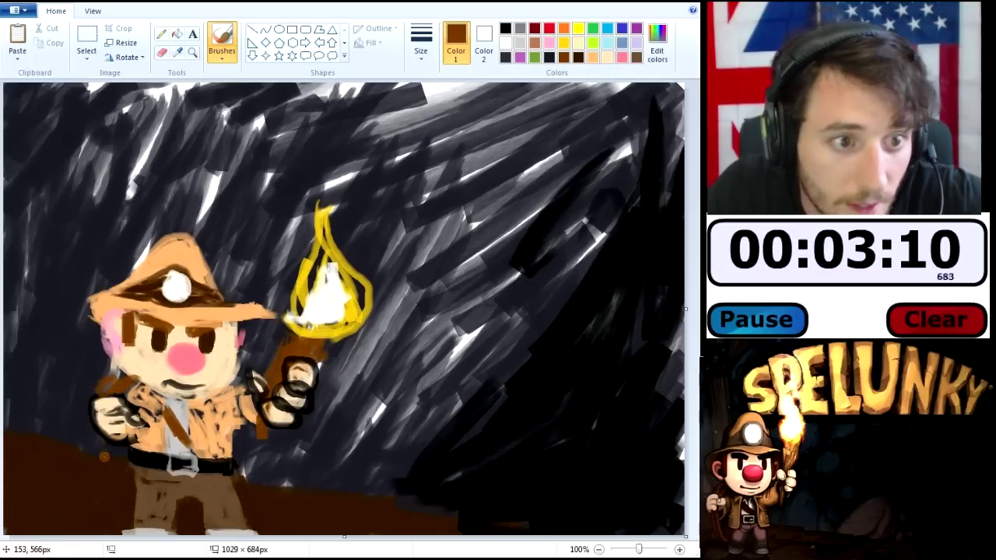
mouse_move(108, 452)
mouse_down()
mouse_move(123, 477)
mouse_move(116, 434)
mouse_move(131, 470)
mouse_move(117, 449)
mouse_up()
drag(110, 468, 122, 472)
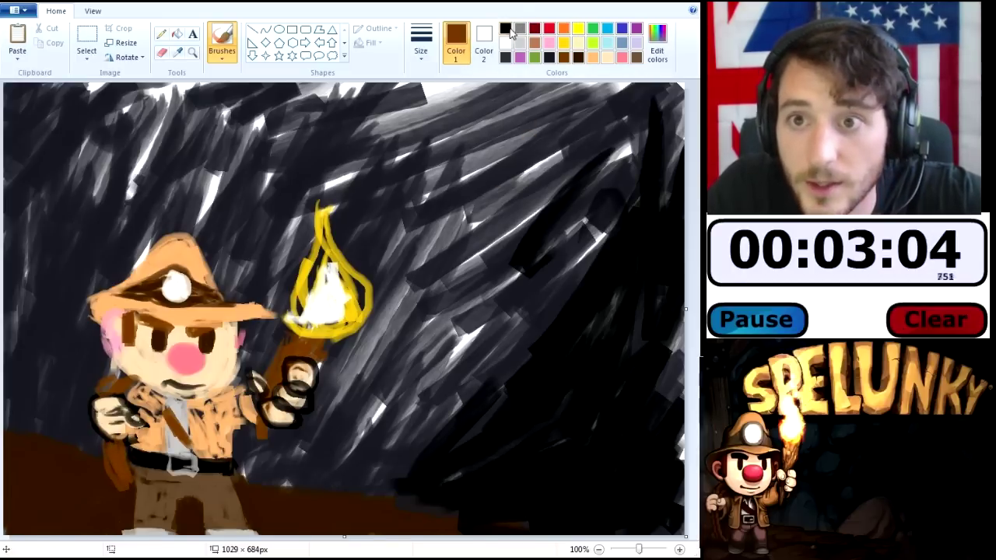
Outline the whip's handle and its hanging part in black.
click(507, 28)
drag(114, 388, 109, 403)
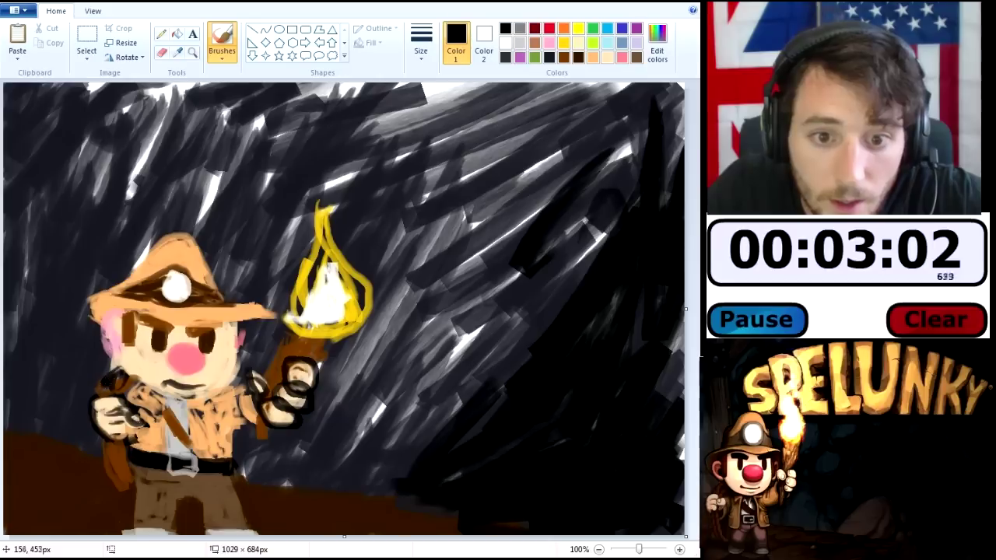
drag(109, 443, 124, 499)
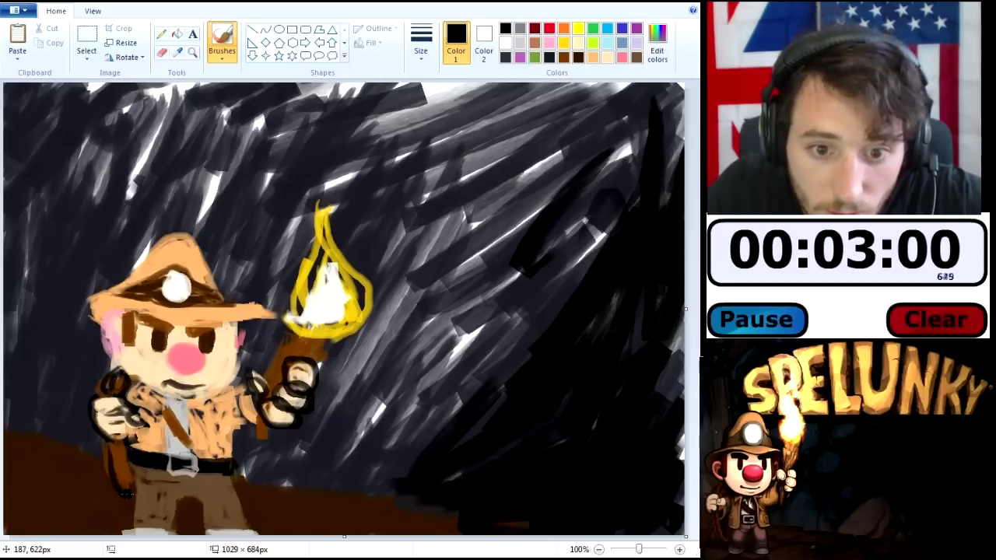
drag(125, 451, 126, 492)
drag(104, 434, 113, 451)
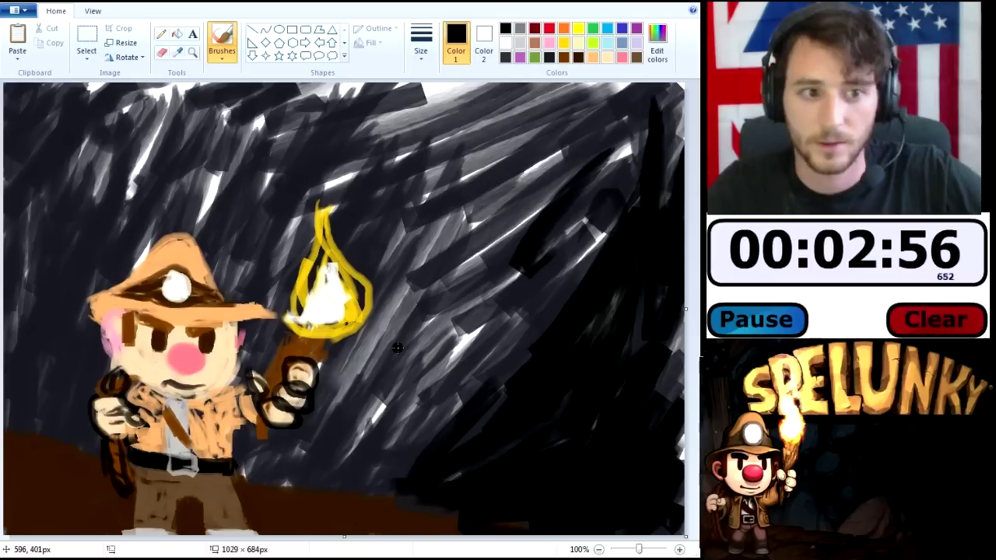
Paint a large domed boulder in muted brown on the ground before the dark cave wall, redoing the first stroke.
click(636, 59)
drag(375, 492, 475, 442)
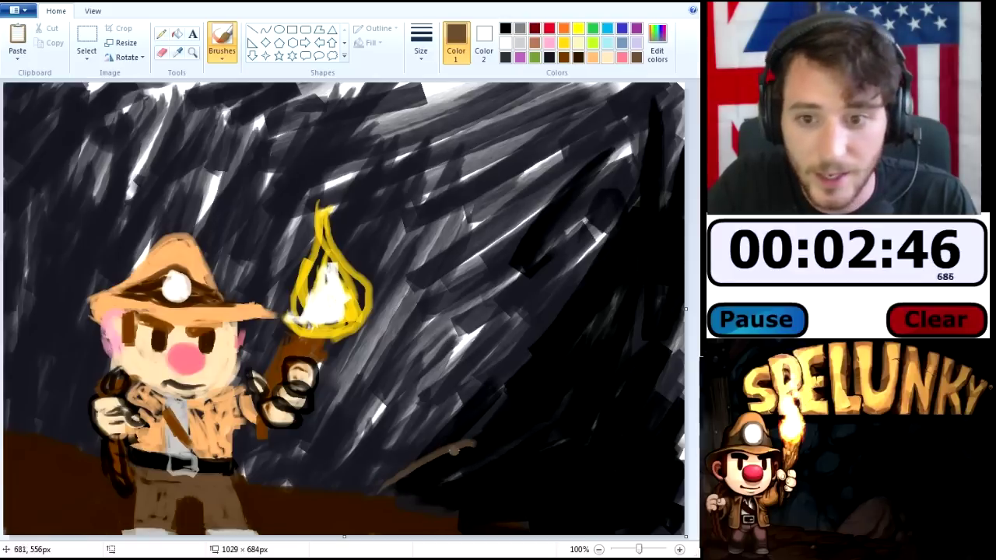
key(ctrl+z)
mouse_move(367, 488)
mouse_down()
mouse_move(410, 429)
mouse_move(487, 386)
mouse_move(545, 488)
mouse_up()
mouse_move(536, 417)
mouse_down()
mouse_move(546, 515)
mouse_move(514, 493)
mouse_up()
mouse_move(507, 389)
mouse_down()
mouse_move(467, 455)
mouse_move(404, 502)
mouse_up()
mouse_move(498, 409)
mouse_down()
mouse_move(429, 450)
mouse_move(420, 475)
mouse_move(467, 436)
mouse_move(523, 503)
mouse_up()
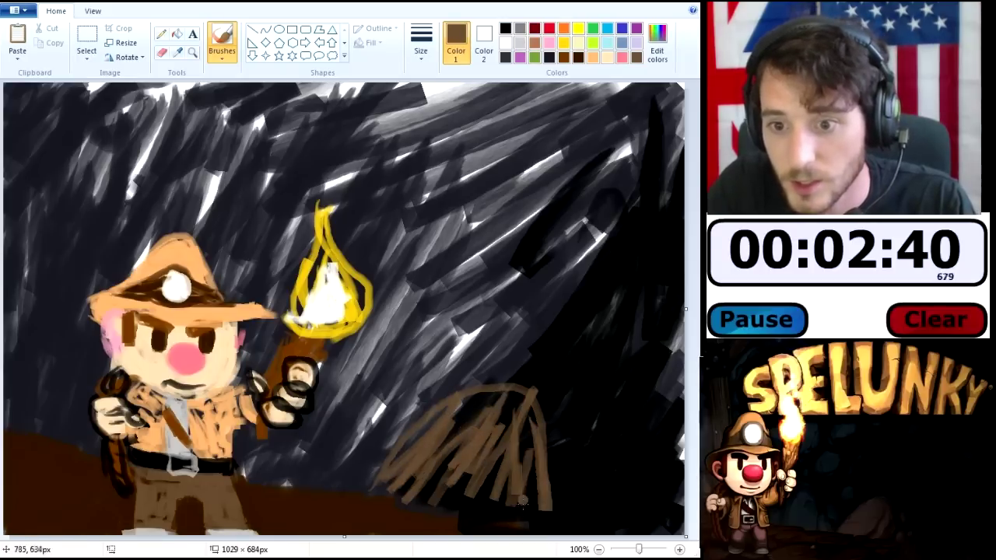
Fill in the large boulder and shade its right side and cracks with black strokes.
mouse_move(469, 426)
mouse_down()
mouse_move(520, 479)
mouse_move(513, 401)
mouse_move(459, 413)
mouse_move(386, 482)
mouse_move(463, 522)
mouse_move(480, 496)
mouse_move(509, 514)
mouse_move(531, 513)
mouse_move(537, 496)
mouse_move(490, 471)
mouse_move(451, 482)
mouse_move(424, 467)
mouse_move(413, 477)
mouse_move(467, 515)
mouse_move(533, 537)
mouse_move(487, 538)
mouse_move(473, 424)
mouse_move(467, 471)
mouse_move(444, 510)
mouse_move(521, 424)
mouse_move(529, 502)
mouse_move(545, 529)
mouse_move(520, 528)
mouse_move(533, 436)
mouse_move(492, 516)
mouse_move(521, 362)
mouse_up()
click(505, 57)
drag(521, 362, 432, 444)
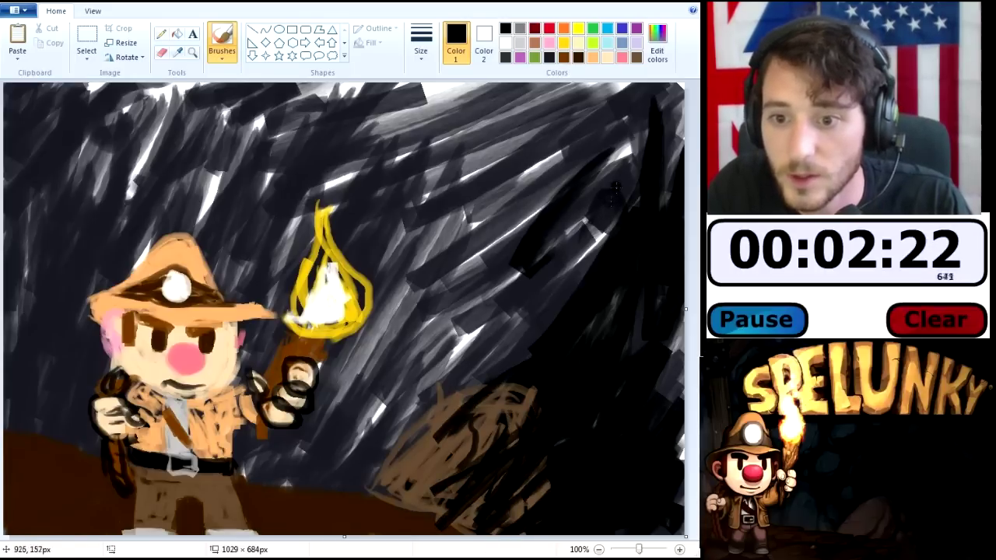
Blend the black rock edges and pale streaks of the cave wall with very dark slate strokes.
click(550, 58)
mouse_move(541, 204)
mouse_down()
mouse_move(517, 289)
mouse_move(539, 349)
mouse_move(483, 326)
mouse_move(436, 374)
mouse_move(452, 327)
mouse_move(371, 418)
mouse_move(436, 374)
mouse_move(549, 128)
mouse_move(181, 155)
mouse_move(148, 144)
mouse_move(156, 167)
mouse_up()
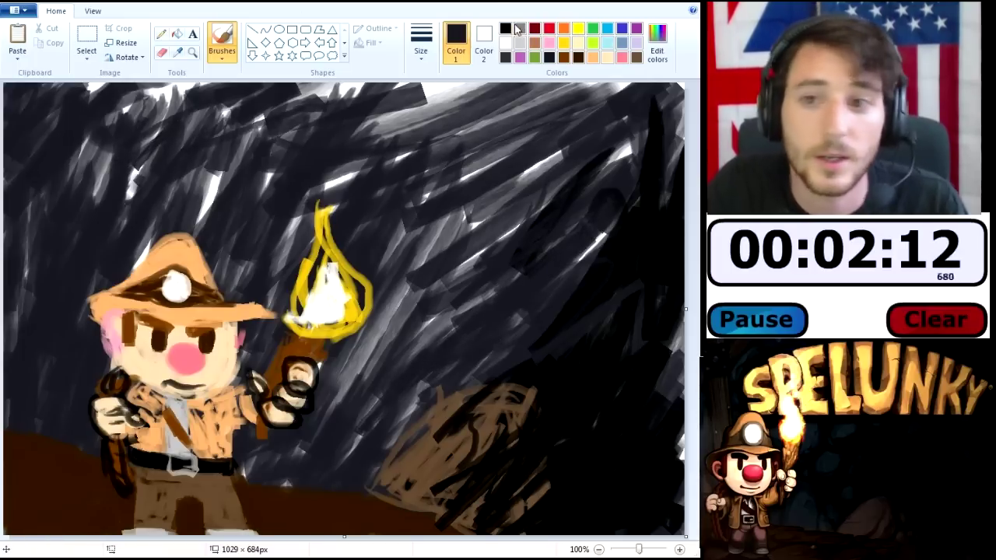
Paint a smaller muted brown boulder on the ground behind the explorer, cut off by the canvas edge.
click(635, 59)
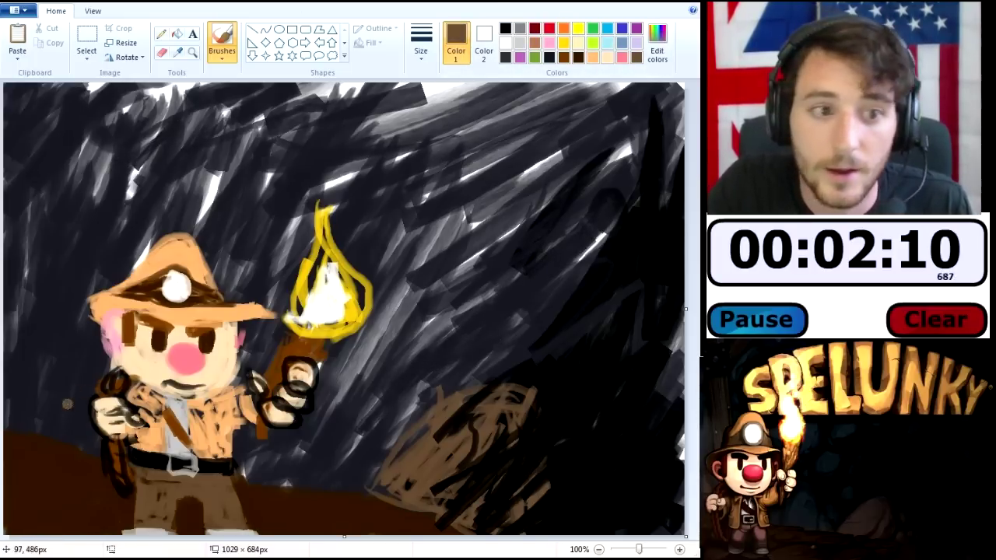
mouse_move(59, 432)
mouse_down()
mouse_move(14, 396)
mouse_move(49, 470)
mouse_move(2, 408)
mouse_move(17, 420)
mouse_move(11, 462)
mouse_move(30, 466)
mouse_move(22, 443)
mouse_move(55, 470)
mouse_move(14, 466)
mouse_move(10, 421)
mouse_move(28, 455)
mouse_move(49, 462)
mouse_move(56, 445)
mouse_move(6, 385)
mouse_up()
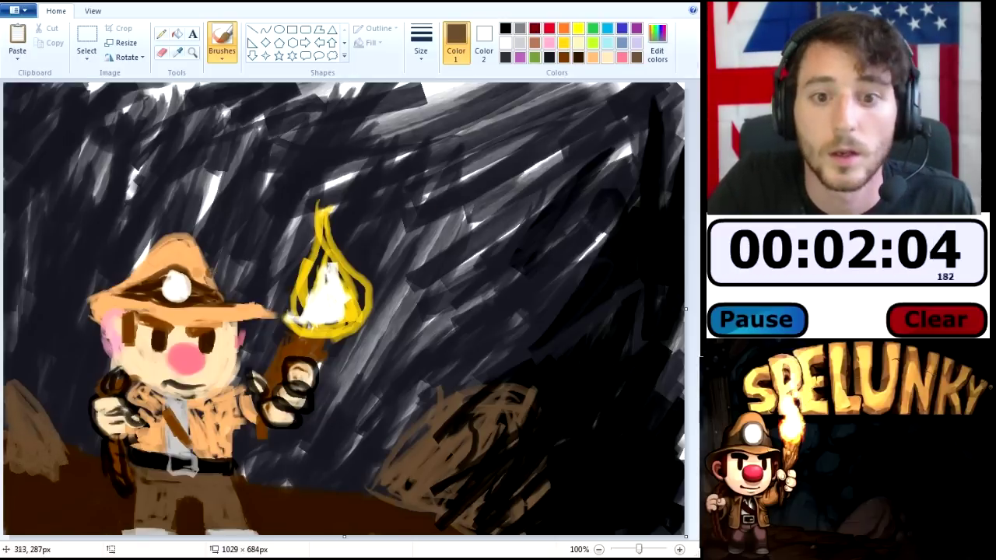
Mix a warmer brown and paint a wooden support post above the hat with beams branching out to both sides.
click(658, 51)
click(364, 242)
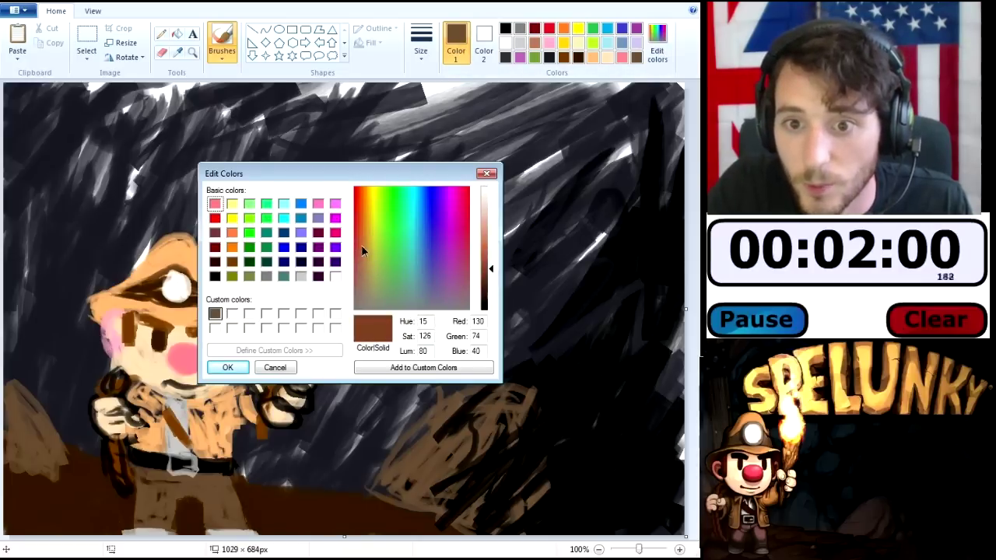
click(492, 264)
click(243, 364)
mouse_move(107, 286)
mouse_down()
mouse_move(100, 137)
mouse_move(195, 93)
mouse_up()
mouse_move(135, 141)
mouse_down()
mouse_move(190, 92)
mouse_move(70, 121)
mouse_move(2, 109)
mouse_move(86, 139)
mouse_move(78, 142)
mouse_move(112, 84)
mouse_move(195, 101)
mouse_move(238, 84)
mouse_up()
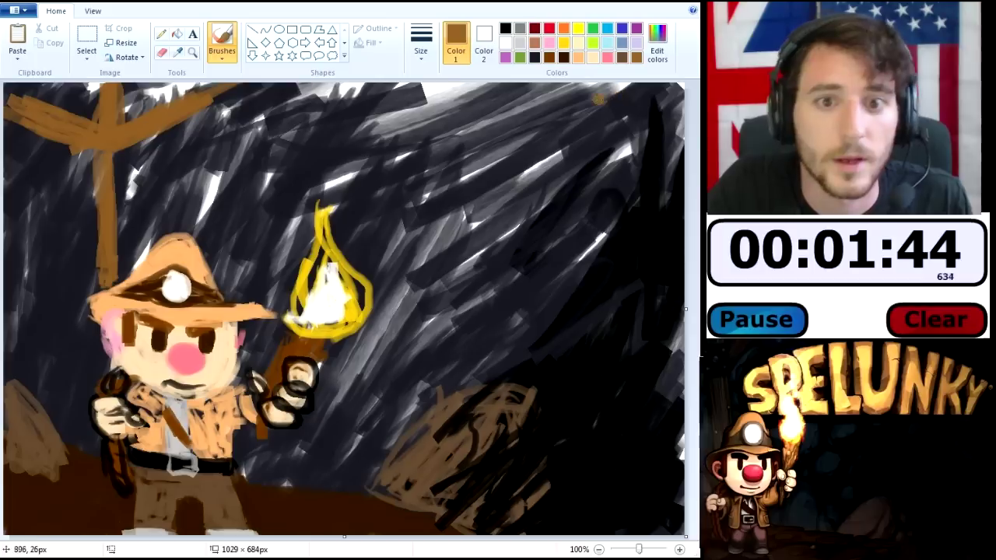
Paint a muted brown block over the joint where the wooden post and beams meet.
click(565, 56)
click(623, 58)
mouse_move(95, 134)
mouse_down()
mouse_move(102, 159)
mouse_move(125, 144)
mouse_move(95, 123)
mouse_move(99, 131)
mouse_move(117, 125)
mouse_move(98, 178)
mouse_move(102, 146)
mouse_up()
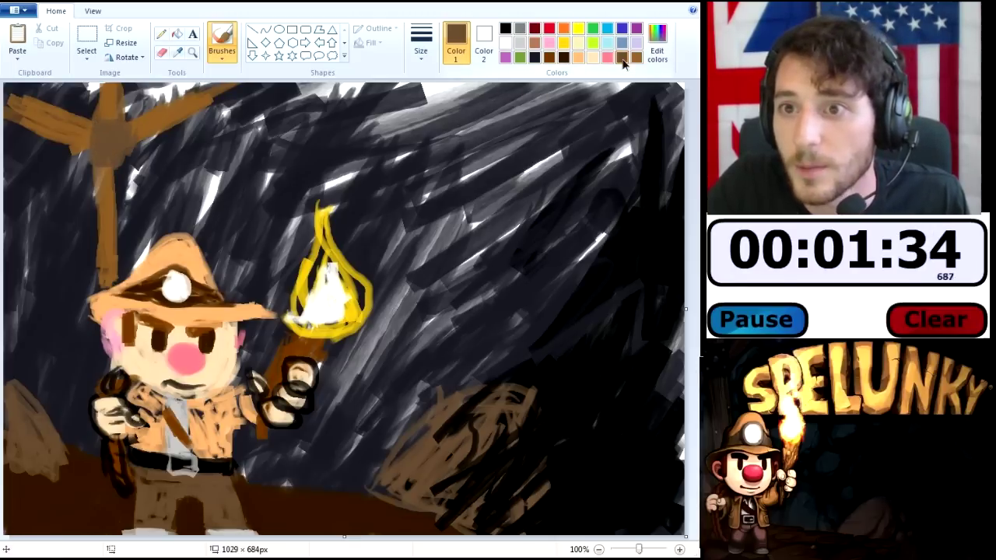
Mix a slightly darker custom brown with RGB 97, 72, 50 for the brush.
click(657, 43)
drag(491, 269, 495, 275)
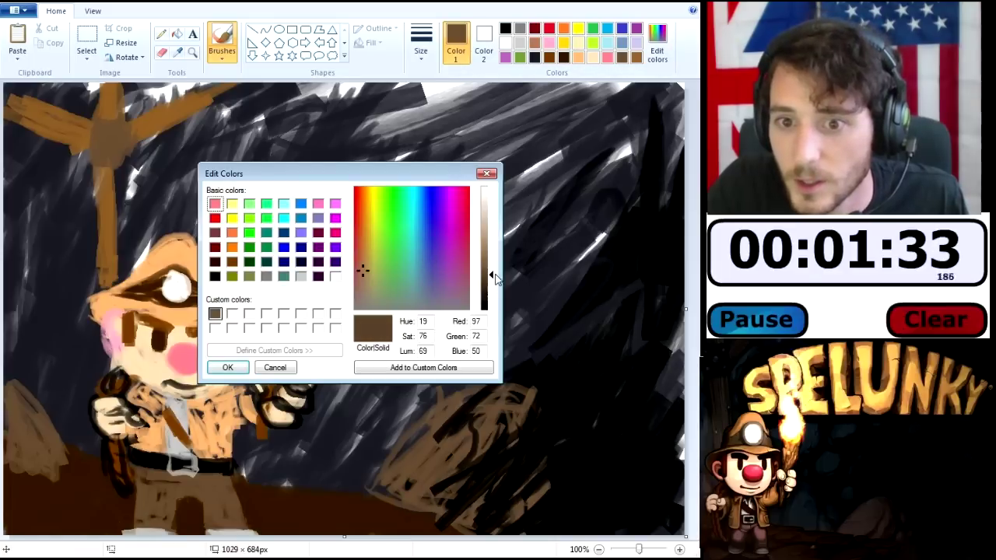
click(227, 368)
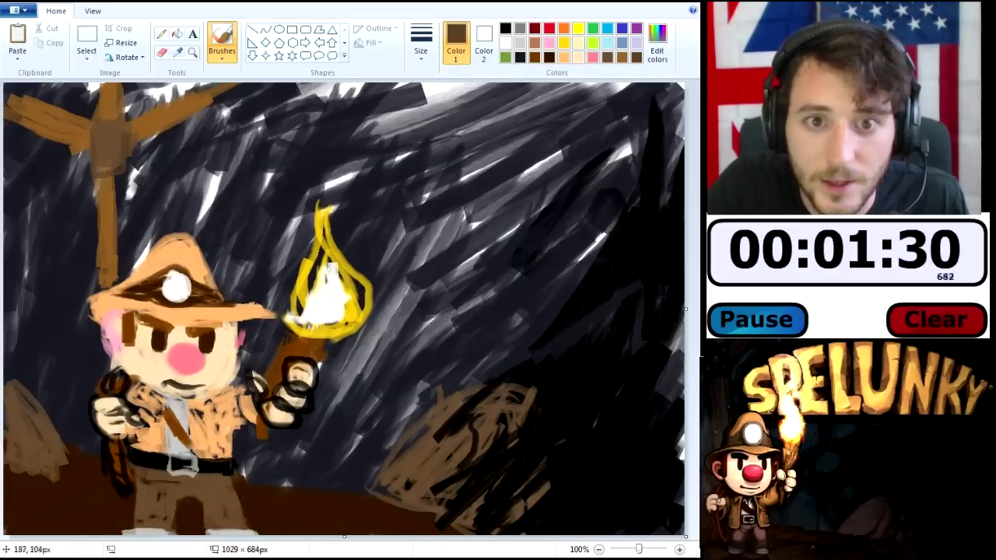
Shade the wooden joint block with the dark brown and paint small light grey bolt rings at its corners.
drag(113, 133, 134, 173)
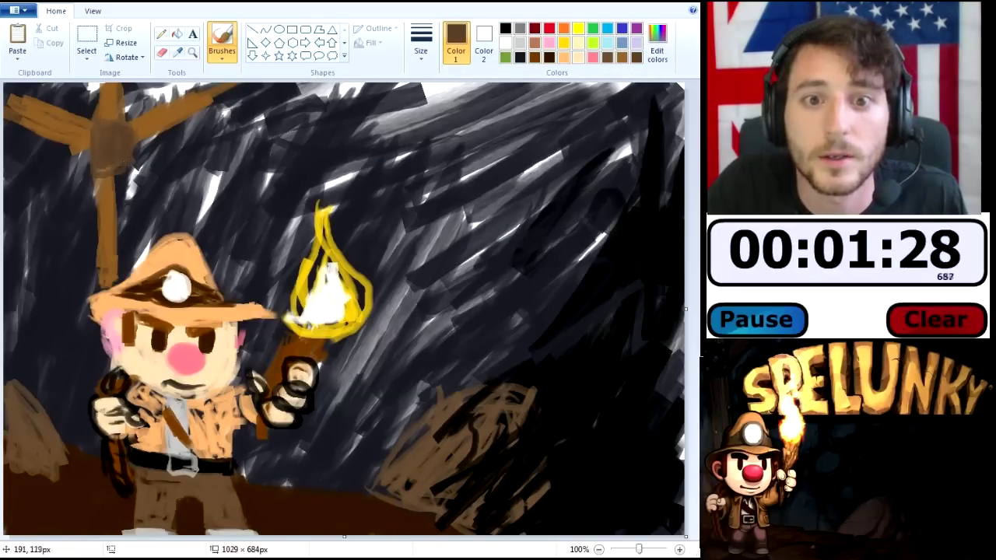
click(520, 42)
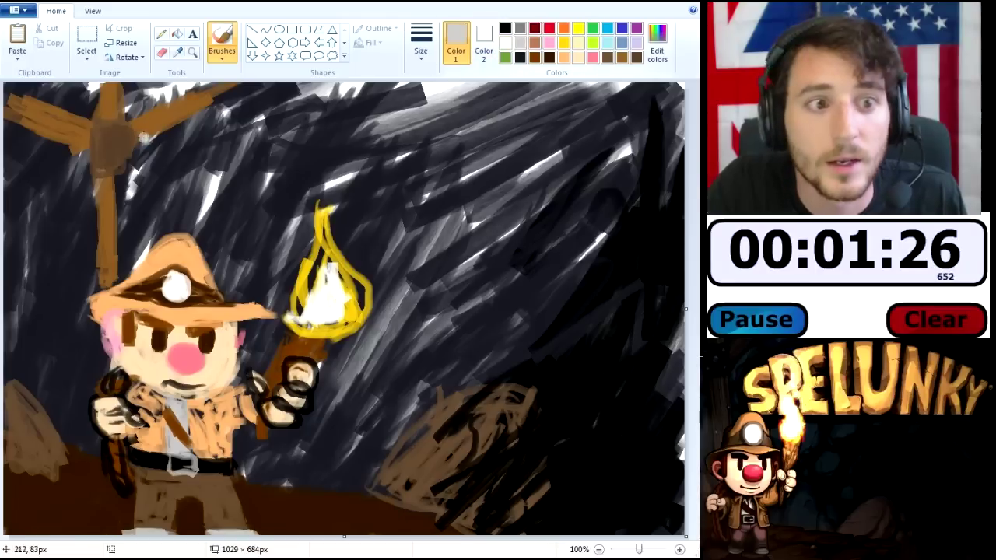
drag(114, 148, 129, 136)
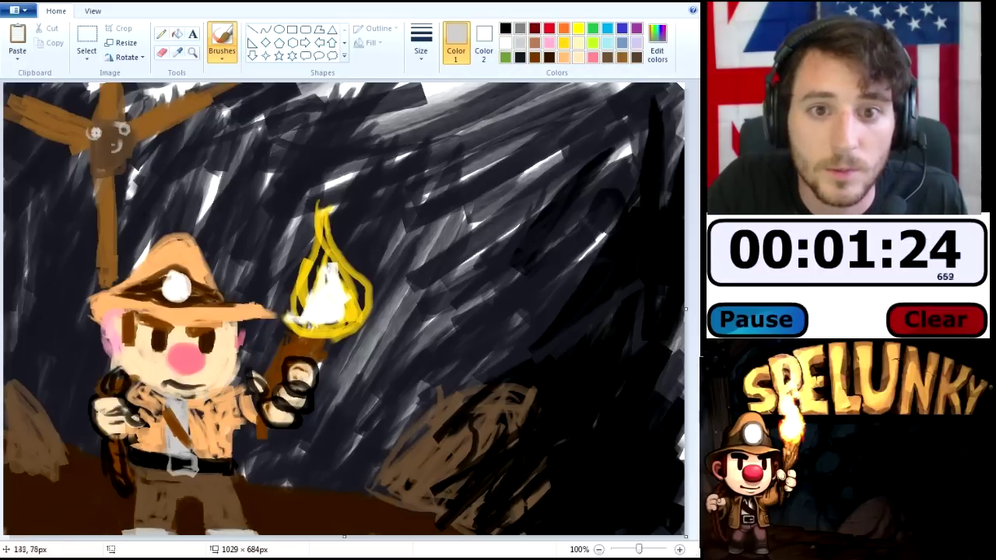
drag(92, 170, 122, 167)
click(121, 168)
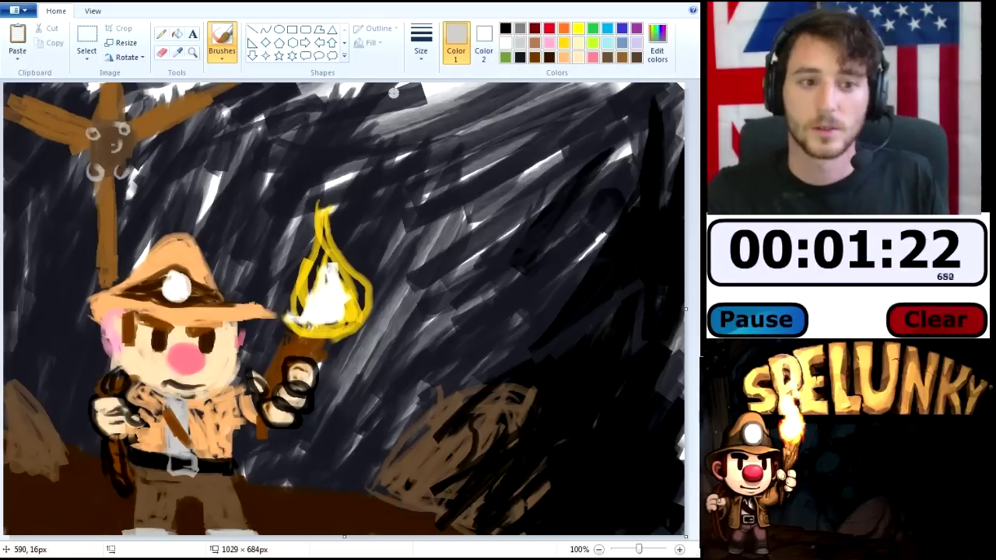
Paint the first title letters "SPELU" in large gold capitals across the cave wall above the torch.
click(564, 43)
click(257, 118)
mouse_move(258, 118)
mouse_down()
mouse_move(251, 182)
mouse_move(168, 187)
mouse_move(239, 178)
mouse_move(184, 186)
mouse_move(242, 168)
mouse_move(208, 126)
mouse_move(264, 112)
mouse_move(292, 131)
mouse_move(289, 113)
mouse_move(269, 120)
mouse_move(263, 178)
mouse_up()
mouse_move(271, 115)
mouse_down()
mouse_move(305, 109)
mouse_move(273, 156)
mouse_move(289, 107)
mouse_move(300, 149)
mouse_move(320, 106)
mouse_move(313, 188)
mouse_move(323, 187)
mouse_up()
mouse_move(314, 108)
mouse_down()
mouse_move(368, 94)
mouse_move(314, 106)
mouse_up()
drag(313, 159, 338, 143)
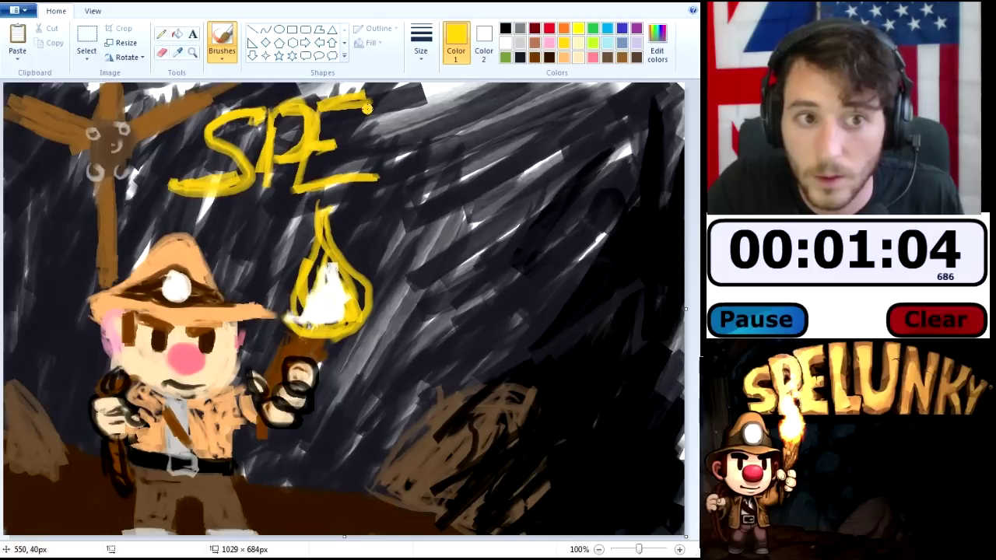
mouse_move(378, 93)
mouse_down()
mouse_move(369, 148)
mouse_move(392, 174)
mouse_move(383, 174)
mouse_move(385, 99)
mouse_move(375, 122)
mouse_move(384, 172)
mouse_up()
mouse_move(422, 101)
mouse_down()
mouse_move(421, 173)
mouse_move(460, 113)
mouse_move(460, 160)
mouse_move(409, 125)
mouse_move(416, 148)
mouse_move(465, 144)
mouse_move(462, 102)
mouse_up()
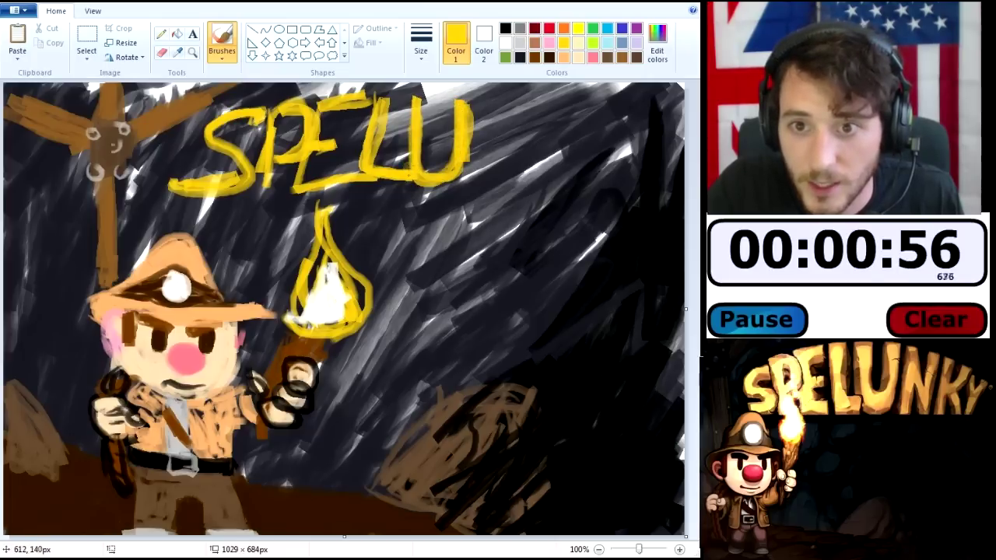
Complete the gold "SPELUNKY" title with the letters "NKY" and a small ring after the Y.
drag(417, 157, 409, 104)
mouse_move(474, 122)
mouse_down()
mouse_move(453, 180)
mouse_move(463, 166)
mouse_move(468, 178)
mouse_move(478, 150)
mouse_move(476, 177)
mouse_move(486, 113)
mouse_move(477, 192)
mouse_move(506, 181)
mouse_move(512, 191)
mouse_move(519, 128)
mouse_move(523, 191)
mouse_move(528, 107)
mouse_move(523, 161)
mouse_move(557, 115)
mouse_move(579, 143)
mouse_move(607, 111)
mouse_up()
mouse_move(607, 110)
mouse_down()
mouse_move(568, 174)
mouse_move(591, 201)
mouse_up()
click(604, 143)
mouse_move(606, 117)
mouse_down()
mouse_move(658, 109)
mouse_move(623, 157)
mouse_move(623, 204)
mouse_move(603, 139)
mouse_move(638, 133)
mouse_move(624, 200)
mouse_up()
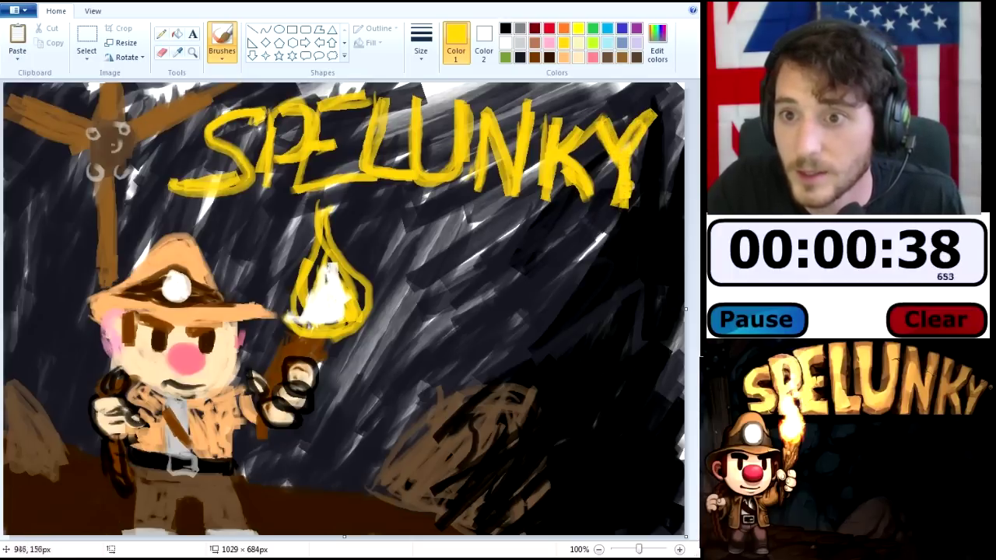
mouse_move(659, 111)
mouse_down()
mouse_move(663, 134)
mouse_move(660, 115)
mouse_up()
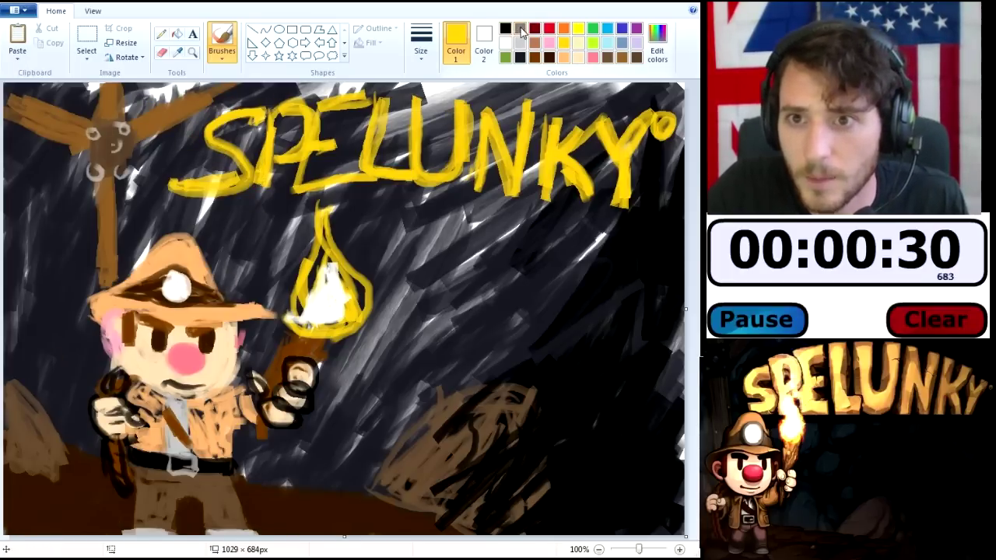
Try to separate the title's P and E with near-black strokes between the two letters.
click(636, 62)
click(550, 61)
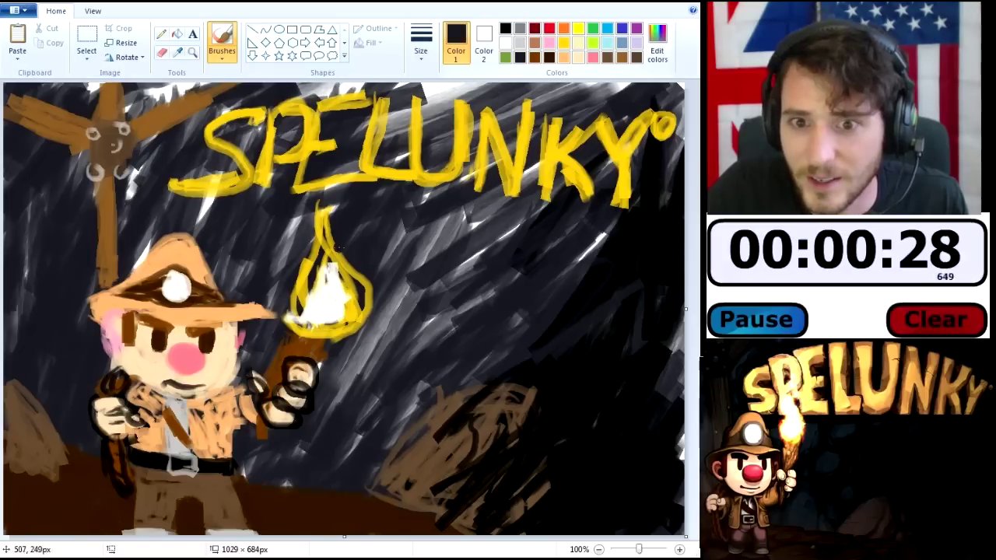
mouse_move(297, 165)
mouse_down()
mouse_move(311, 109)
mouse_move(300, 150)
mouse_up()
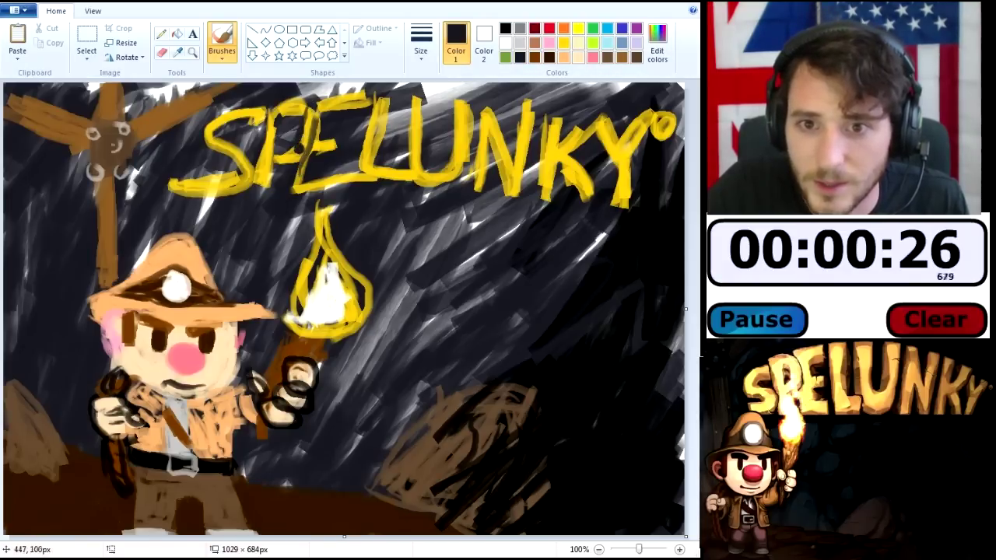
key(ctrl+z)
key(ctrl+z)
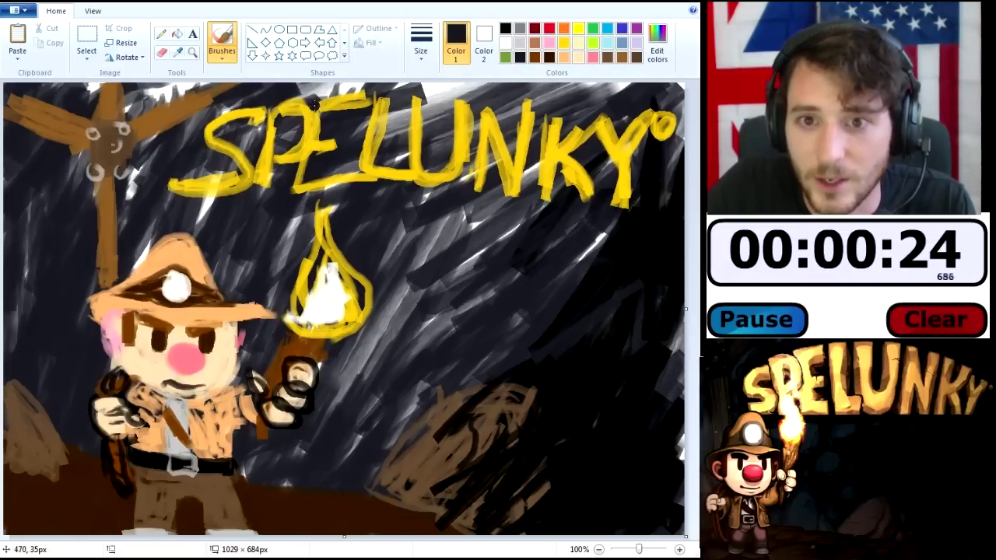
mouse_move(310, 127)
mouse_down()
mouse_move(303, 164)
mouse_move(319, 97)
mouse_move(306, 142)
mouse_up()
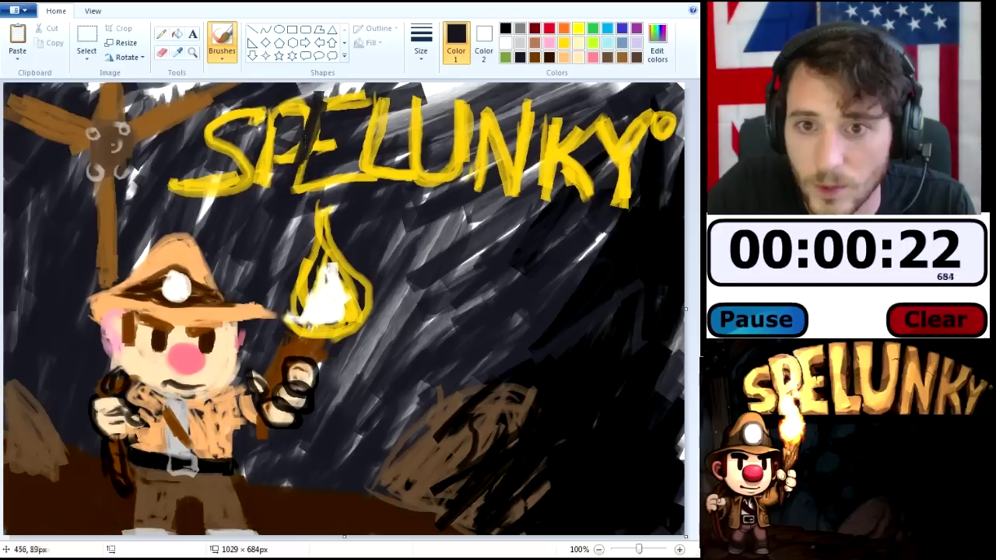
click(577, 31)
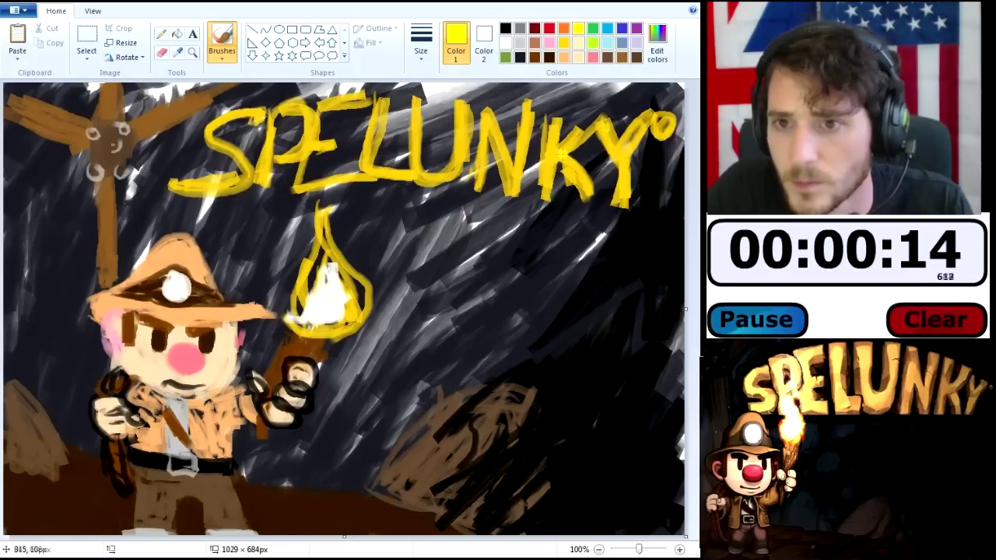
click(564, 43)
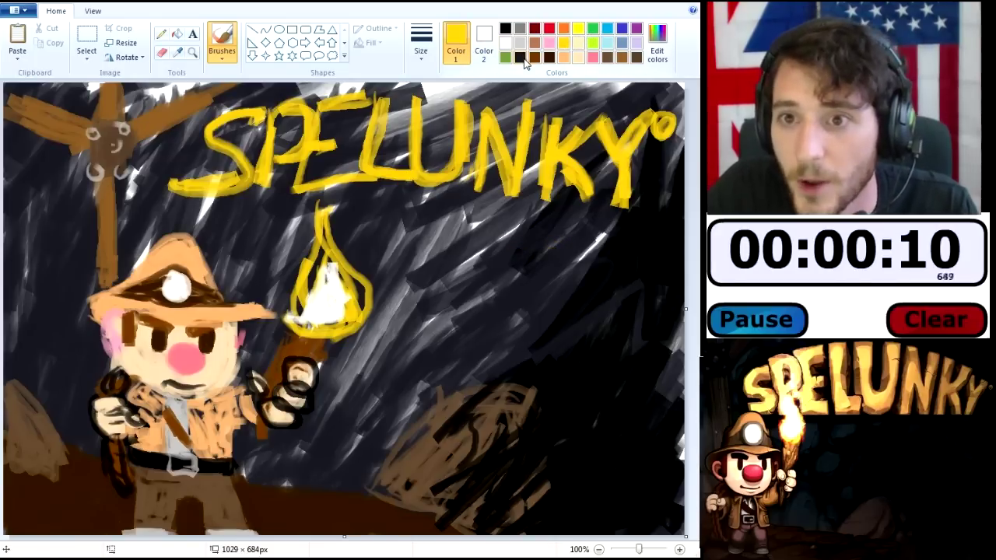
click(520, 57)
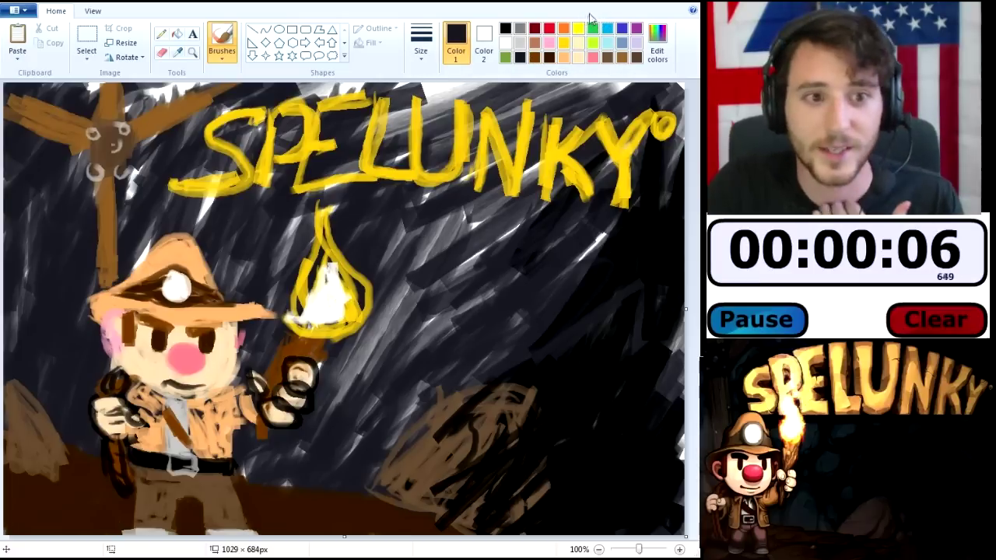
Sign the painting in pink with the artist's name on the dark cave wall below the title.
click(550, 44)
mouse_move(440, 289)
mouse_down()
mouse_move(492, 232)
mouse_move(465, 323)
mouse_up()
mouse_move(537, 230)
mouse_down()
mouse_move(512, 248)
mouse_move(534, 271)
mouse_move(576, 257)
mouse_move(603, 294)
mouse_up()
drag(623, 226, 635, 296)
mouse_move(601, 261)
mouse_down()
mouse_move(654, 257)
mouse_move(663, 297)
mouse_up()
drag(664, 274, 680, 301)
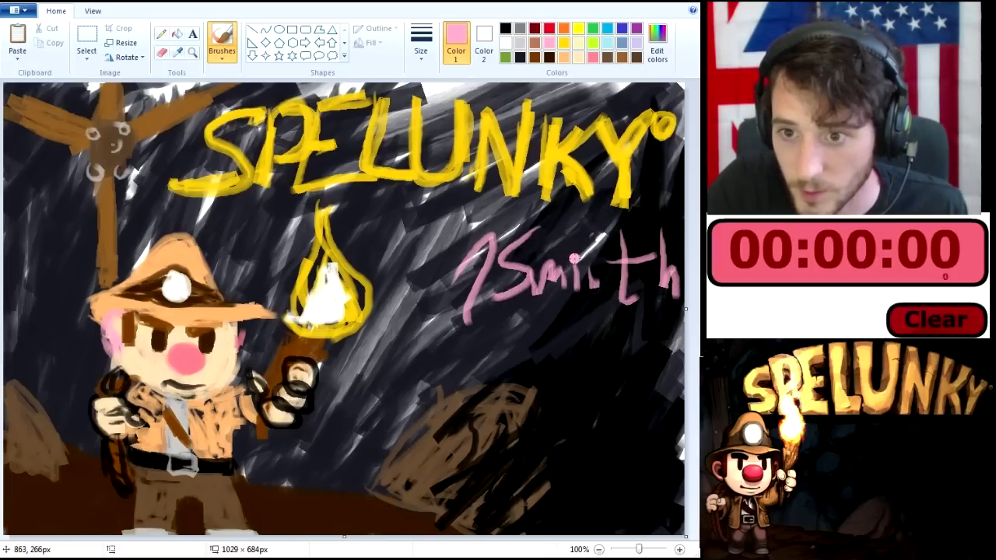
Undo the last strokes of the pink signature and rewrite its final letters closer together within the canvas.
key(ctrl+z)
key(ctrl+z)
key(ctrl+z)
key(ctrl+z)
key(ctrl+z)
key(ctrl+z)
key(ctrl+z)
key(ctrl+y)
mouse_move(607, 221)
mouse_down()
mouse_move(609, 287)
mouse_move(646, 239)
mouse_move(648, 297)
mouse_move(659, 302)
mouse_up()
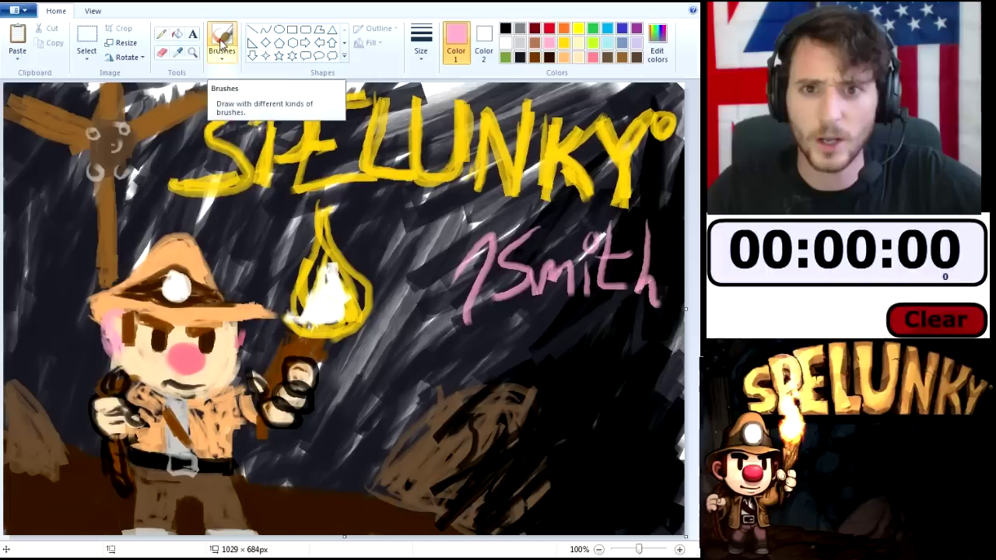
Choose the Watercolor brush.
click(222, 51)
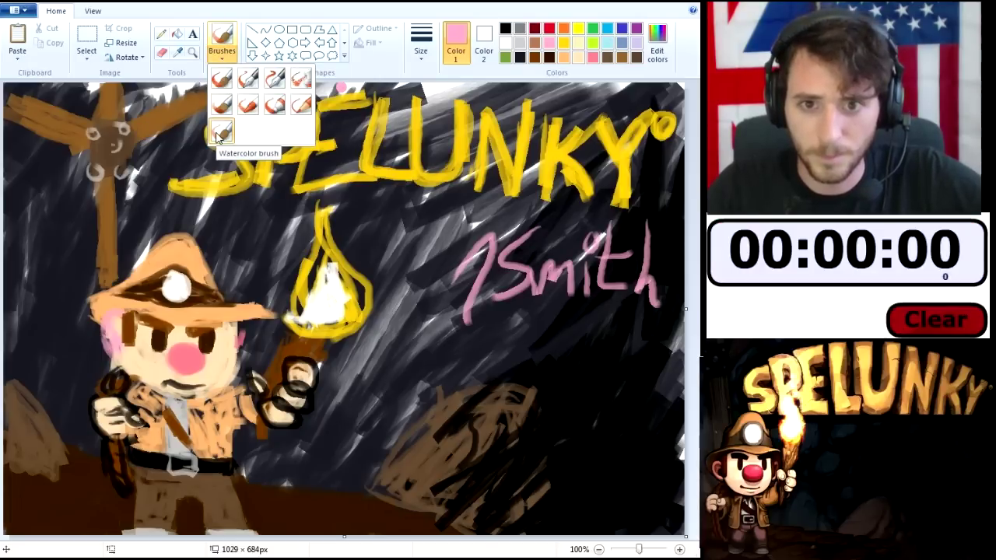
click(220, 134)
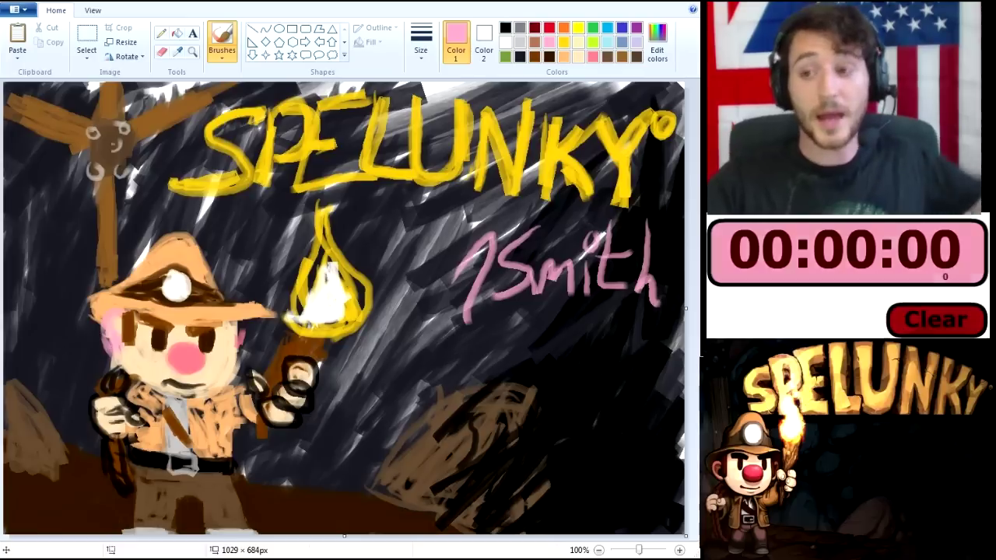